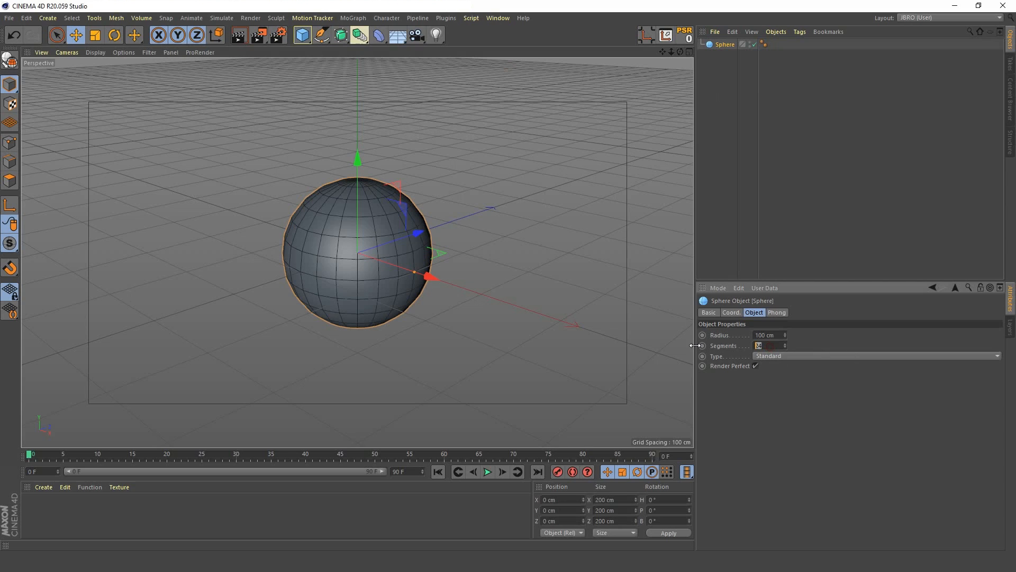
- Set the sphere's segments to 12 and make the sphere an editable polygon object
key("Return")
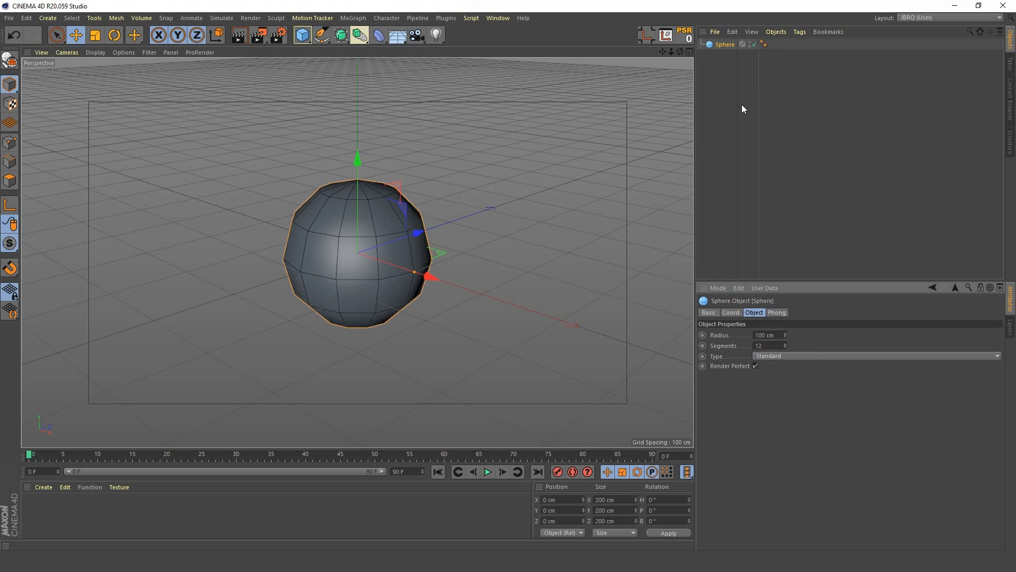
key("c")
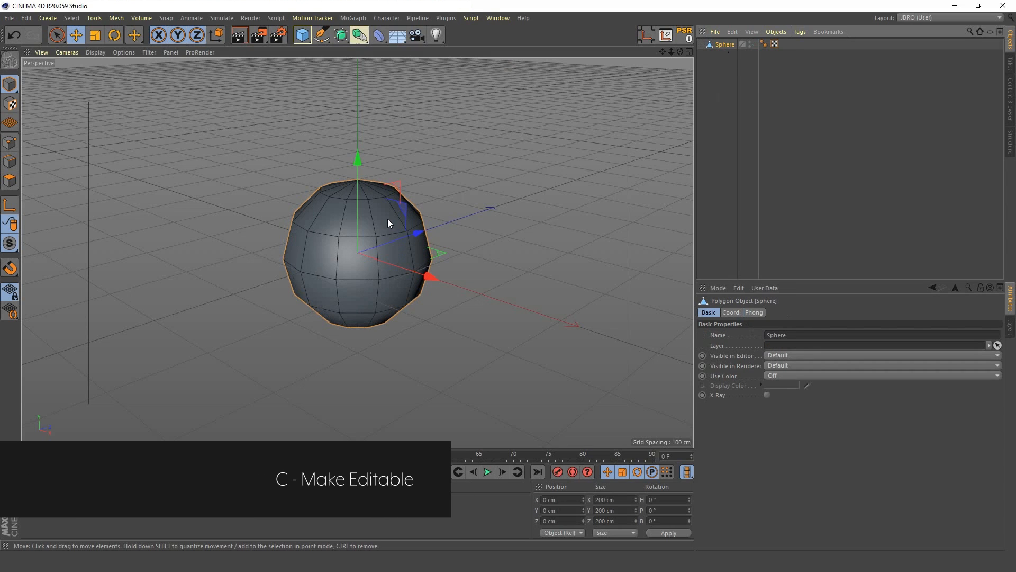
- In edge mode, add a loop cut around the sphere's top cap at about 85% offset
key("k")
key("l")
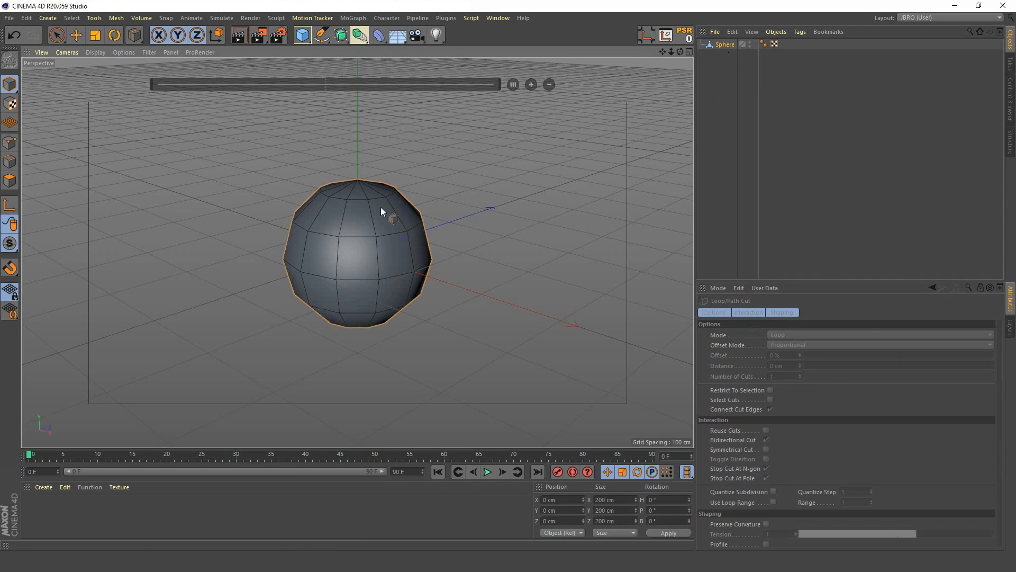
left_click_drag(380, 208, 371, 231, "alt")
scroll(351, 197, "up", 5)
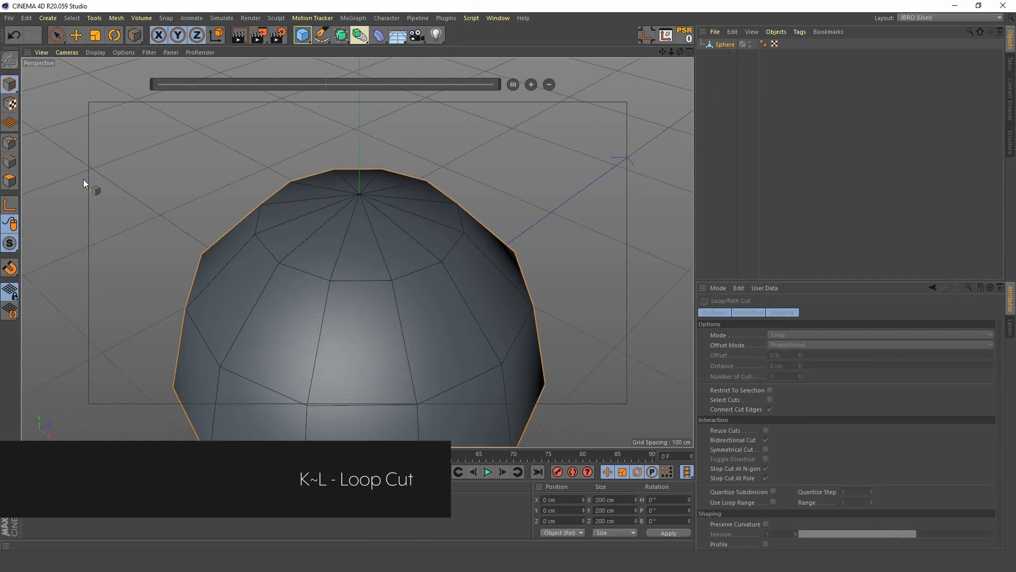
left_click(4, 166)
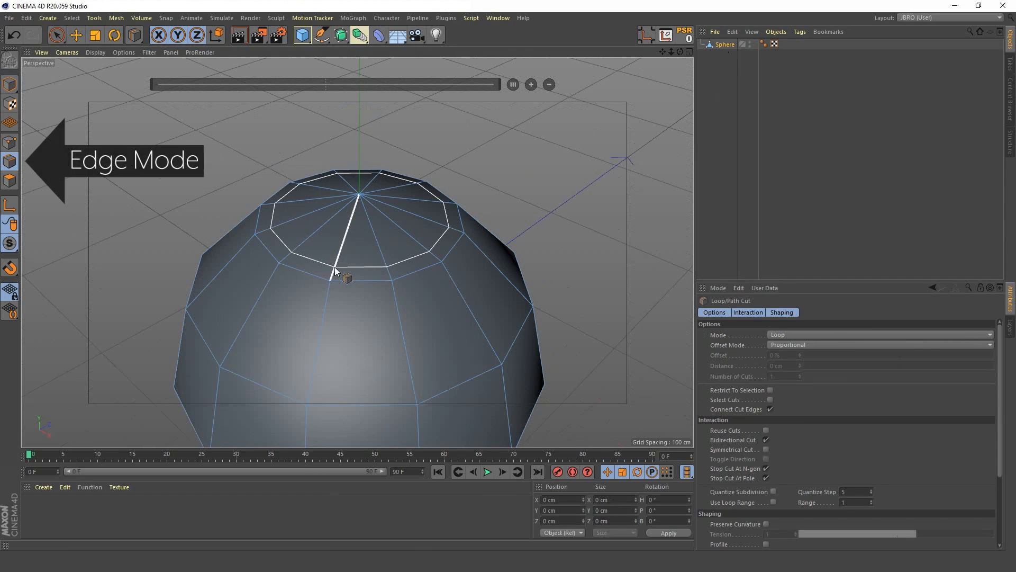
left_click(335, 272)
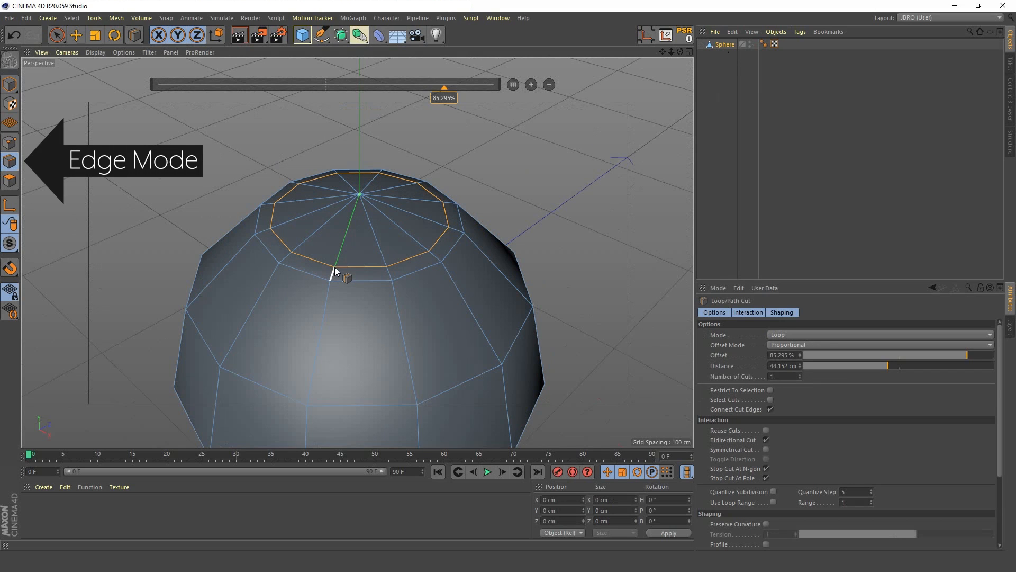
- Loop-select all polygons of the top cap inside the new cut in polygon mode
key("u")
key("l")
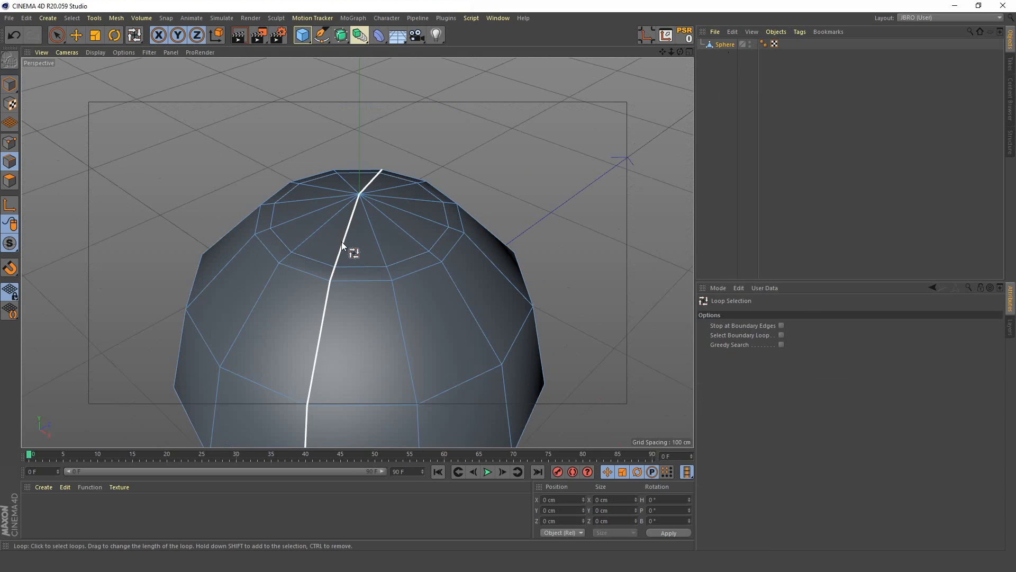
key("Return")
left_click(341, 241)
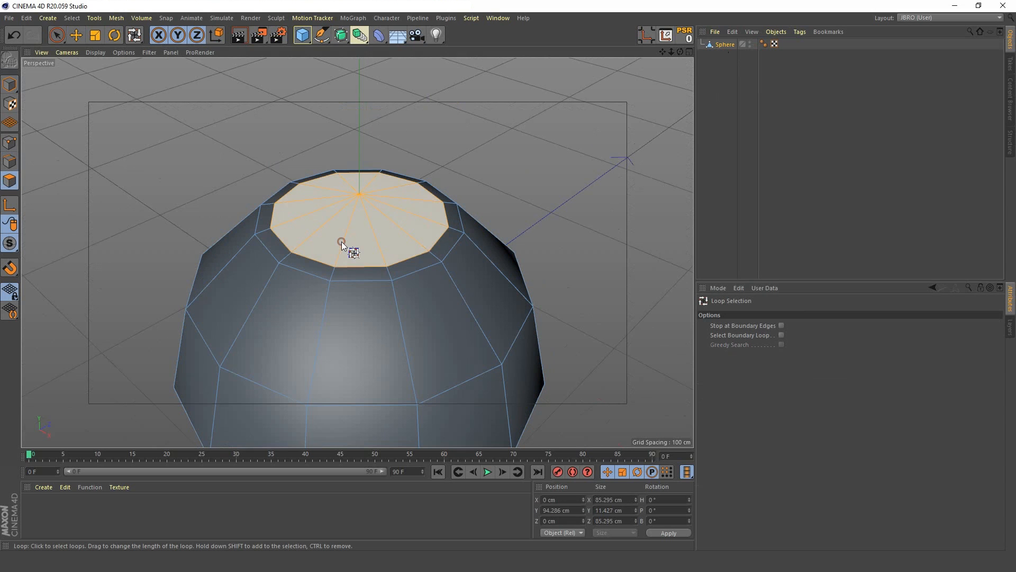
- Disconnect the selected cap polygons from the sphere and move them up to about 149 cm in Y
scroll(351, 227, "down", 5)
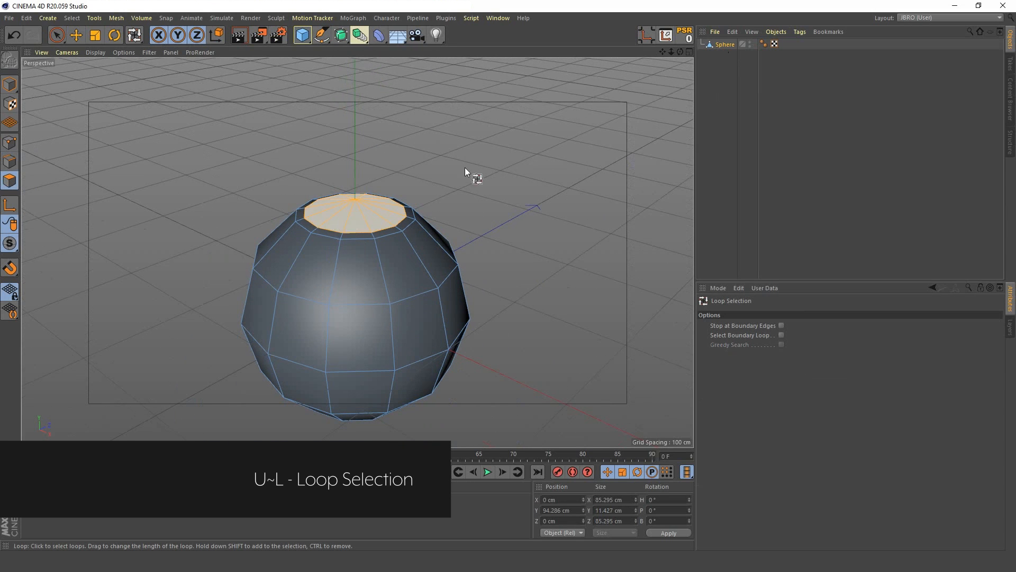
right_click(347, 221)
left_click(381, 456)
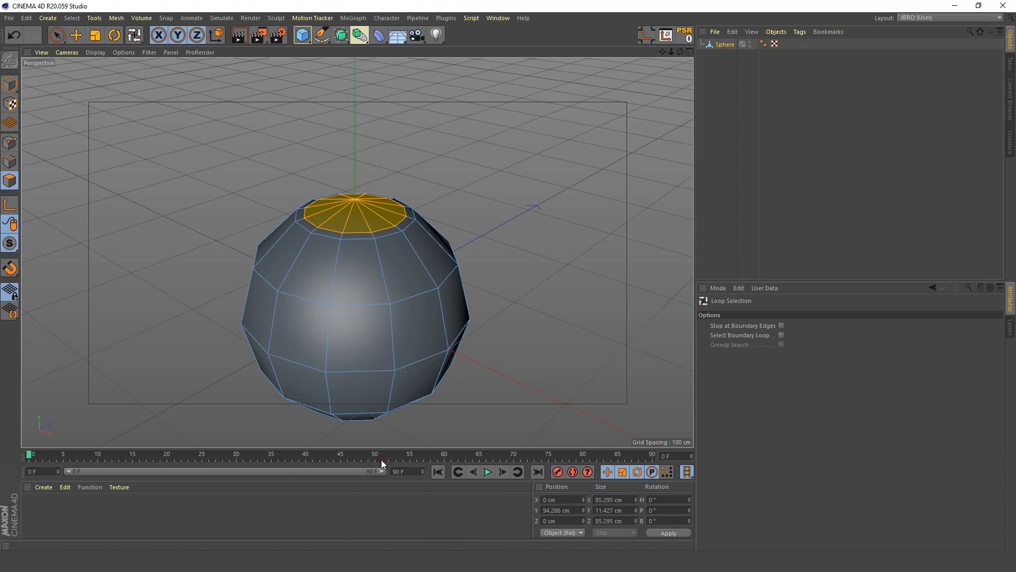
left_click(75, 34)
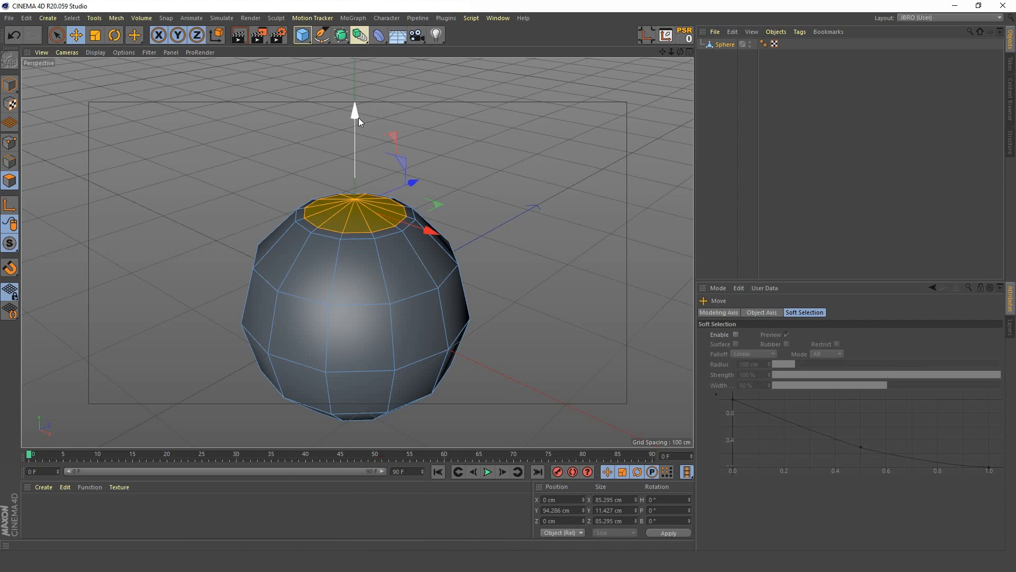
left_click_drag(358, 118, 357, 55)
- Duplicate the sphere with its raised cap using Current State to Object
right_click_drag(370, 177, 341, 235, "alt")
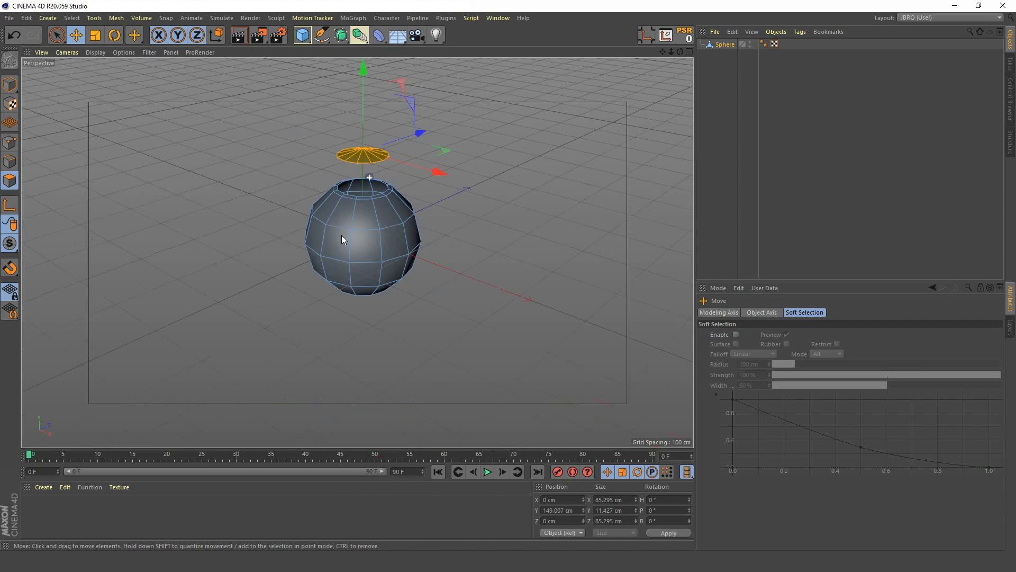
left_click_drag(374, 154, 377, 98, "alt")
right_click_drag(360, 191, 386, 149, "alt")
middle_click_drag(386, 152, 373, 223, "alt")
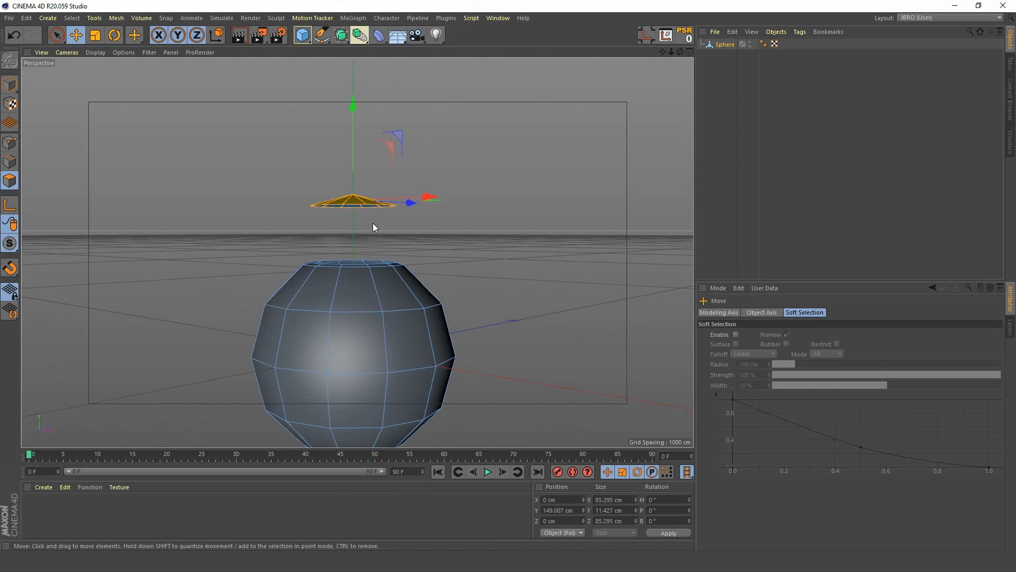
right_click(725, 46)
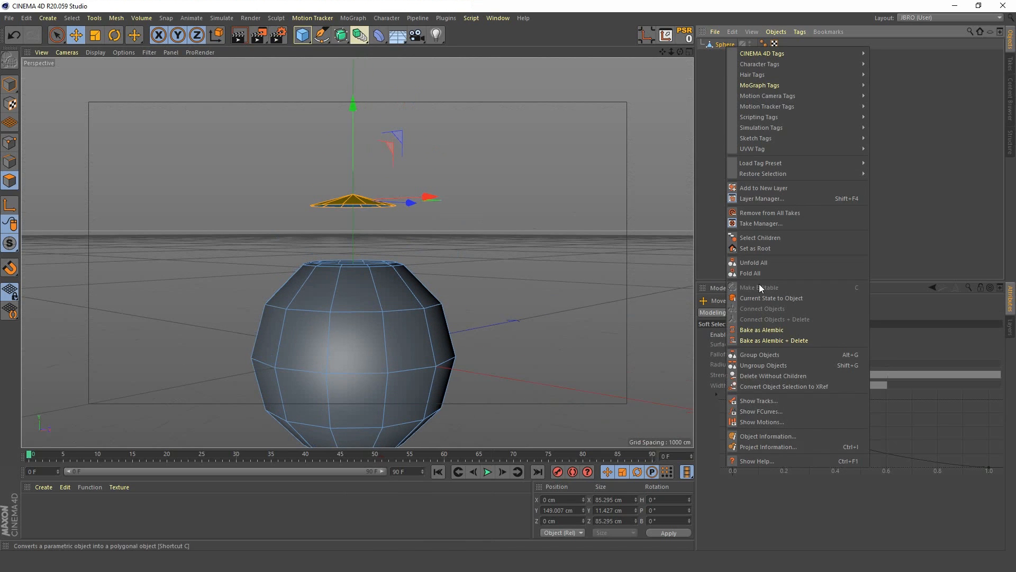
left_click(764, 298)
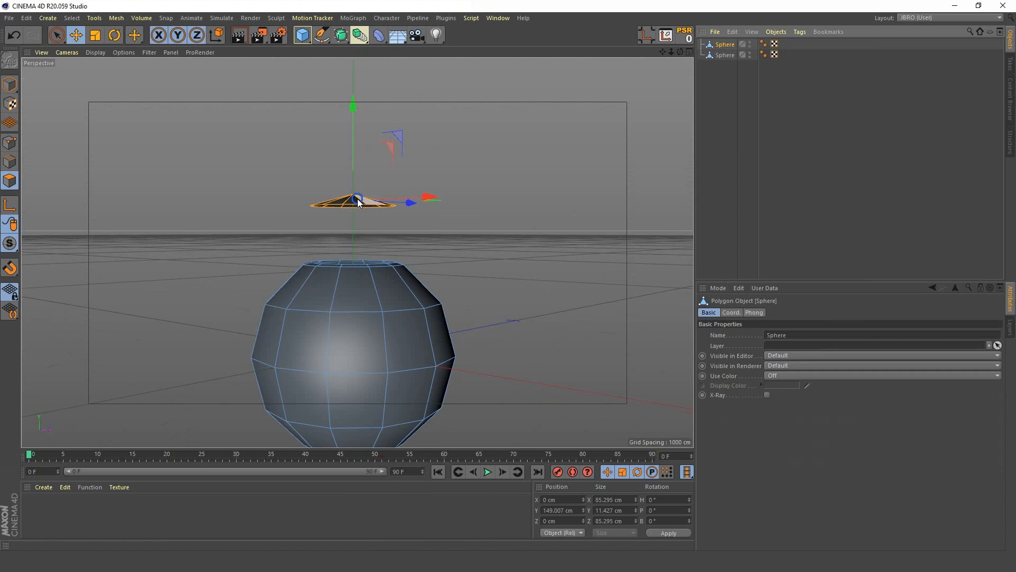
- Move the duplicate's cap polygons up to about 189 cm in Y, above the original cap
mouse_move(365, 238)
left_mouse_down("alt")
mouse_move(359, 218)
mouse_move(355, 228)
left_mouse_up("alt")
scroll(355, 227, "up", 3)
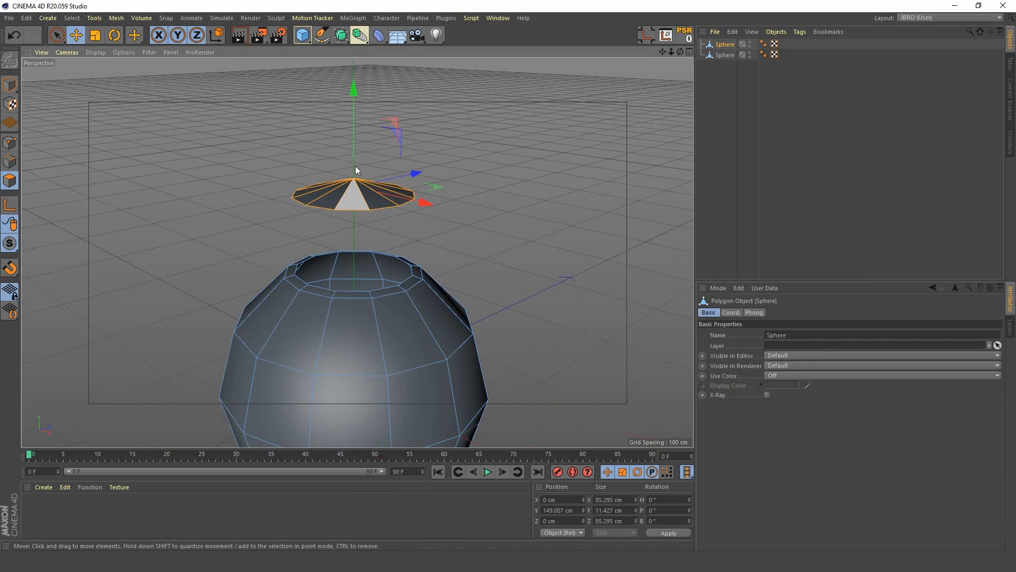
left_click_drag(351, 91, 354, 42)
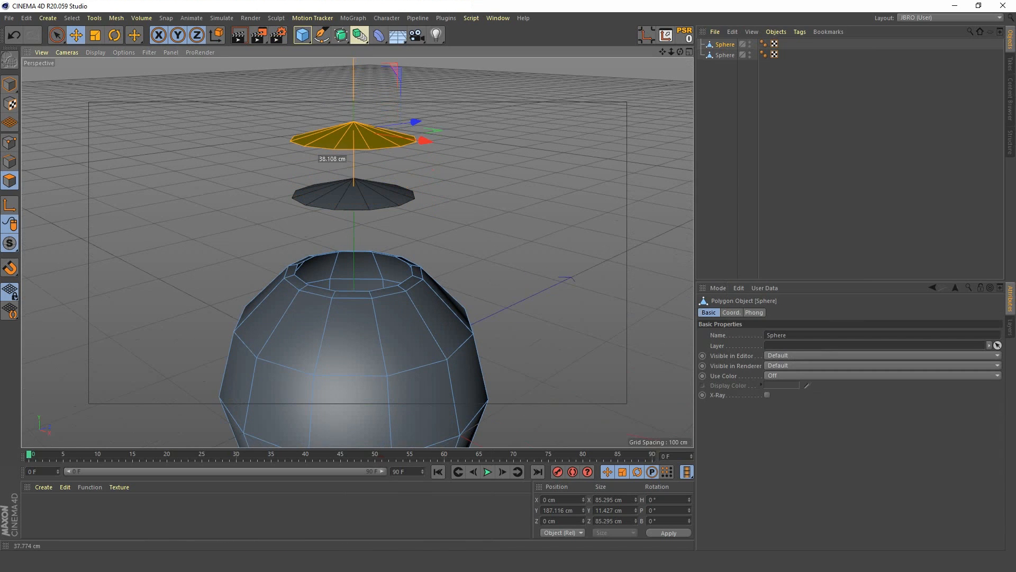
- Hide the duplicate, rectangle-select the body polygons of the original sphere and delete them, keeping only its cap
left_click_drag(441, 227, 567, 87, "alt")
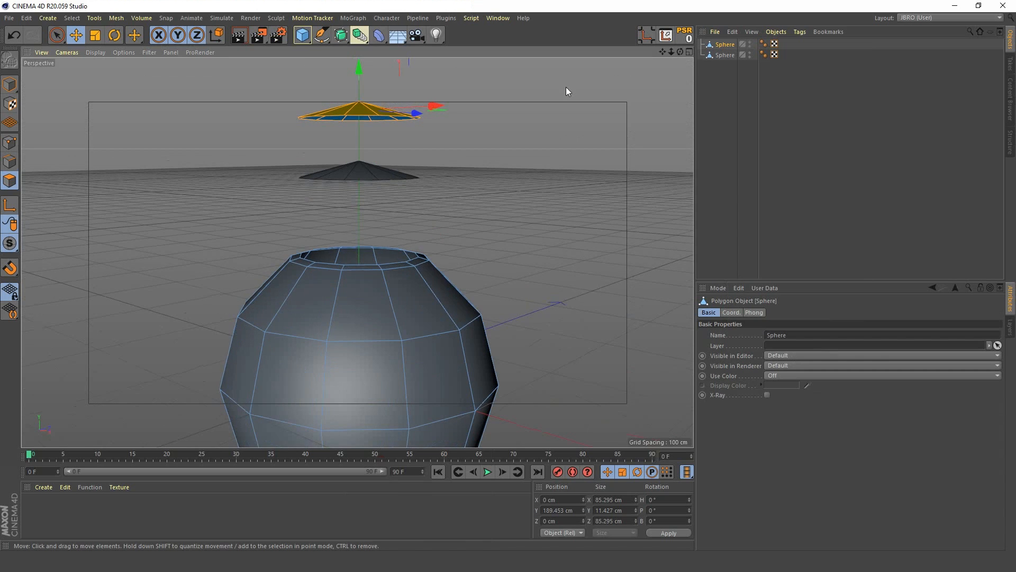
double_click(749, 44, "alt")
middle_click_drag(399, 249, 412, 154, "alt")
right_click_drag(382, 186, 350, 249, "alt")
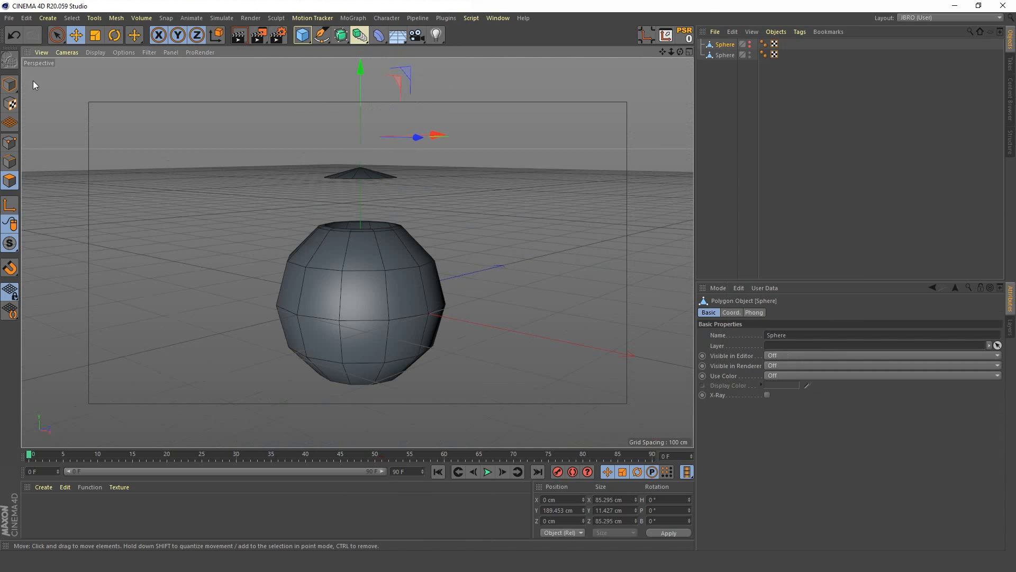
left_click(57, 35)
left_click(117, 64)
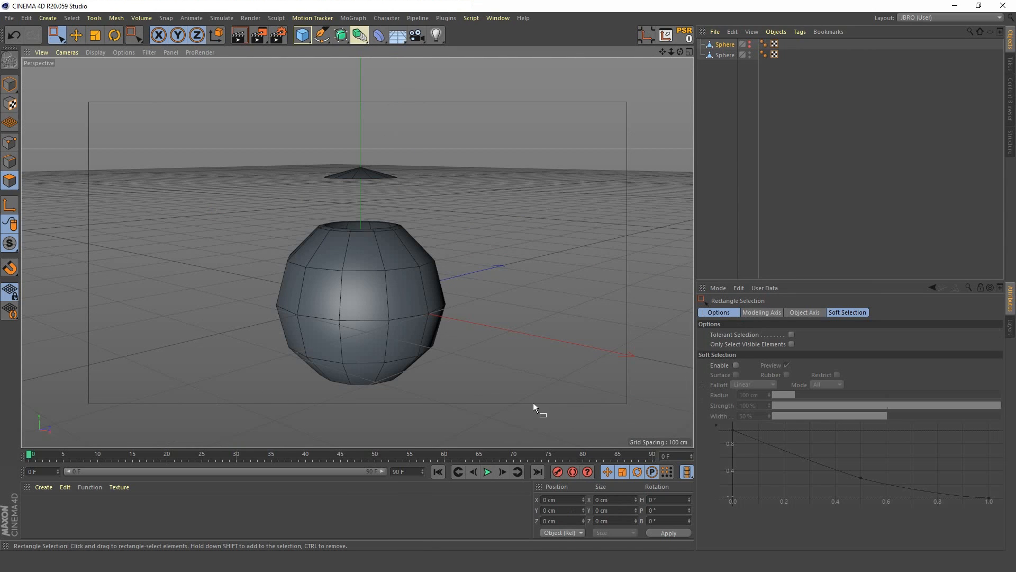
left_click(722, 55)
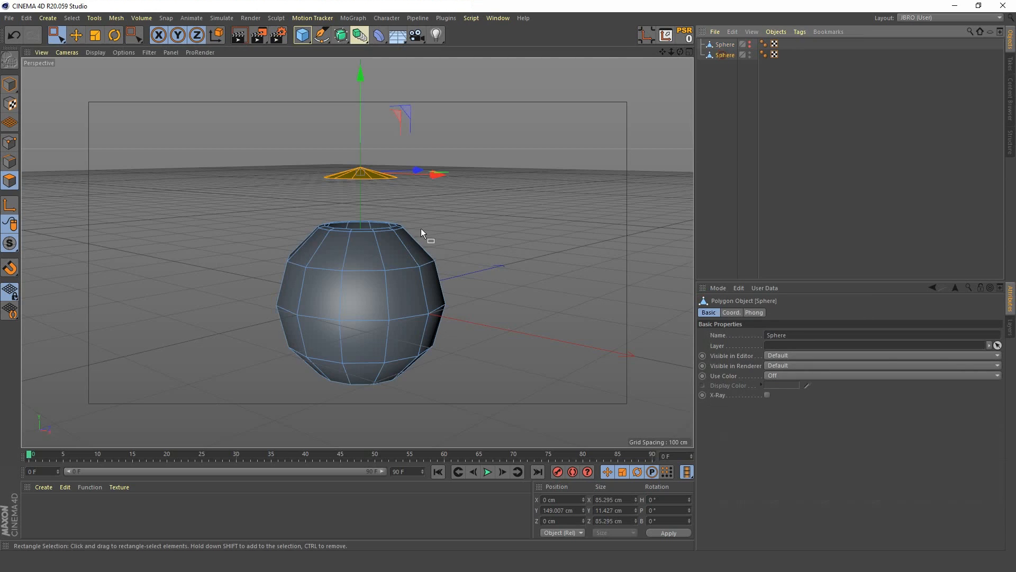
left_click_drag(240, 195, 532, 418)
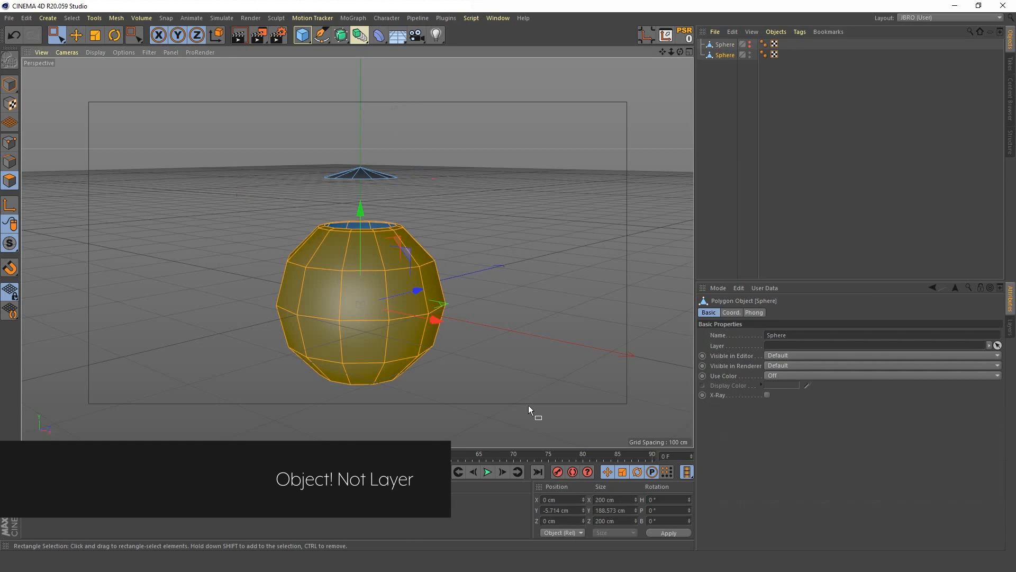
key("Delete")
- Hide the cap-only sphere, show the duplicate, and delete the duplicate's floating cap polygons
left_click(750, 54)
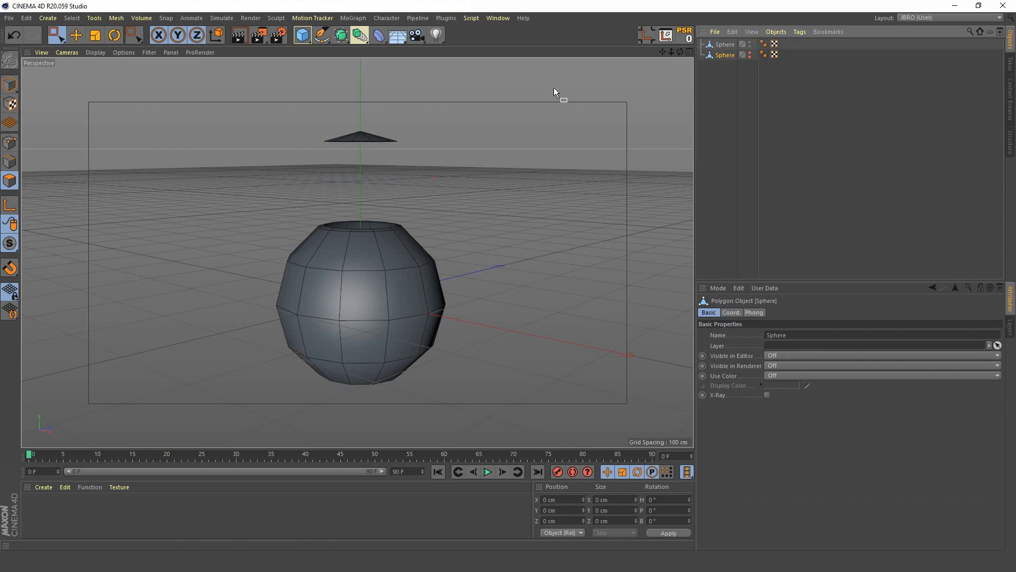
left_click(301, 120)
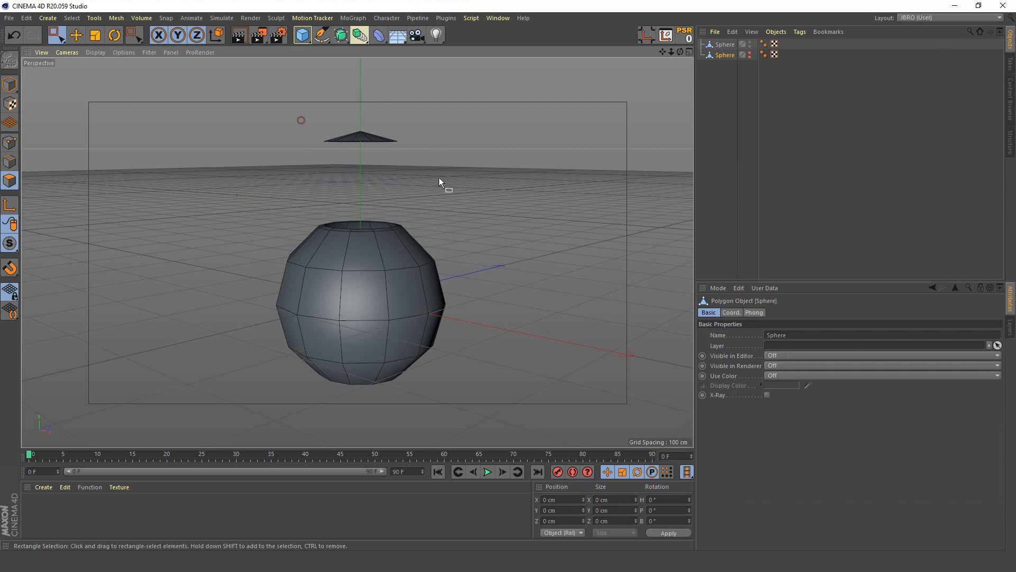
left_click(726, 44)
left_click(303, 123)
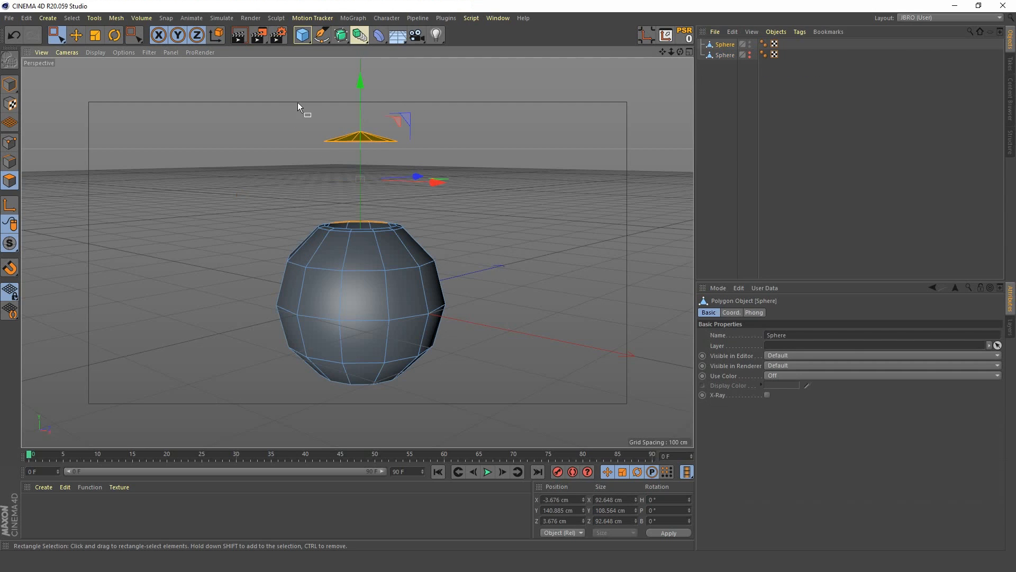
left_click_drag(298, 106, 429, 162)
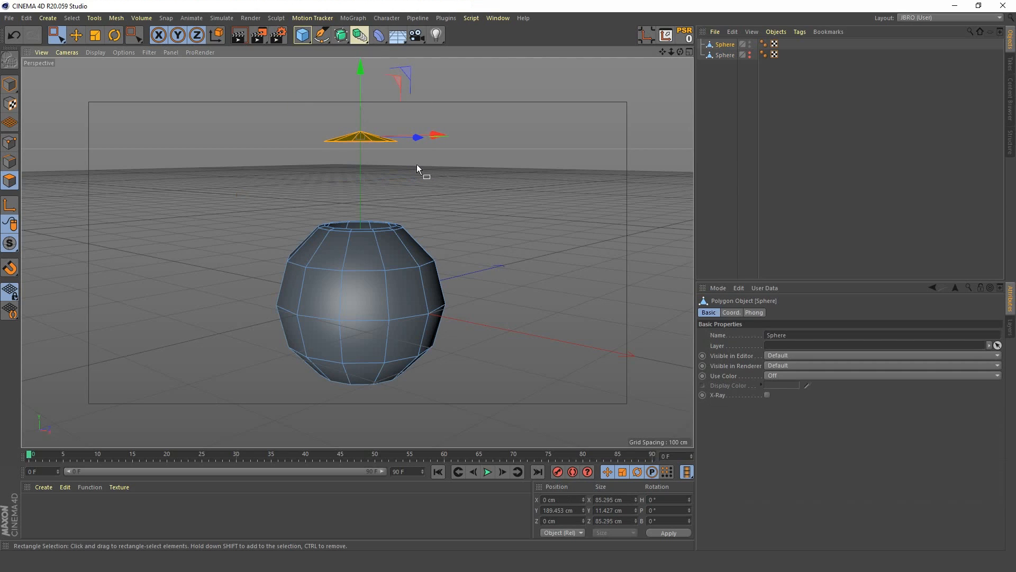
key("Delete")
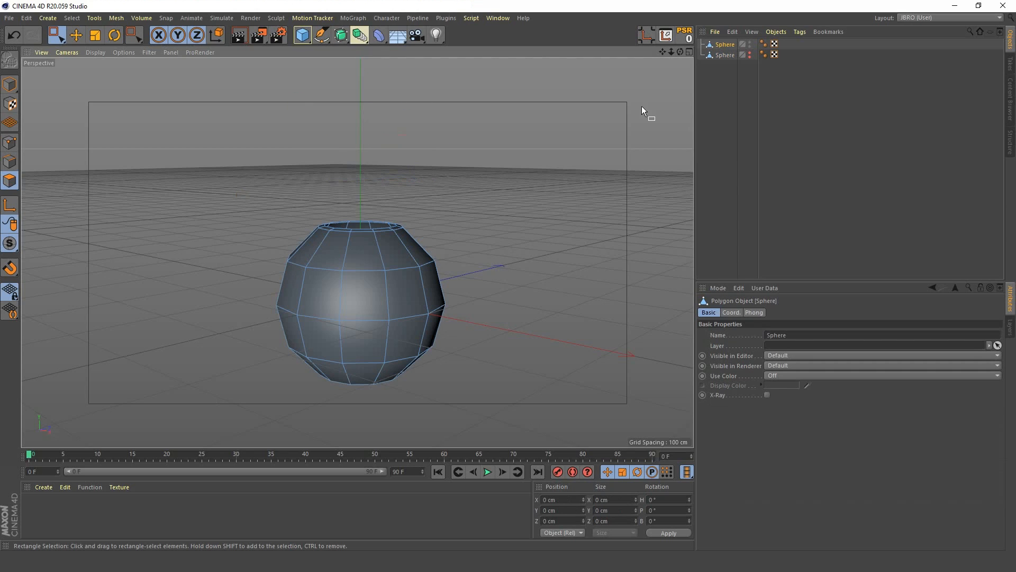
- Show the cap object again and center its axis on its own geometry in model mode
left_click(748, 55)
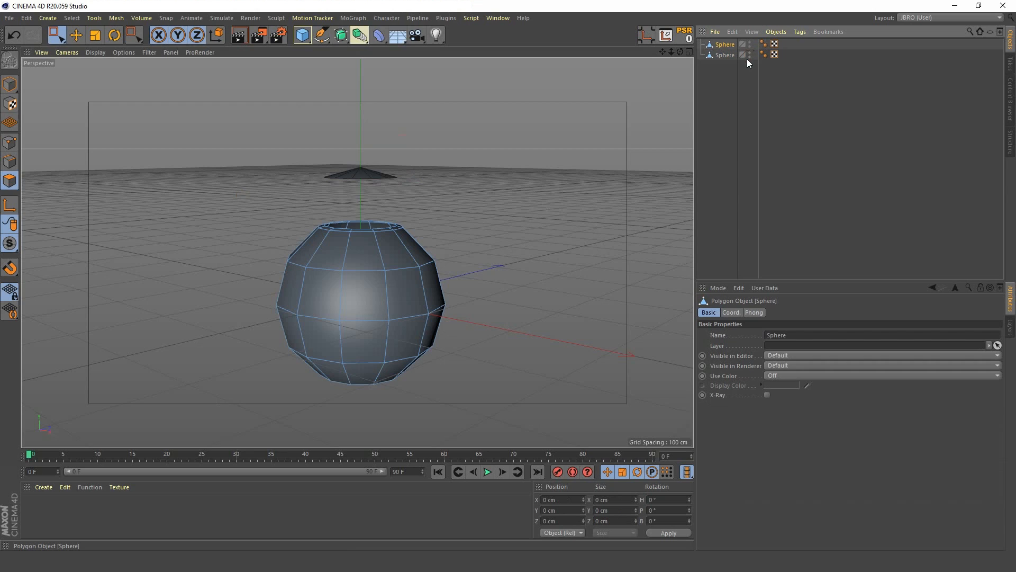
left_click(747, 59)
left_click(75, 35)
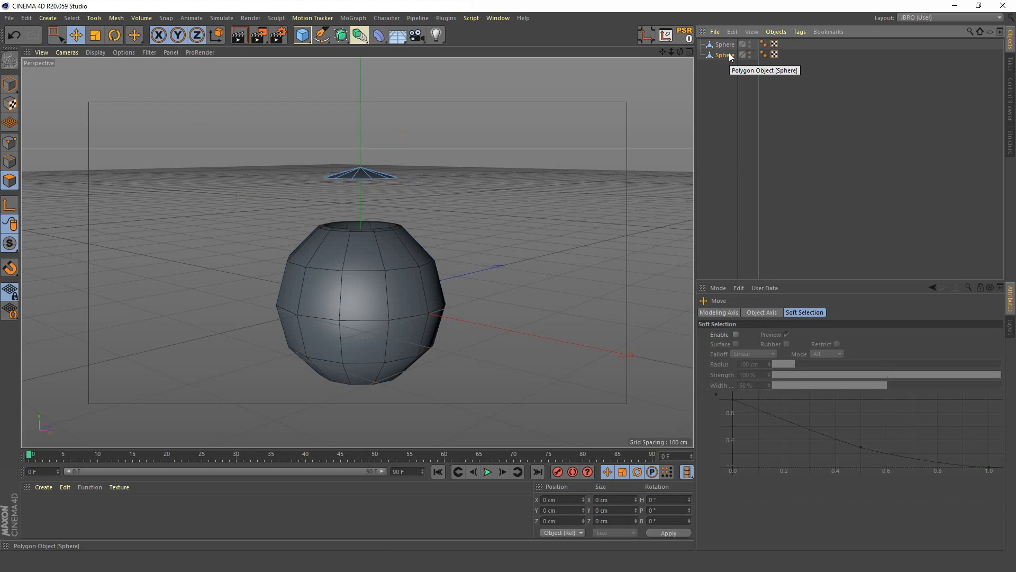
left_click(9, 85)
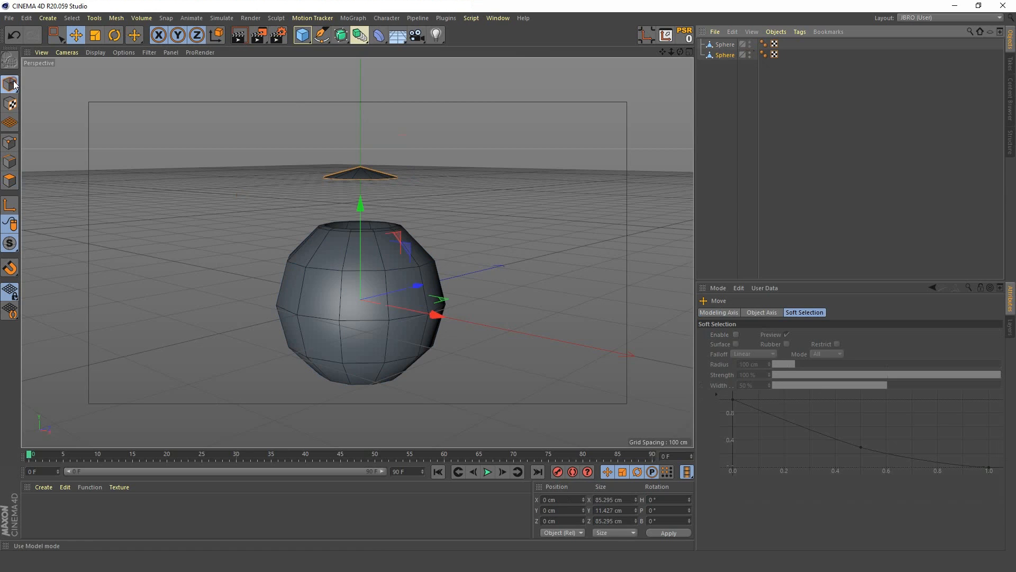
left_click(649, 40)
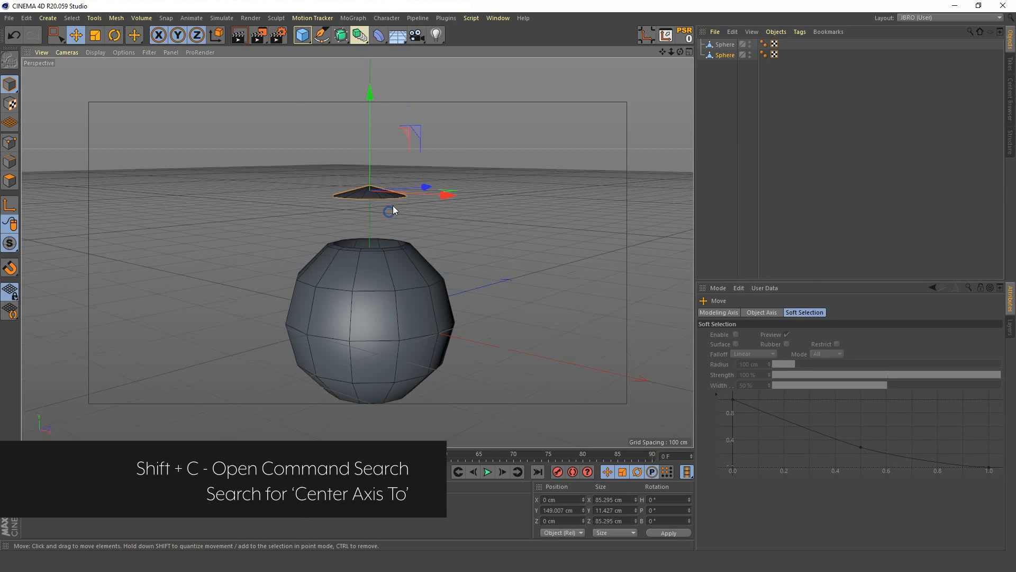
- Lower the cap object toward the body's opening, to about 121 cm in Y
right_click_drag(393, 205, 418, 186, "alt")
left_click_drag(364, 92, 364, 126)
middle_click_drag(360, 195, 366, 138, "alt")
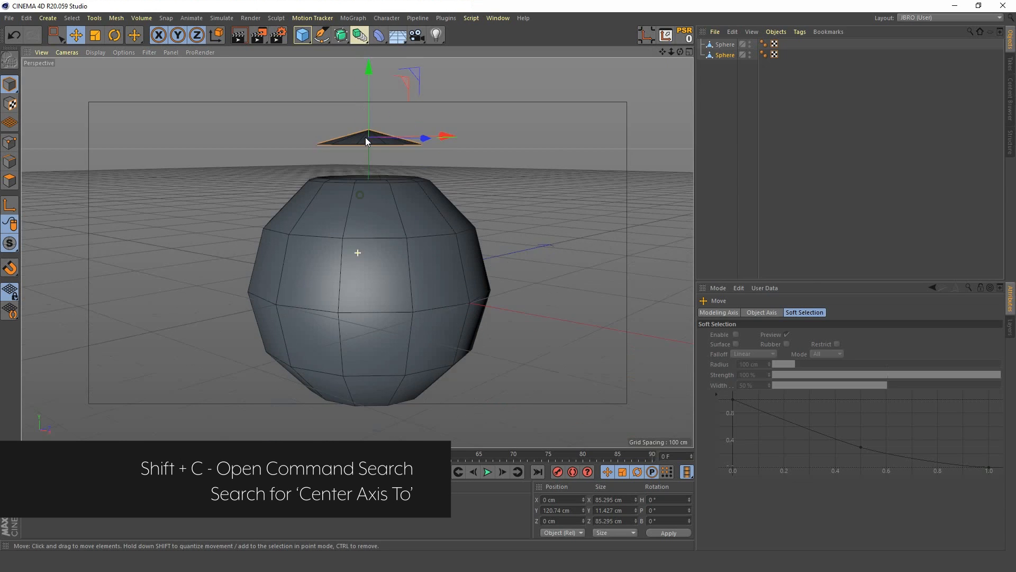
- Rename the cap object as lid
double_click(726, 54)
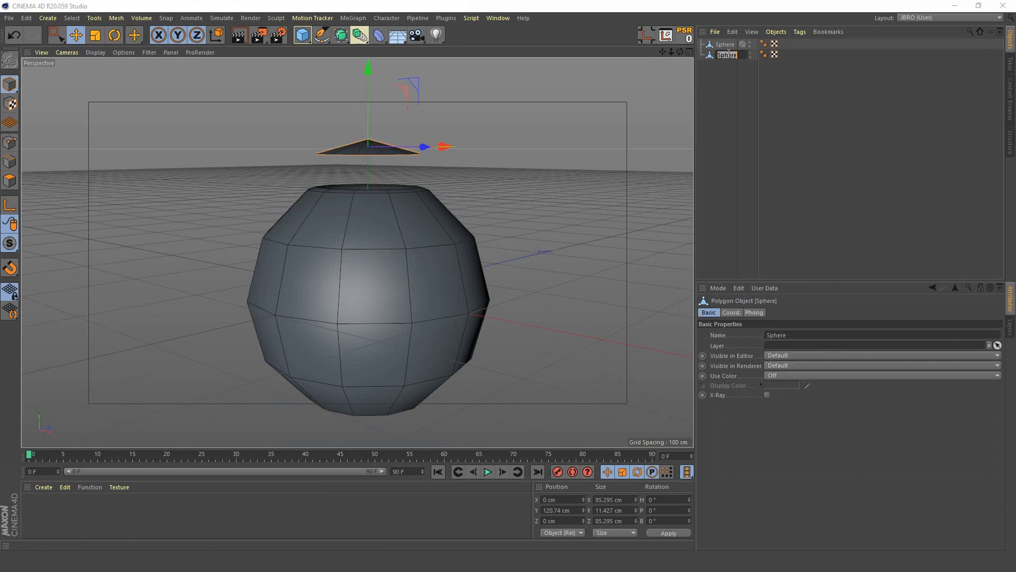
type("lid")
key("Return")
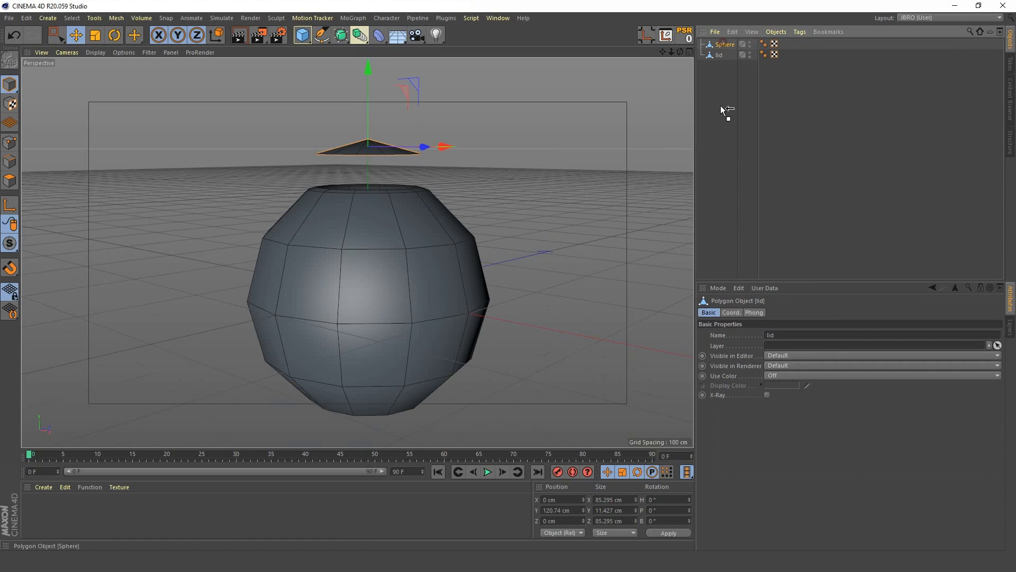
- Place the body object below the lid in the object hierarchy and rename it pumpkin
left_click_drag(724, 45, 719, 59)
double_click(722, 55)
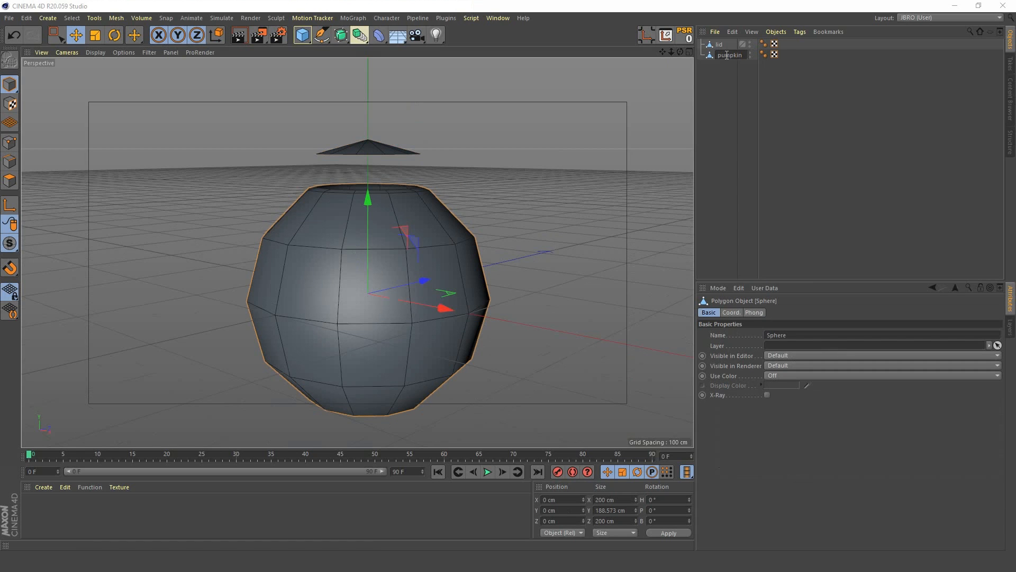
type("pumpkin")
key("Return")
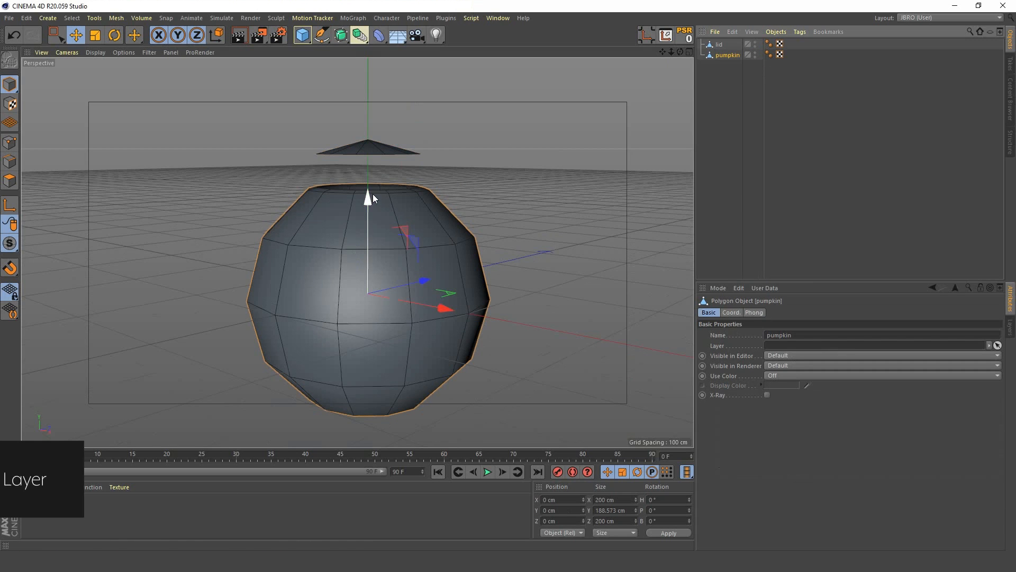
- Loop-cut the lid around its center point at an offset of about 18.2%
left_click_drag(362, 182, 382, 202, "alt")
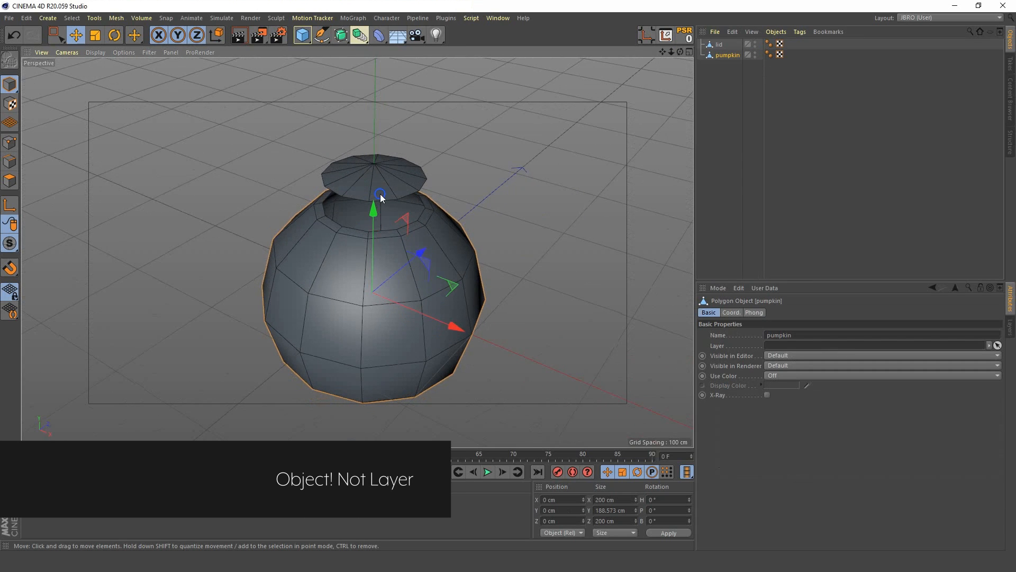
scroll(391, 164, "up", 5)
left_click_drag(380, 153, 352, 205, "alt")
scroll(367, 204, "up", 3)
left_click(720, 45)
key("k")
key("l")
left_click(10, 162)
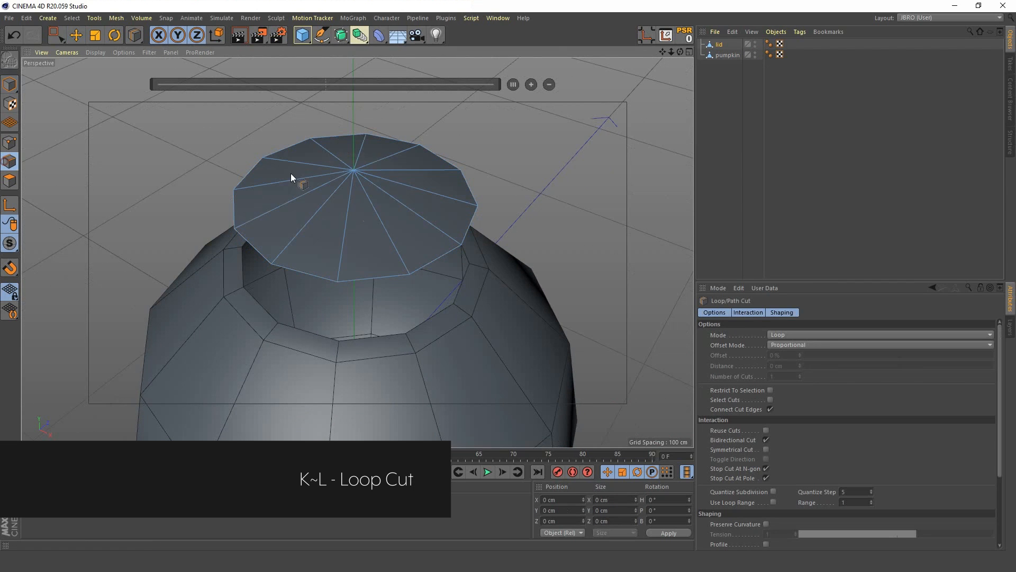
scroll(362, 167, "up", 5)
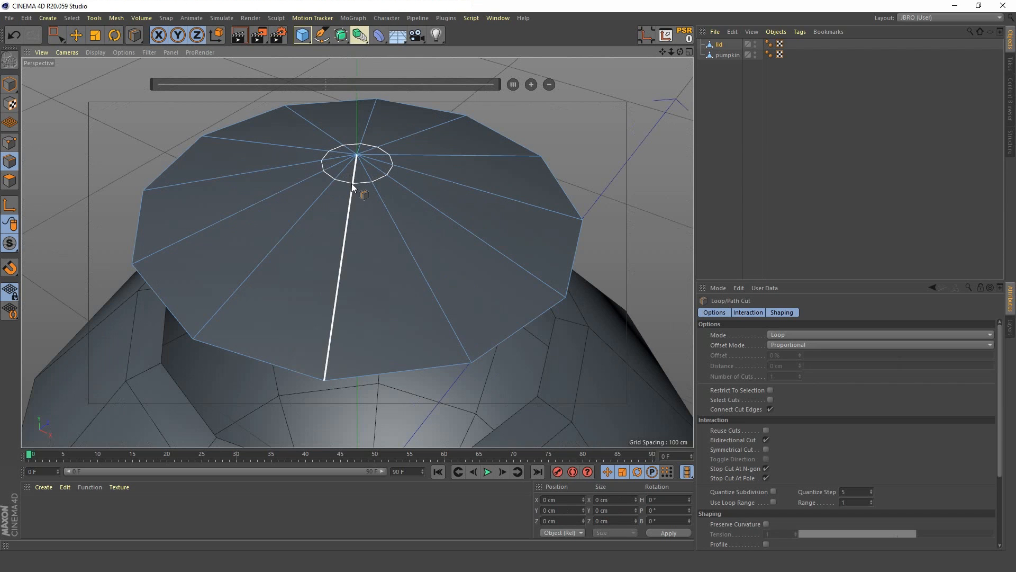
left_click(349, 188)
scroll(322, 213, "down", 3)
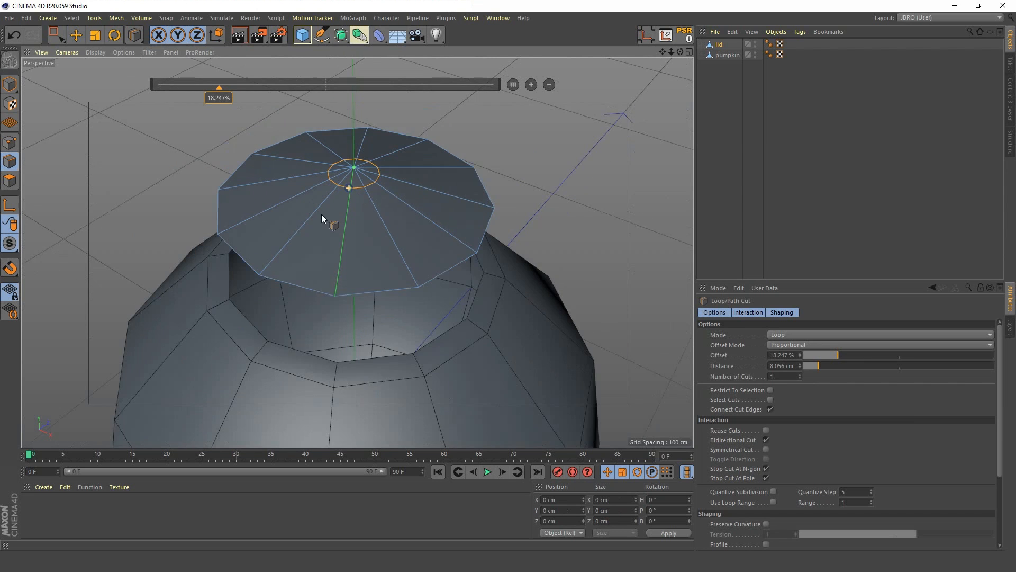
left_click_drag(322, 215, 303, 229, "alt")
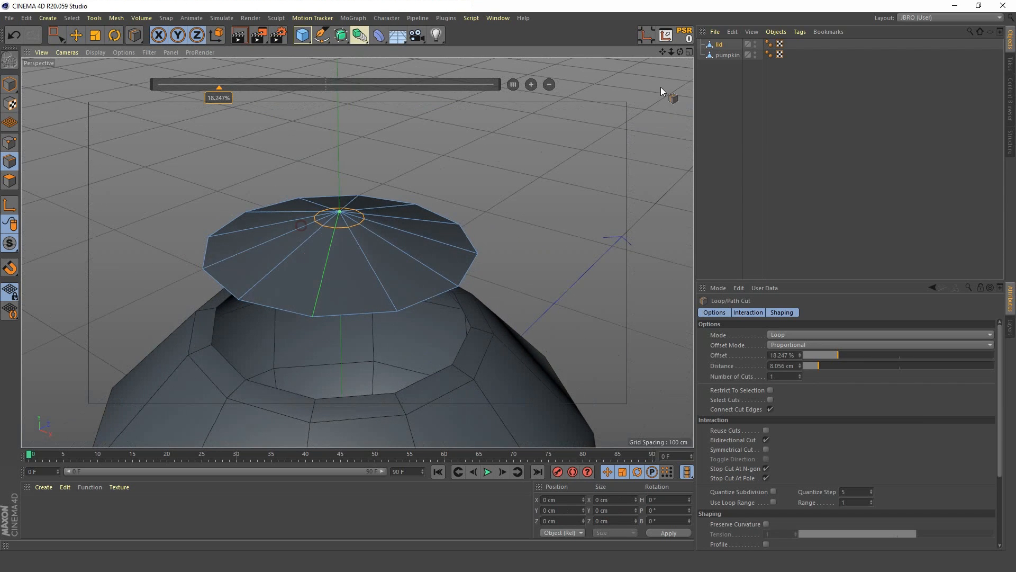
left_click(717, 45)
right_click(440, 205)
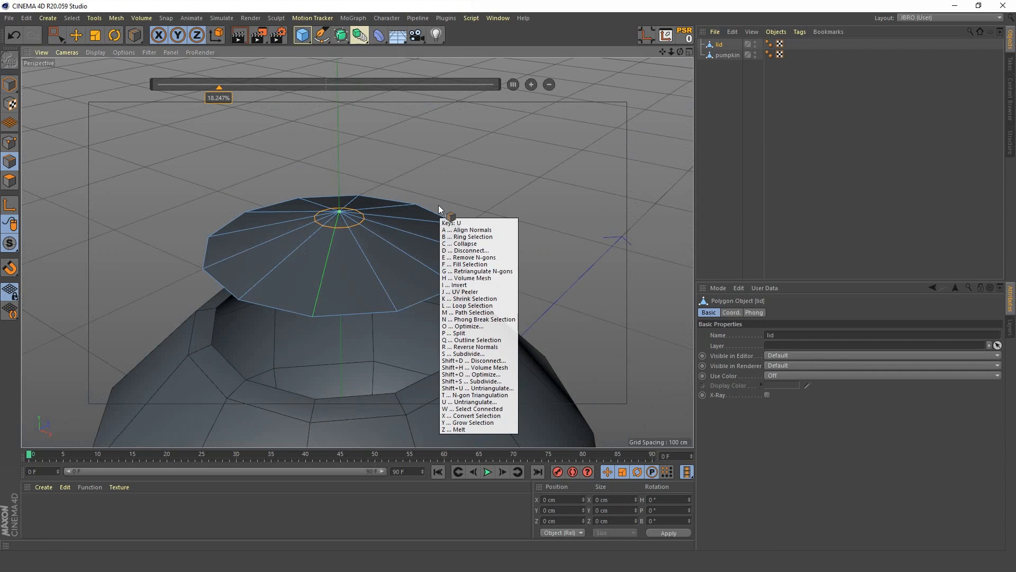
key("Escape")
- Select every other outer wedge polygon around the lid, six in total, in polygon mode
key("space")
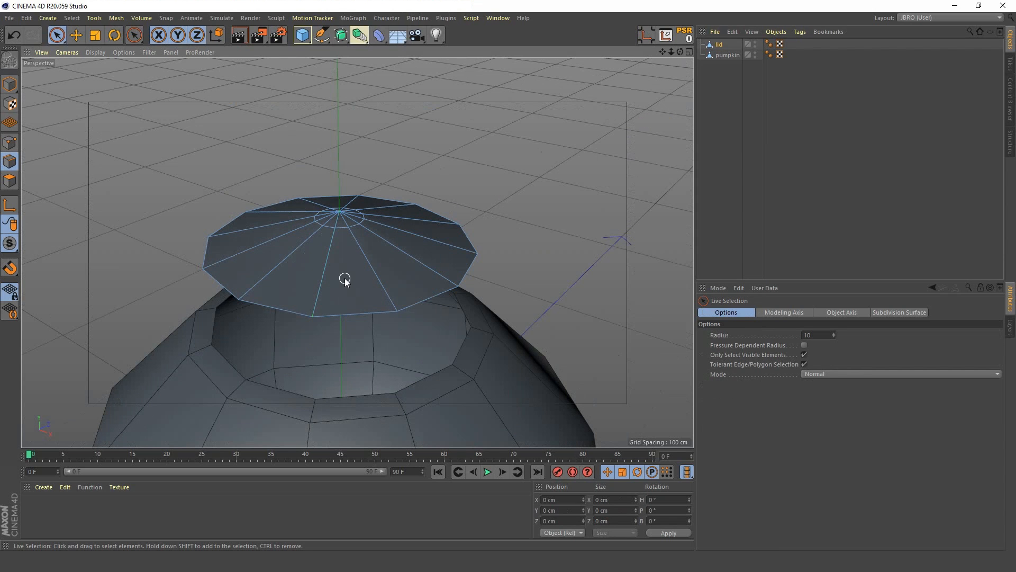
left_click(9, 180)
left_click_drag(367, 270, 366, 317, "alt")
left_click(343, 265)
left_click(338, 147, "shift")
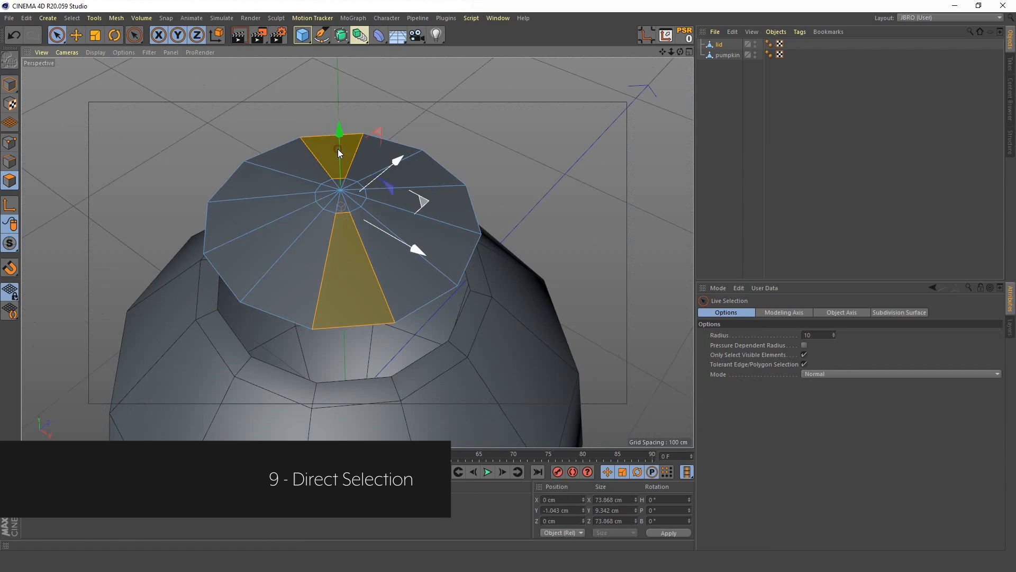
left_click(289, 182, "shift")
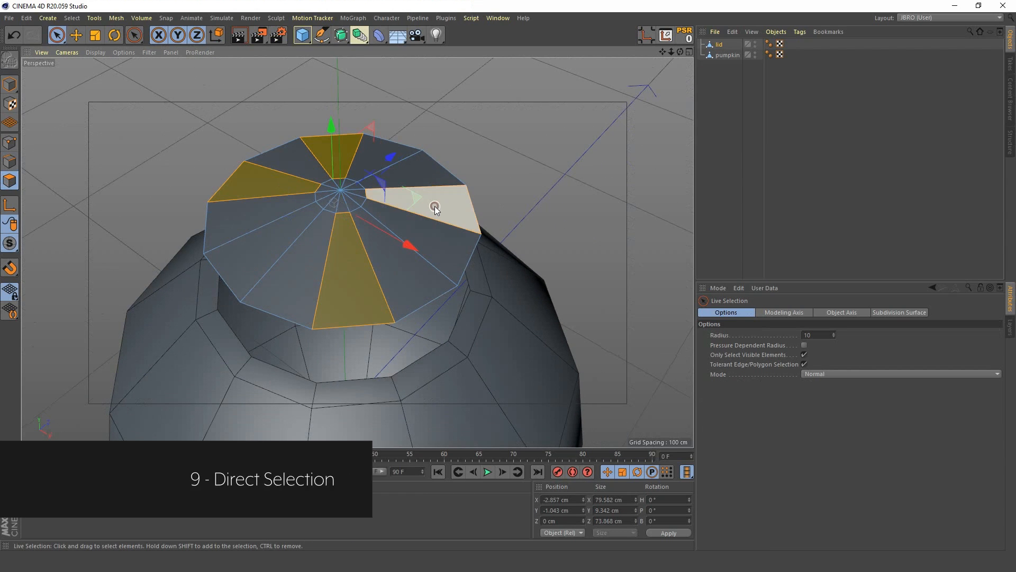
left_click_drag(411, 222, 411, 271, "alt")
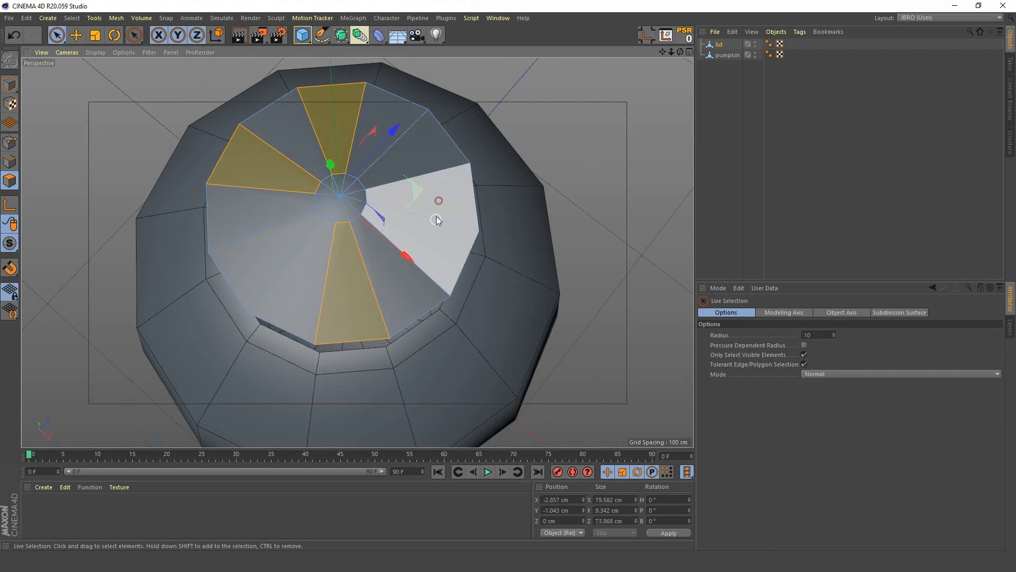
left_click(430, 256, "shift")
left_click(426, 153, "shift")
left_click(290, 241, "shift")
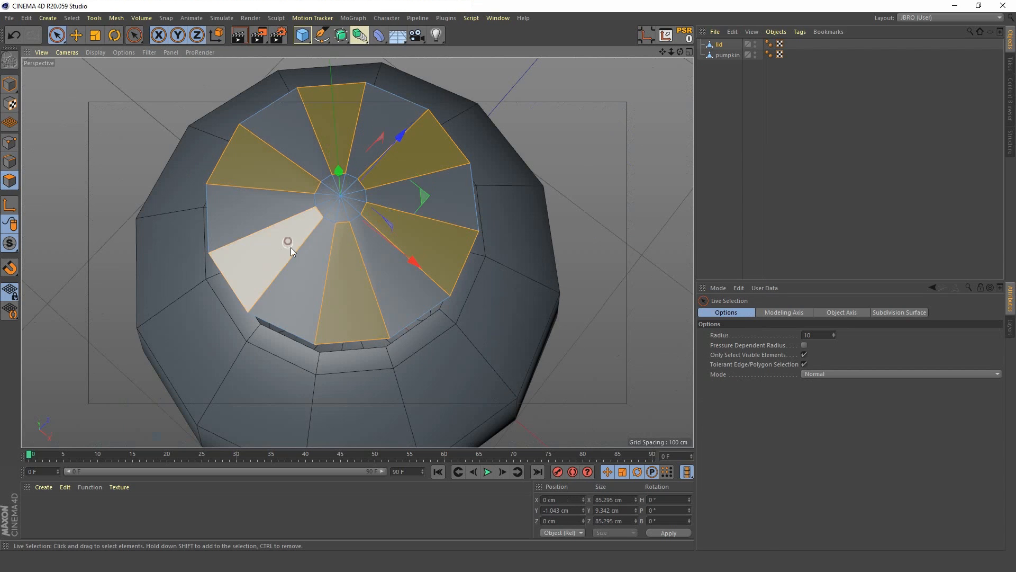
left_click_drag(293, 247, 320, 186, "alt")
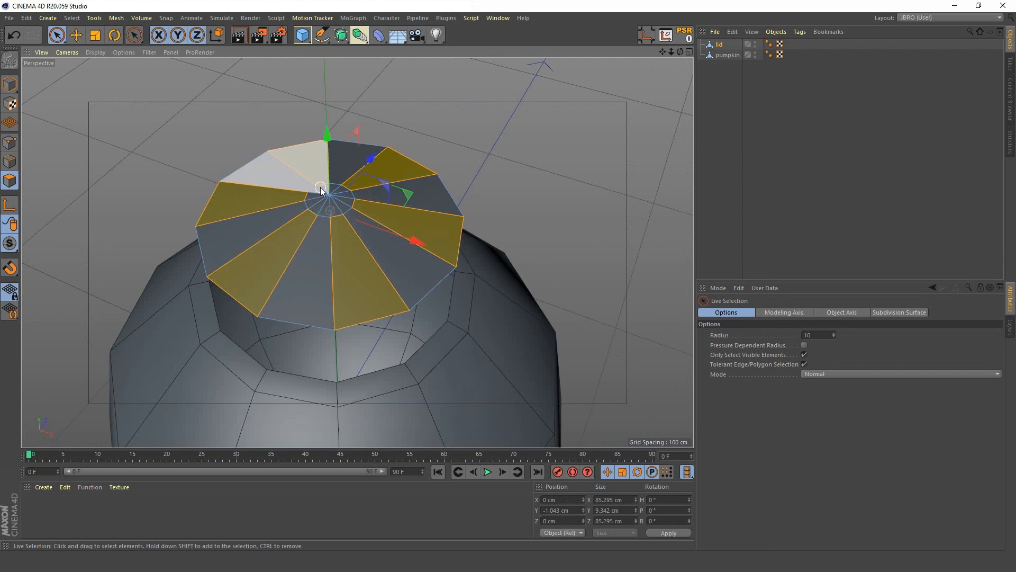
- Bevel the six selected wedges of the lid with an offset and extrusion of about 2.1 cm
key("m")
key("s")
left_click_drag(348, 259, 342, 237, "alt")
key("ctrl+z")
key("ctrl+z")
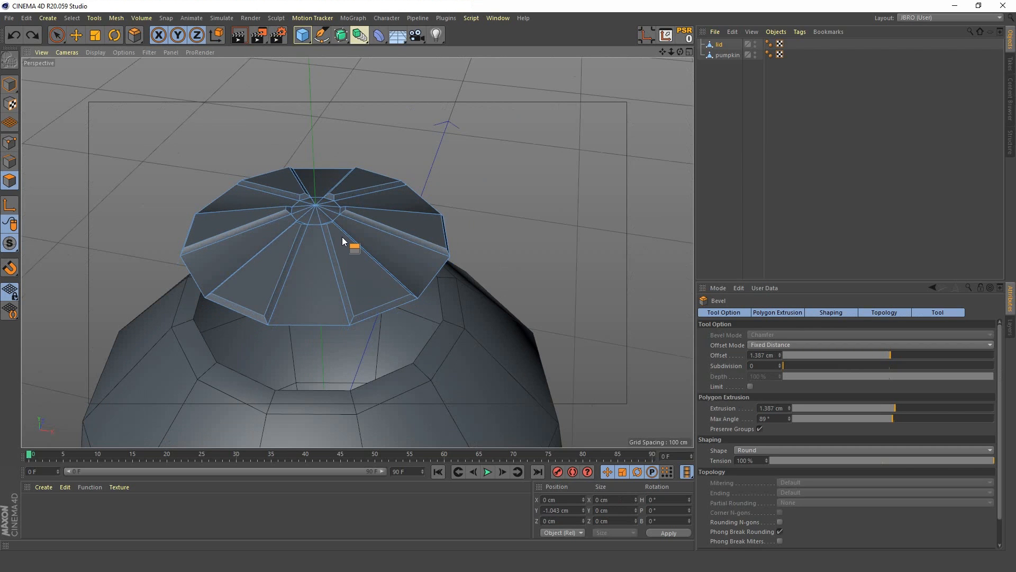
mouse_move(351, 266)
left_mouse_down("alt")
mouse_move(345, 238)
mouse_move(350, 263)
mouse_move(336, 262)
left_mouse_up("alt")
left_click_drag(337, 261, 352, 219, "alt")
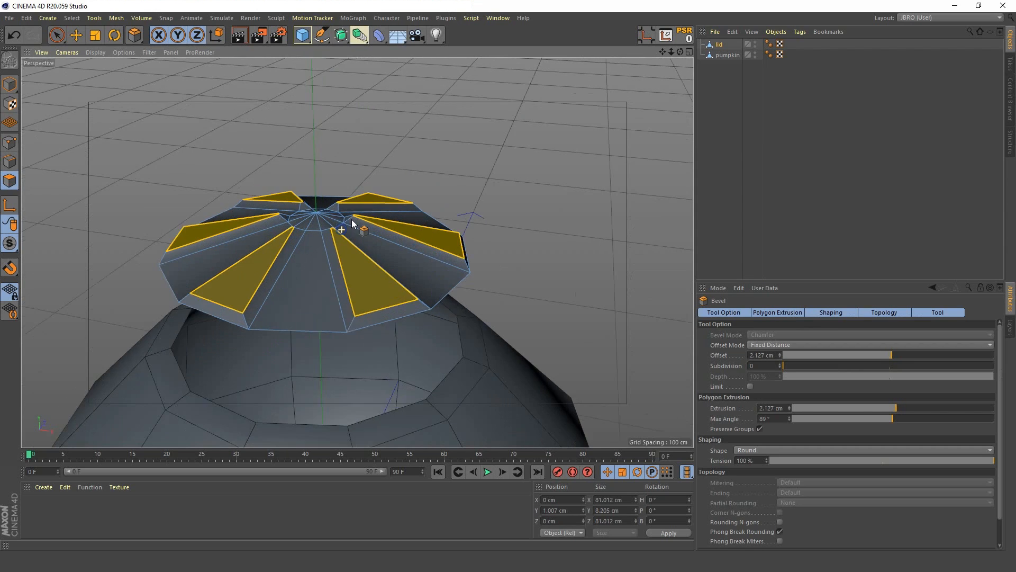
scroll(340, 223, "up", 6)
left_click_drag(302, 274, 341, 261, "alt")
scroll(314, 316, "down", 3)
left_click_drag(314, 317, 351, 335, "alt")
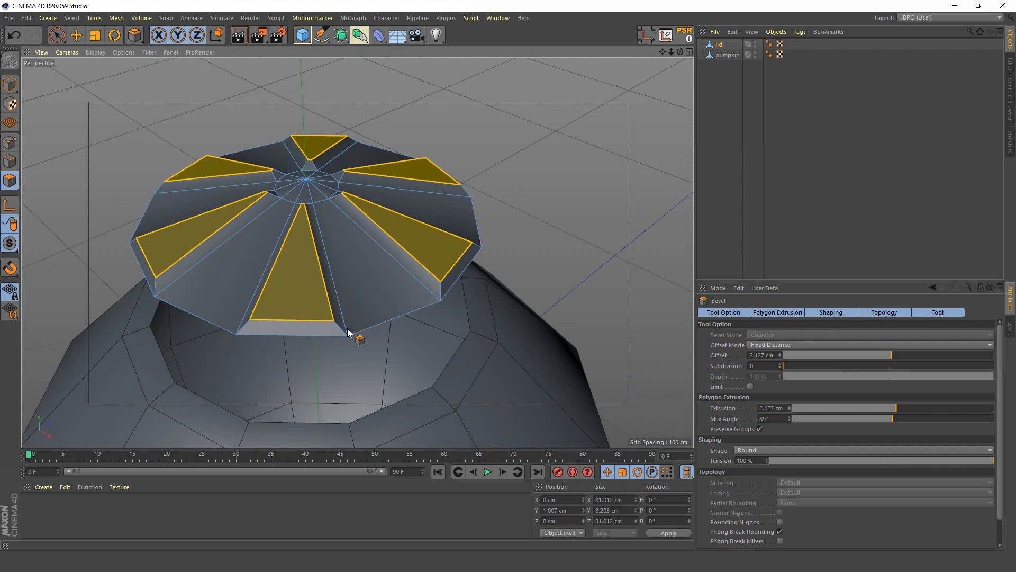
- Select the six remaining unbeveled wedge polygons between the raised ones on the lid
key("space")
left_click(359, 275)
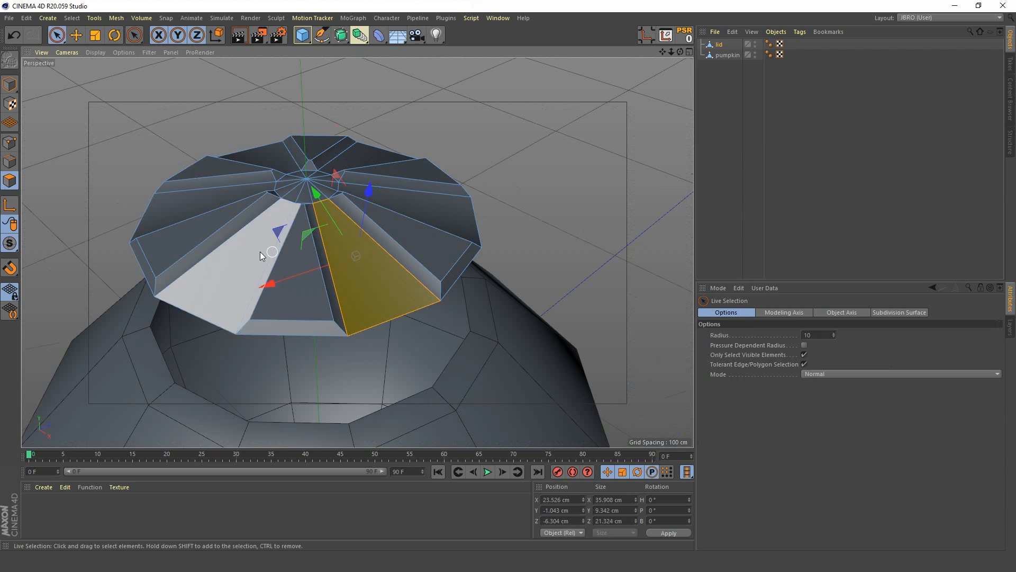
left_click(227, 223, "shift")
left_click(209, 200, "shift")
left_click_drag(208, 200, 221, 266, "alt")
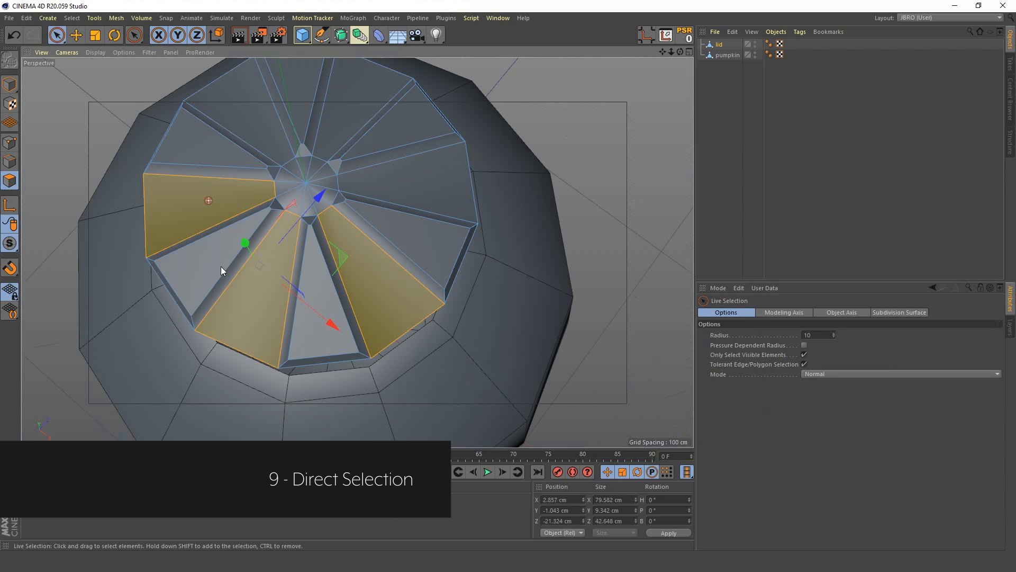
left_click(249, 137, "shift")
left_click(363, 102, "shift")
left_click(453, 190, "shift")
- Bevel the selected in-between wedges with an offset and extrusion of about 1.9 cm, keeping the lid object selected
left_click_drag(453, 189, 446, 282, "alt")
key("m")
key("s")
left_click(711, 85)
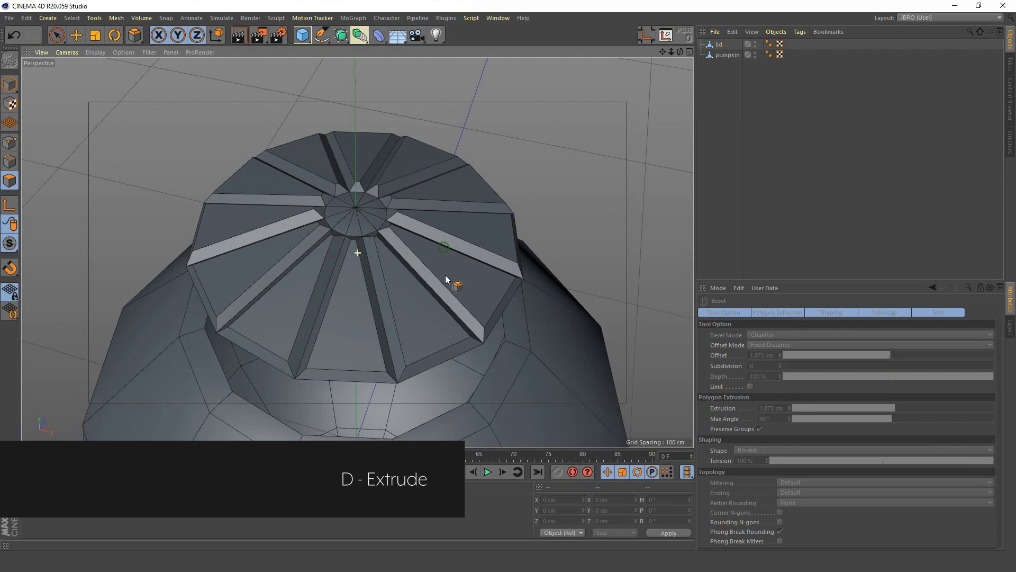
left_click(721, 46)
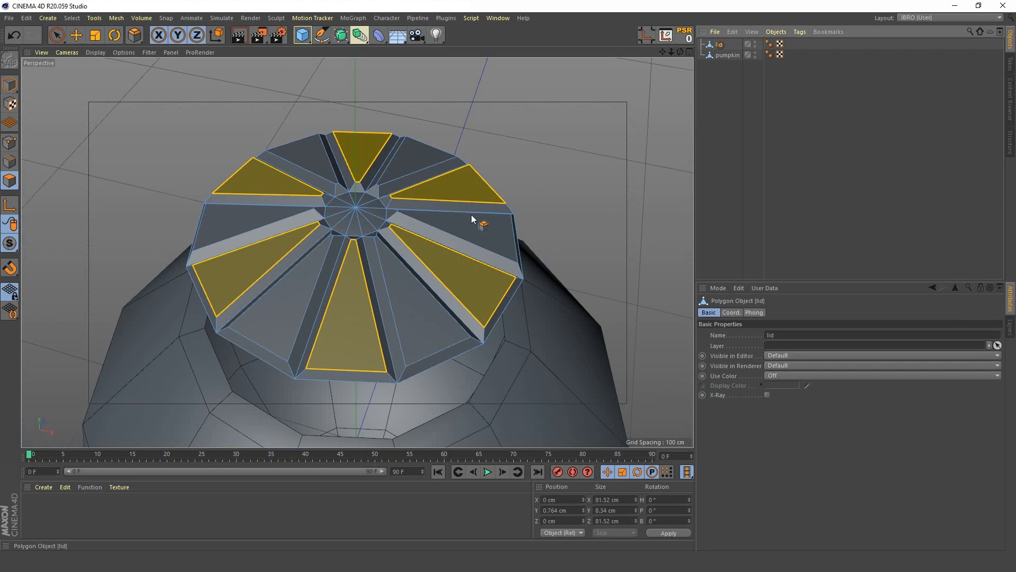
- Select all polygons of the lid
left_click_drag(423, 240, 427, 199, "alt")
key("ctrl+a")
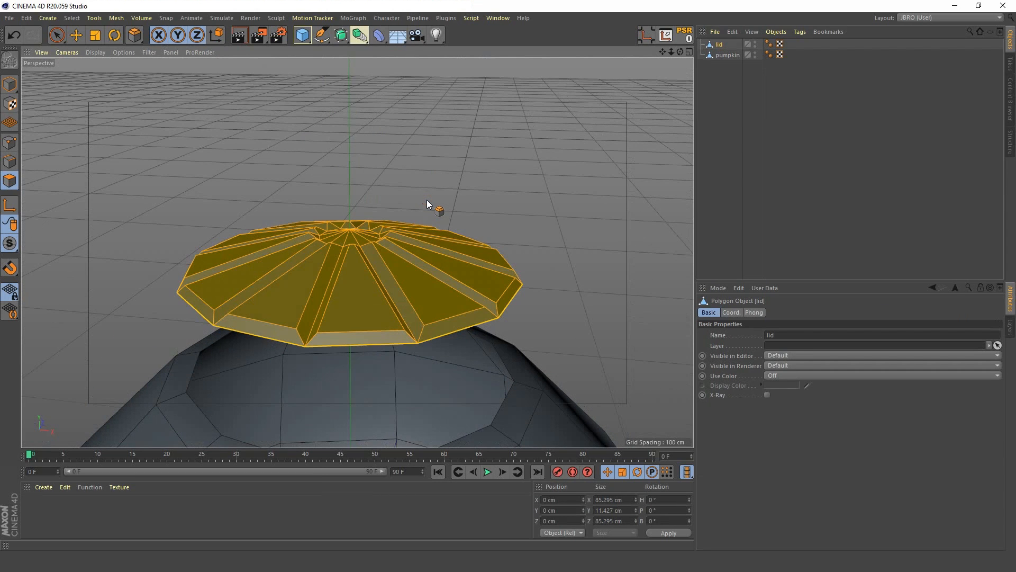
left_click_drag(399, 267, 414, 186, "alt")
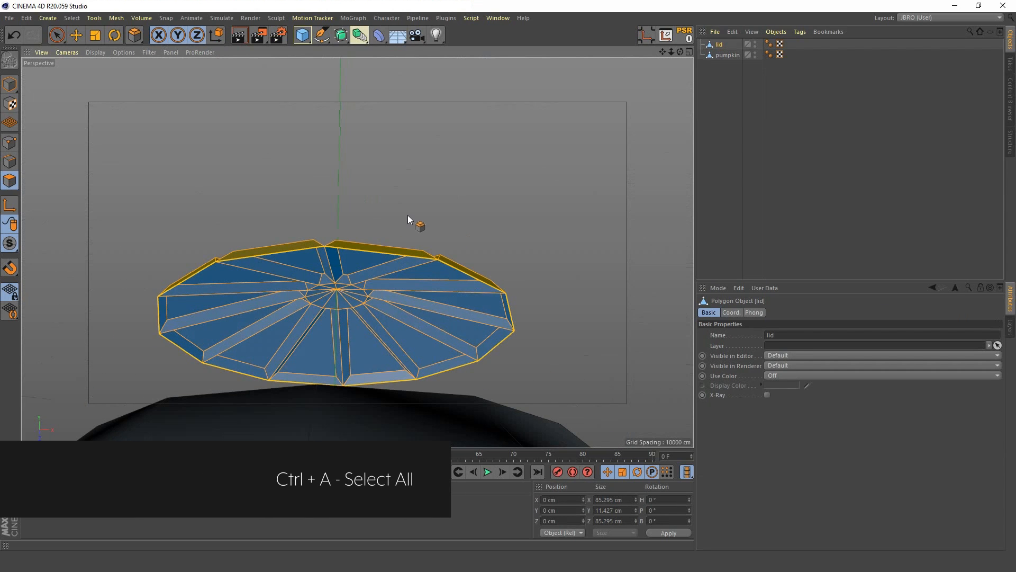
- Try to extrude all of the lid's polygons by about -6.5 cm without caps
key("d")
left_click_drag(359, 260, 361, 343)
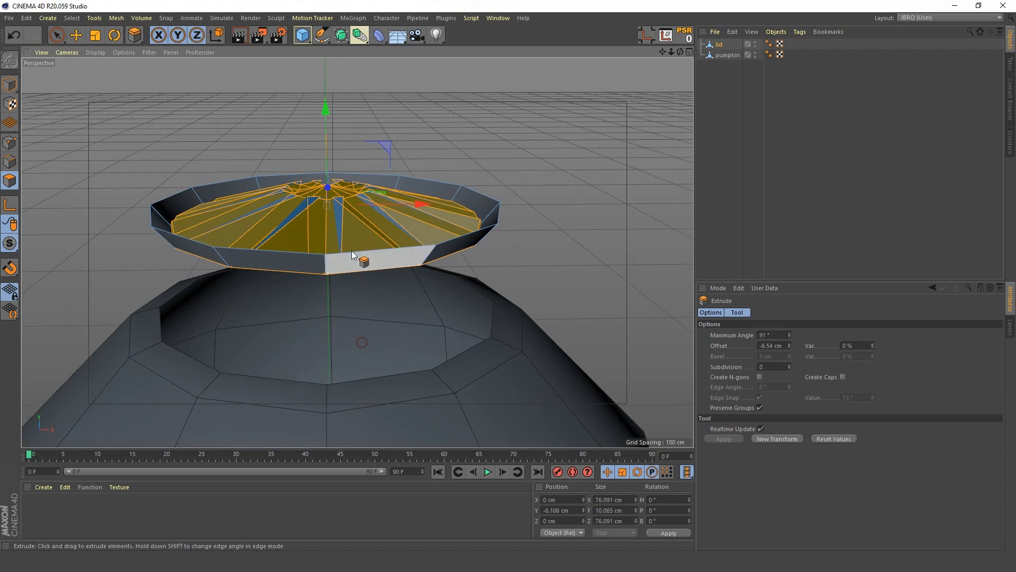
key("ctrl+z")
- Extrude all of the lid's polygons by about -5.8 cm with Create Caps enabled to give the lid thickness
left_click(842, 378)
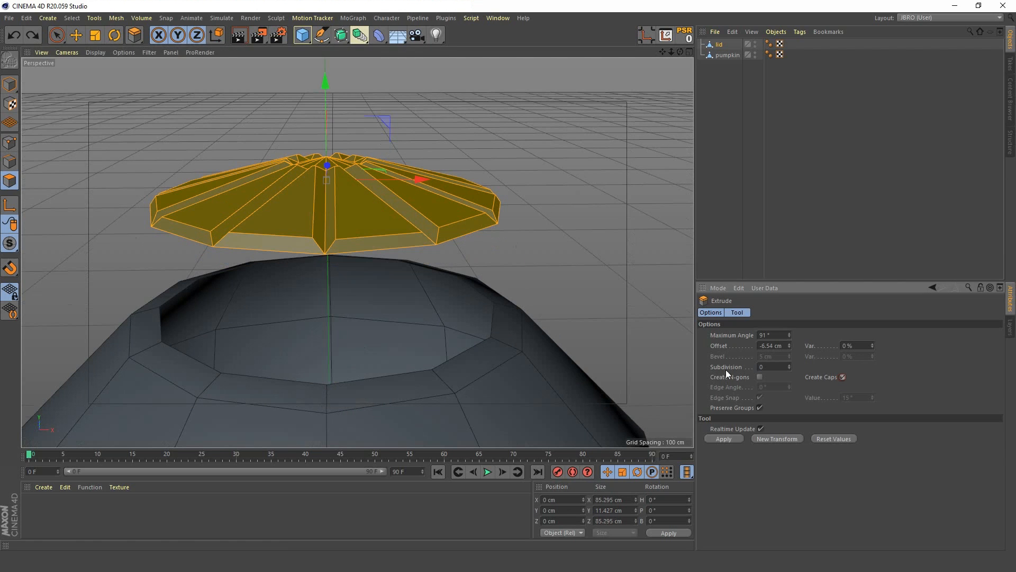
left_click_drag(345, 228, 347, 133, "alt")
left_click_drag(351, 205, 340, 289)
right_click_drag(340, 127, 314, 163, "alt")
left_click_drag(313, 163, 320, 252, "alt")
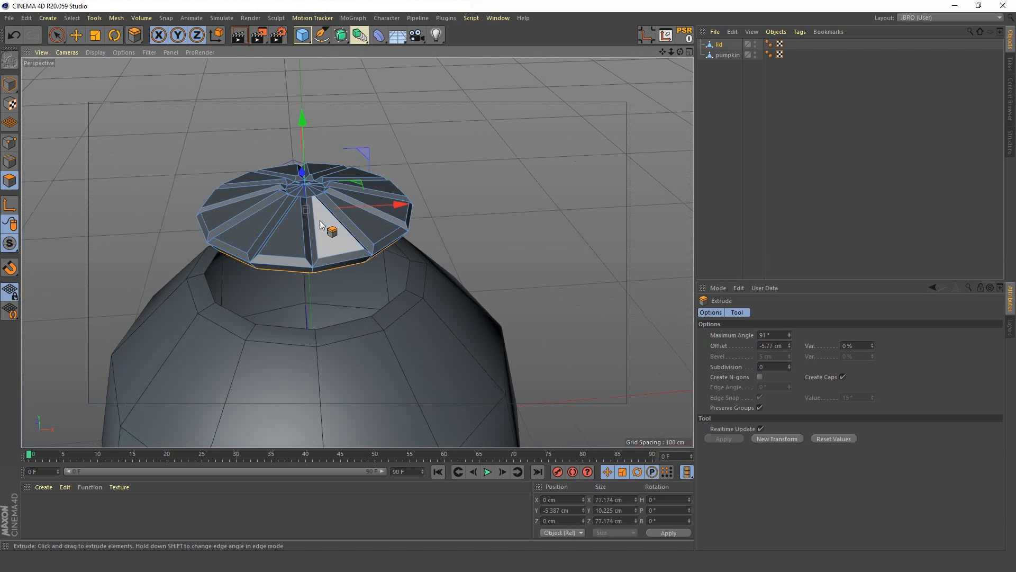
right_click_drag(320, 224, 351, 192, "alt")
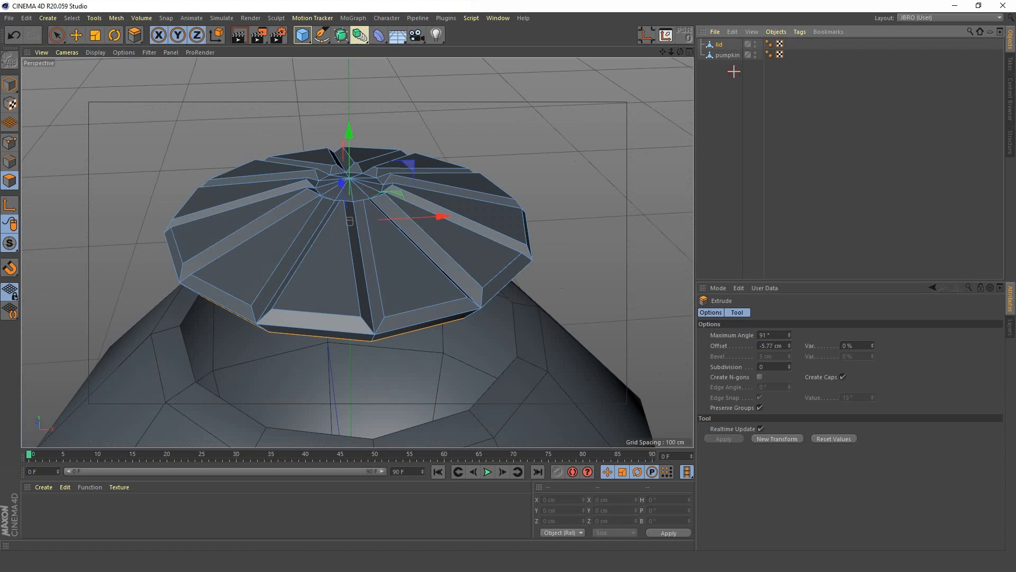
left_click(733, 72)
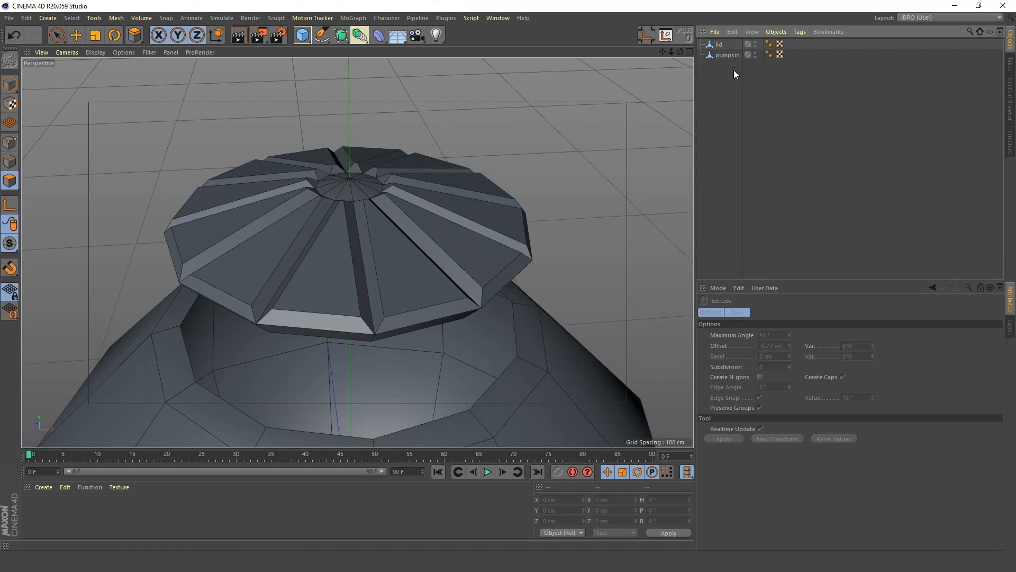
- Select the ring of small polygons at the top center of the lid with Loop Selection
left_click(719, 45)
left_click_drag(339, 249, 356, 227, "alt")
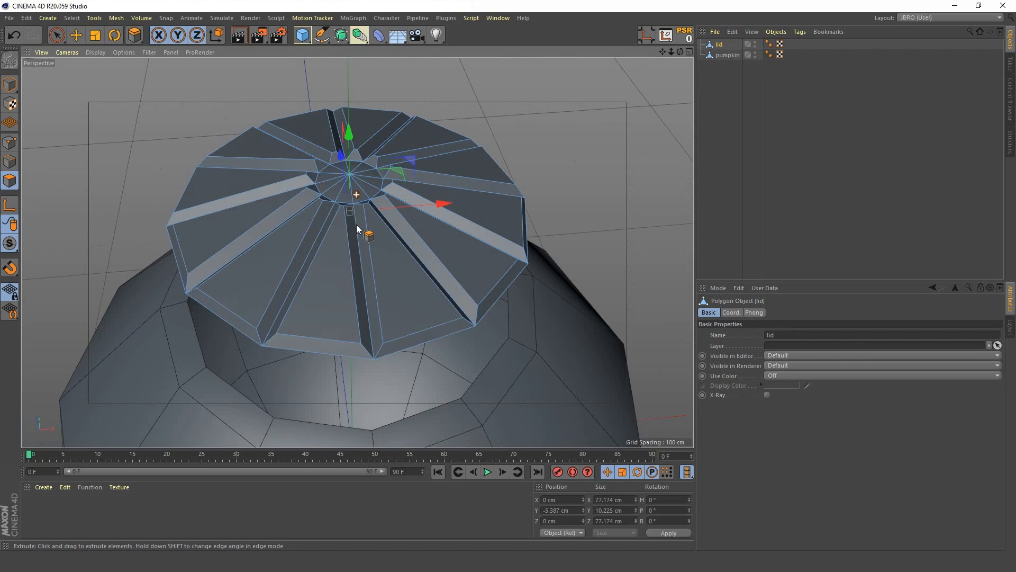
key("u")
key("l")
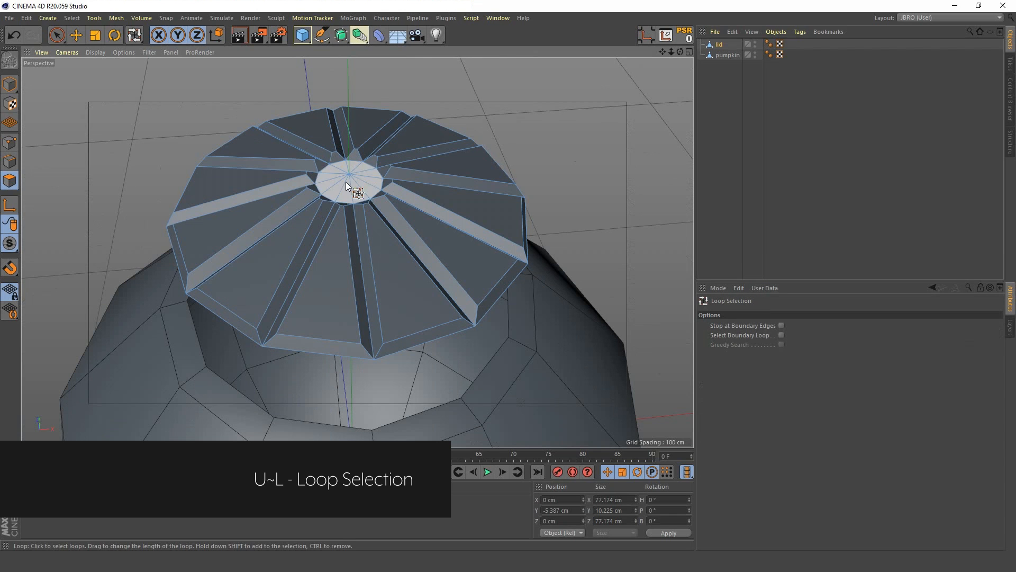
left_click(345, 182)
- Extrude the lid's center polygons upward twice with an offset of -13.1 cm each to form a two-segment stem
key("d")
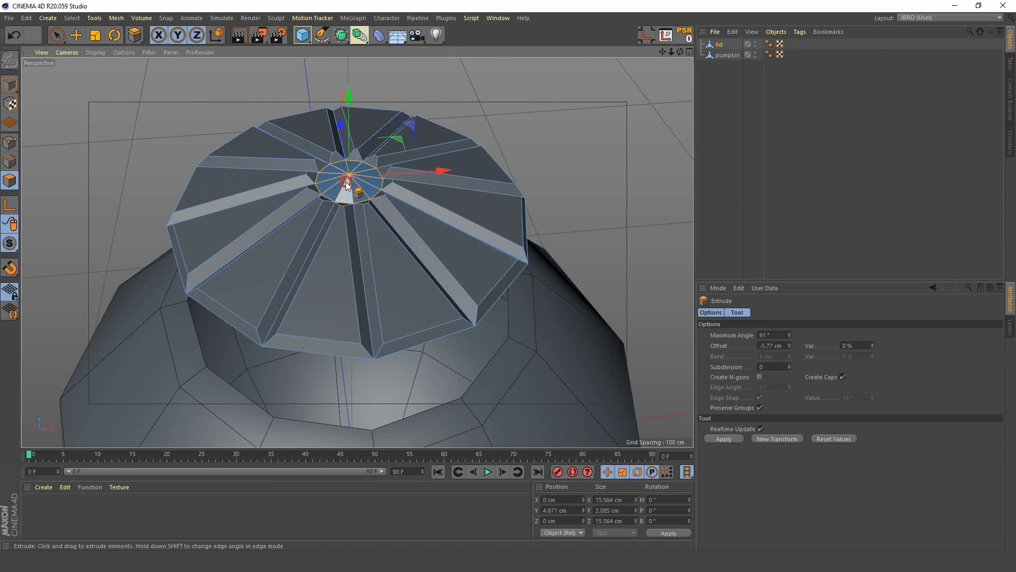
mouse_move(345, 183)
left_mouse_down("alt")
mouse_move(350, 158)
mouse_move(346, 182)
left_mouse_up("alt")
right_click_drag(502, 193, 356, 245, "alt")
middle_click_drag(356, 245, 396, 227, "alt")
left_click_drag(400, 189, 398, 162, "alt")
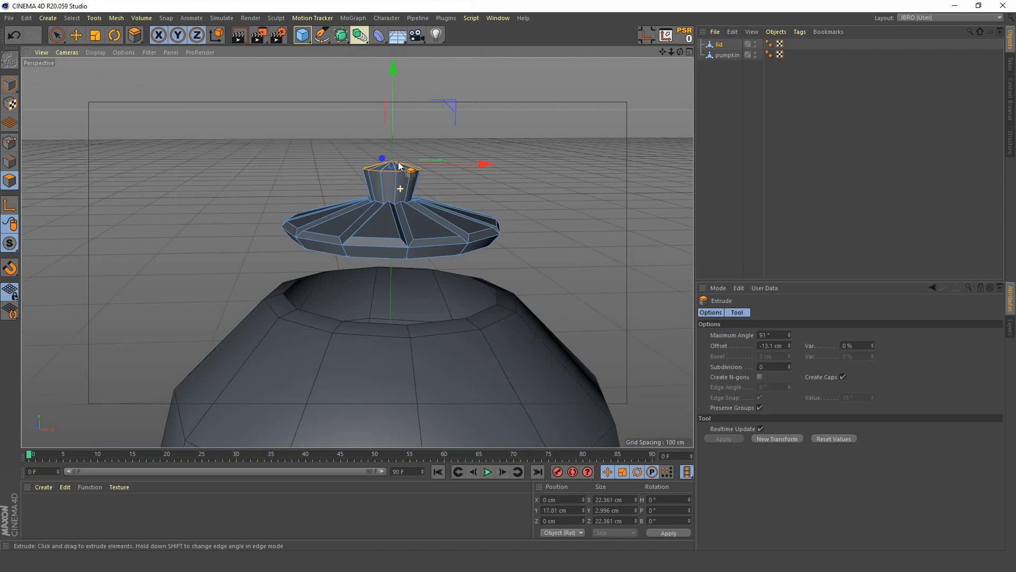
left_click(777, 438)
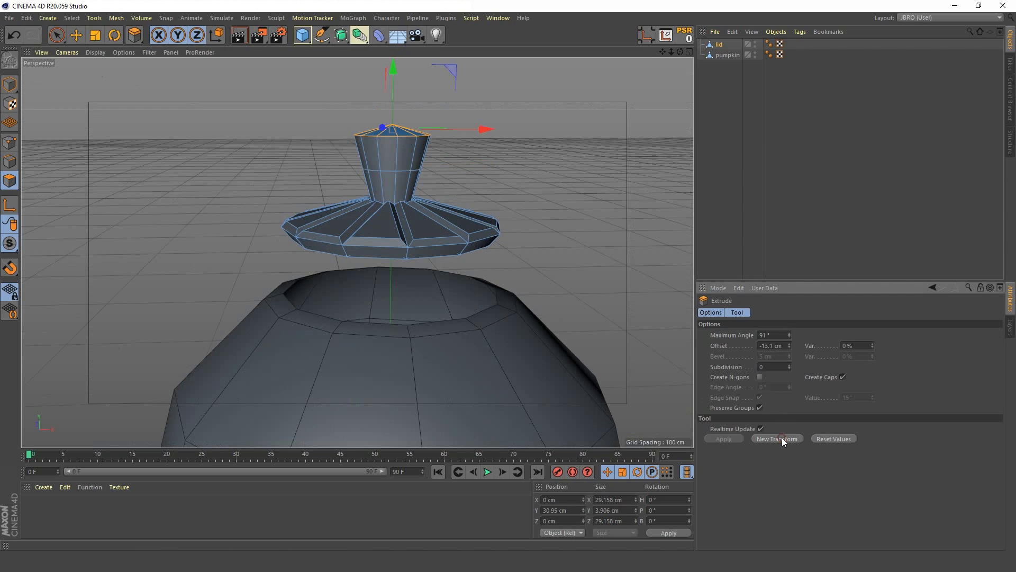
- Scale the stem's top polygons down to about 25 cm wide
left_click_drag(480, 206, 495, 185, "alt")
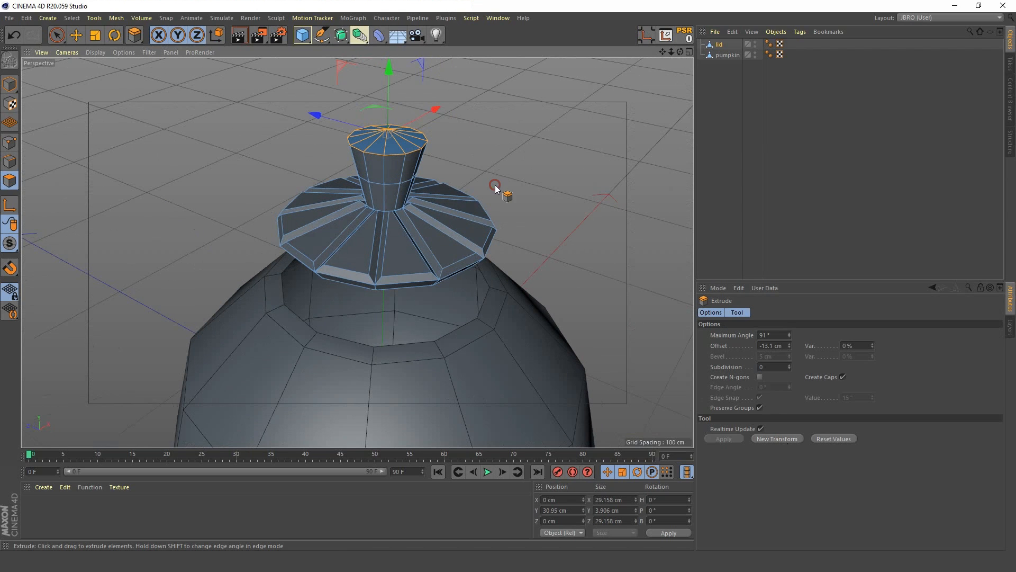
left_click(95, 35)
left_click_drag(135, 88, 147, 210)
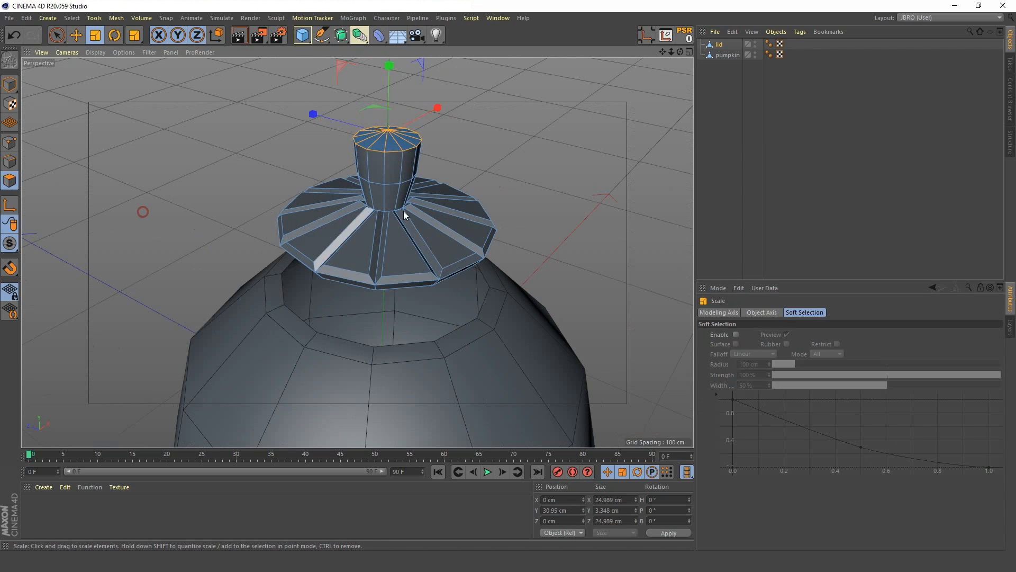
- Move the stem's top polygons about -8 cm along the Z axis to bend the stem sideways
scroll(455, 147, "up", 4)
left_click_drag(455, 148, 444, 221, "alt")
key("e")
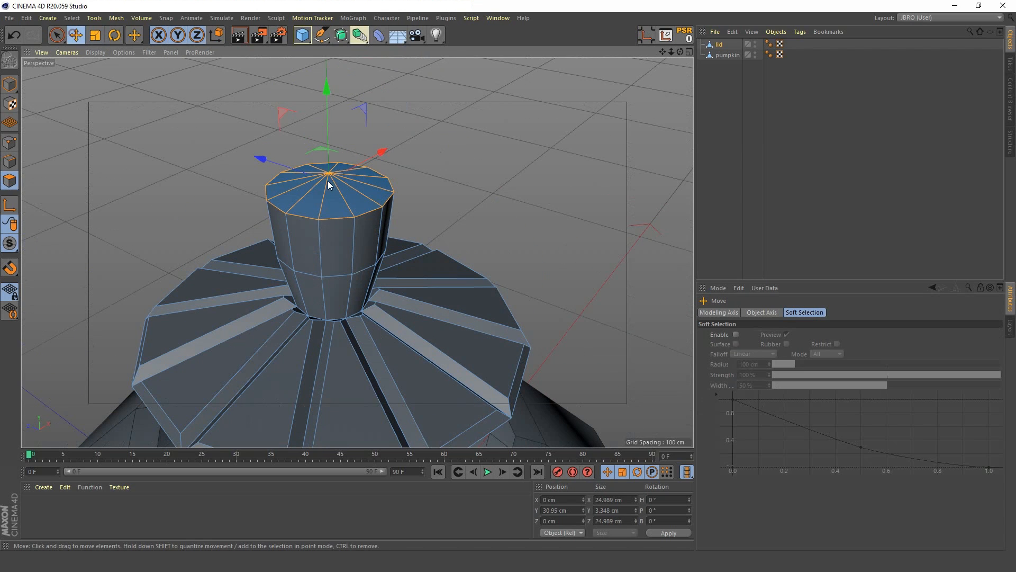
left_click_drag(261, 158, 296, 158)
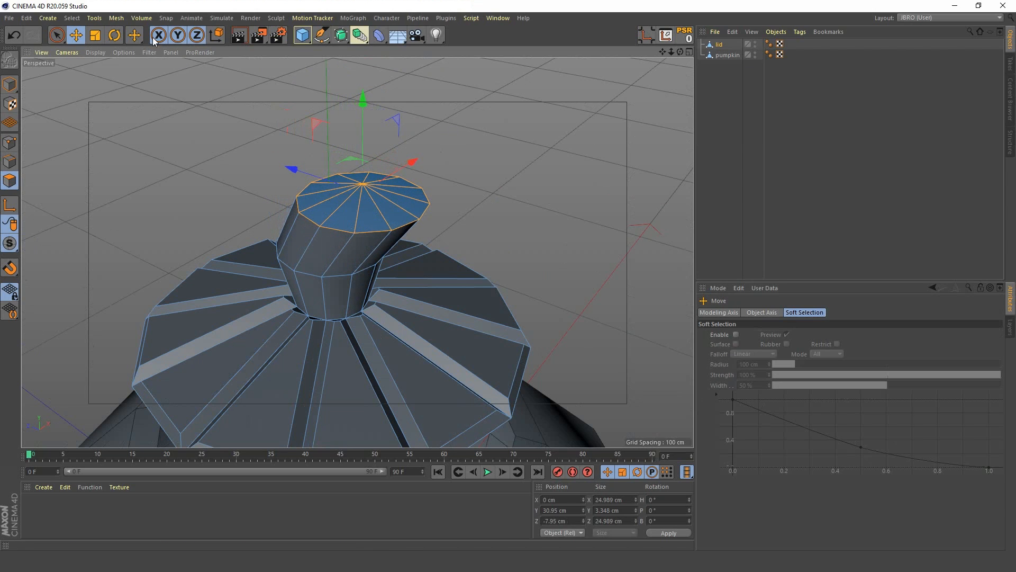
- Rotate the stem's top polygons slightly about the X axis to tilt the end of the stem
key("r")
left_click_drag(386, 148, 392, 154)
mouse_move(463, 209)
left_mouse_down("alt")
mouse_move(481, 224)
mouse_move(466, 204)
left_mouse_up("alt")
right_click_drag(466, 203, 415, 205, "alt")
left_click_drag(416, 205, 408, 218, "alt")
- Smooth the lid by adding a Subdivision Surface as its parent object
left_click(713, 84)
left_click(719, 45)
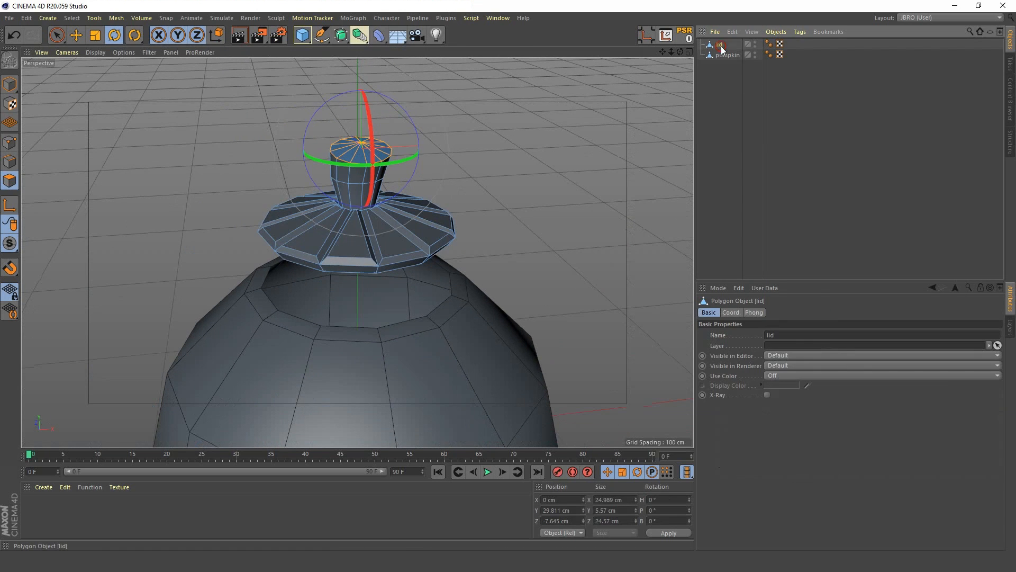
left_click(340, 36)
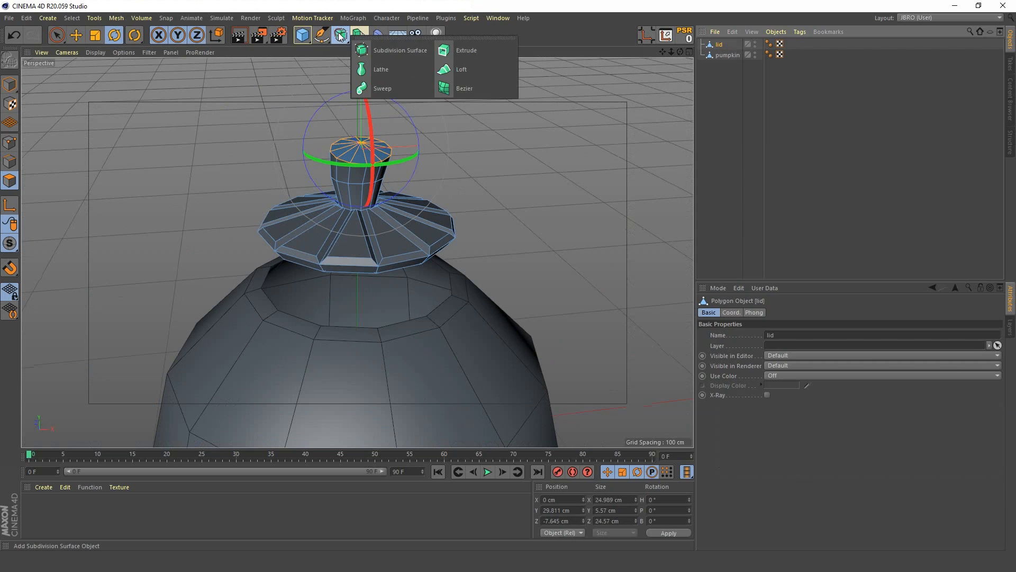
left_click(398, 53, "alt")
left_click(718, 144)
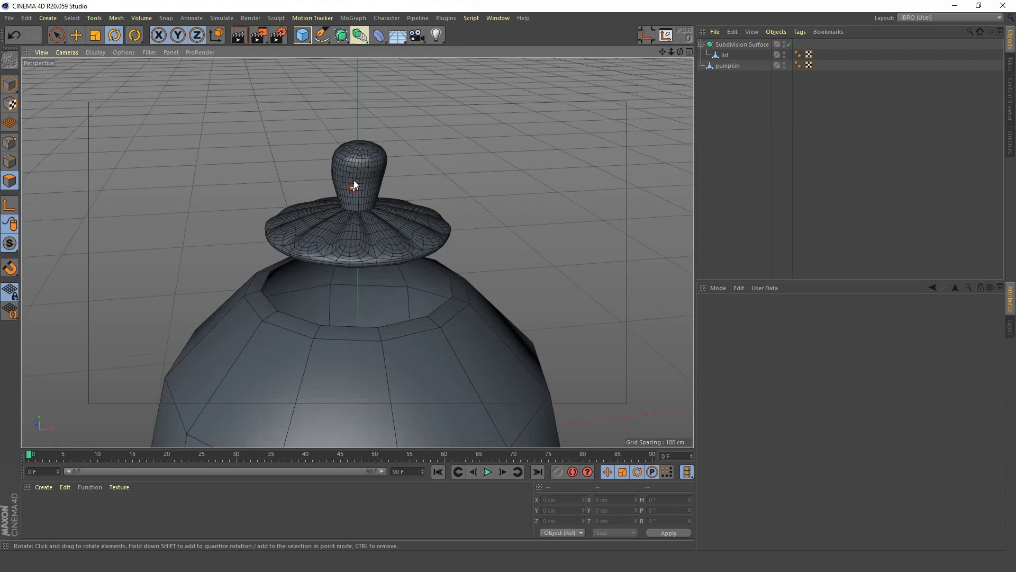
mouse_move(353, 180)
left_mouse_down("alt")
mouse_move(336, 150)
mouse_move(333, 163)
mouse_move(376, 165)
mouse_move(344, 176)
mouse_move(349, 199)
left_mouse_up("alt")
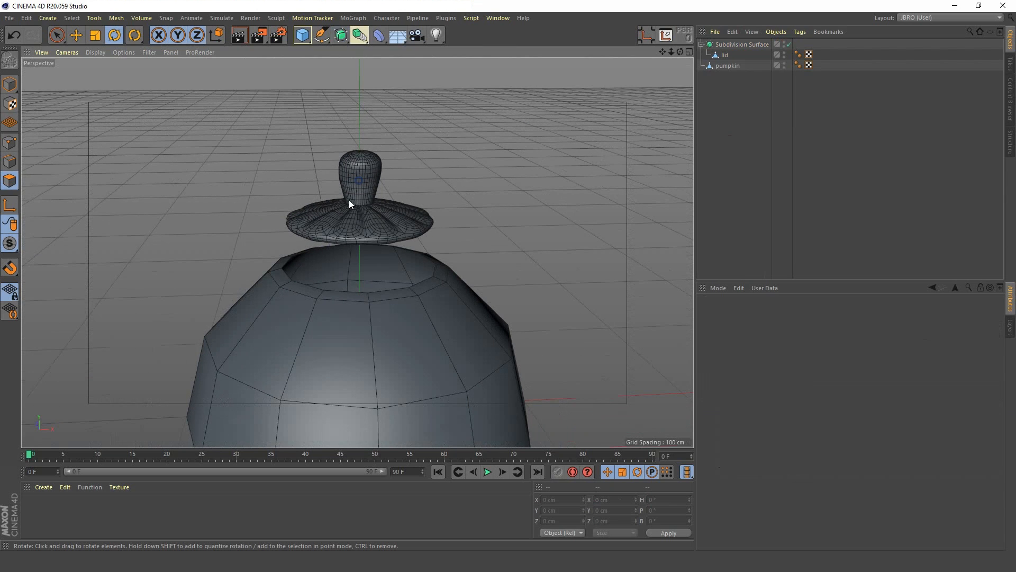
- Set the lid's Subdivision Editor level to 4 and render a preview of the view
left_click(736, 45)
left_click(803, 344)
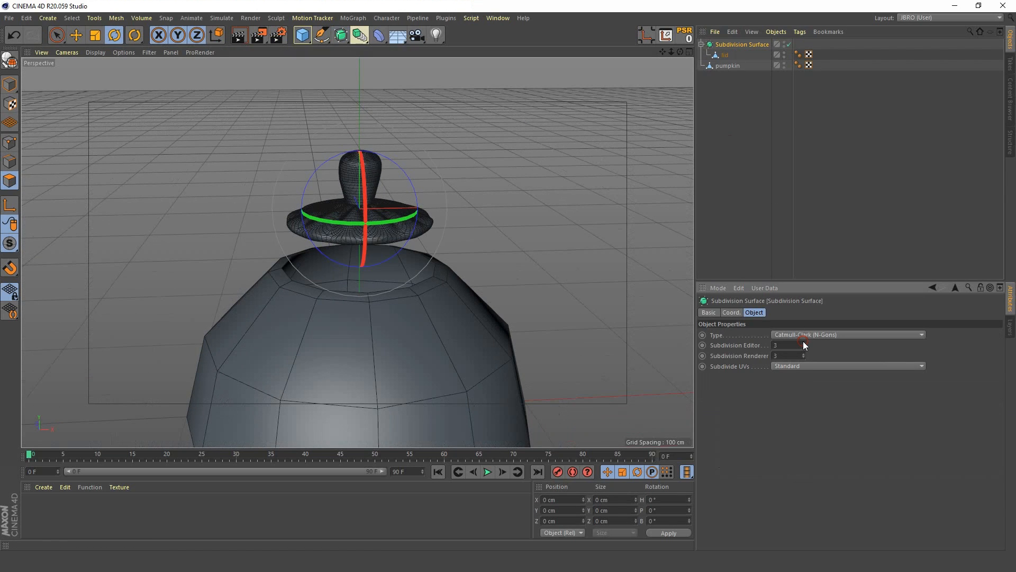
left_click(803, 343)
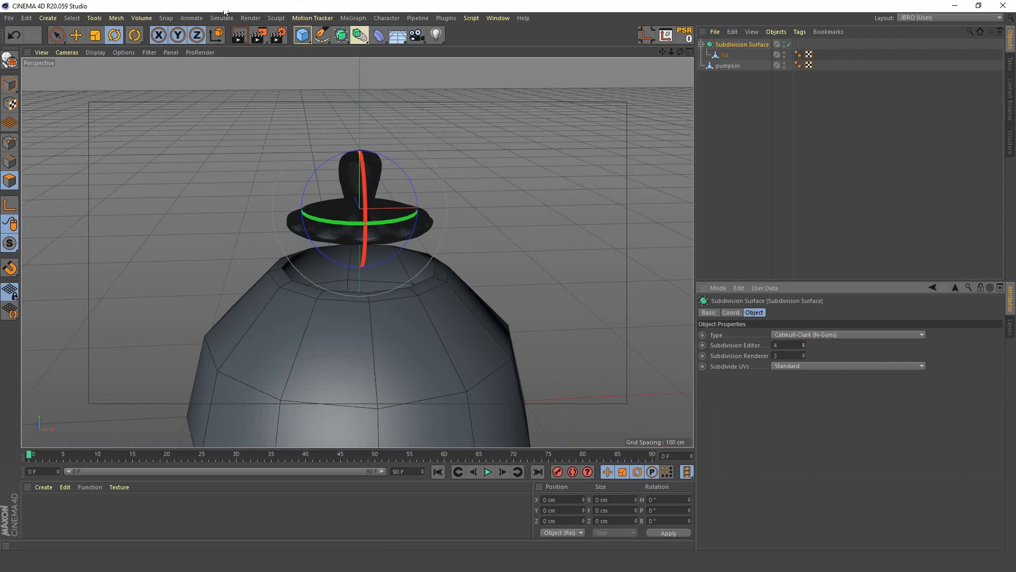
left_click(239, 36)
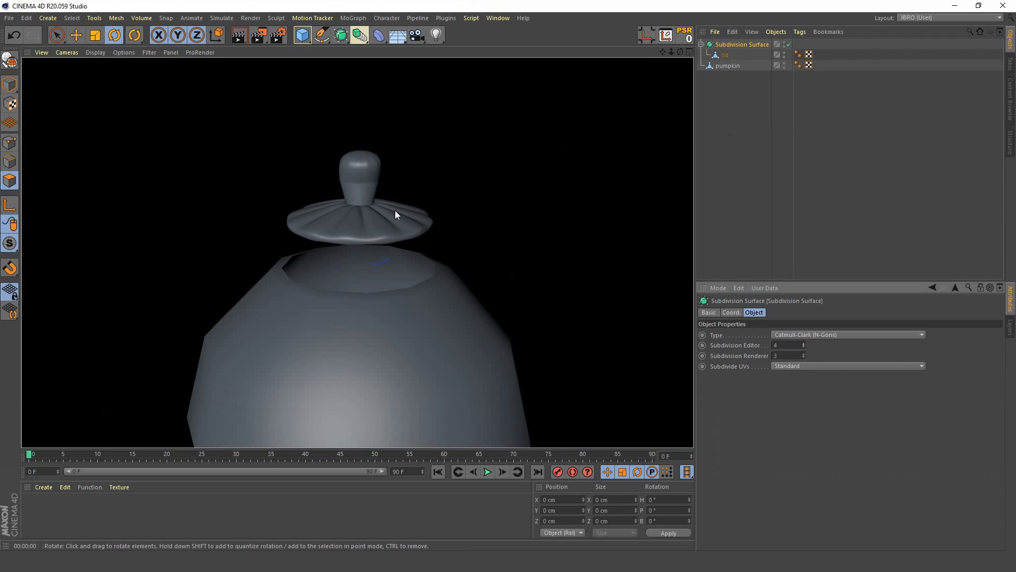
scroll(404, 210, "down", 5)
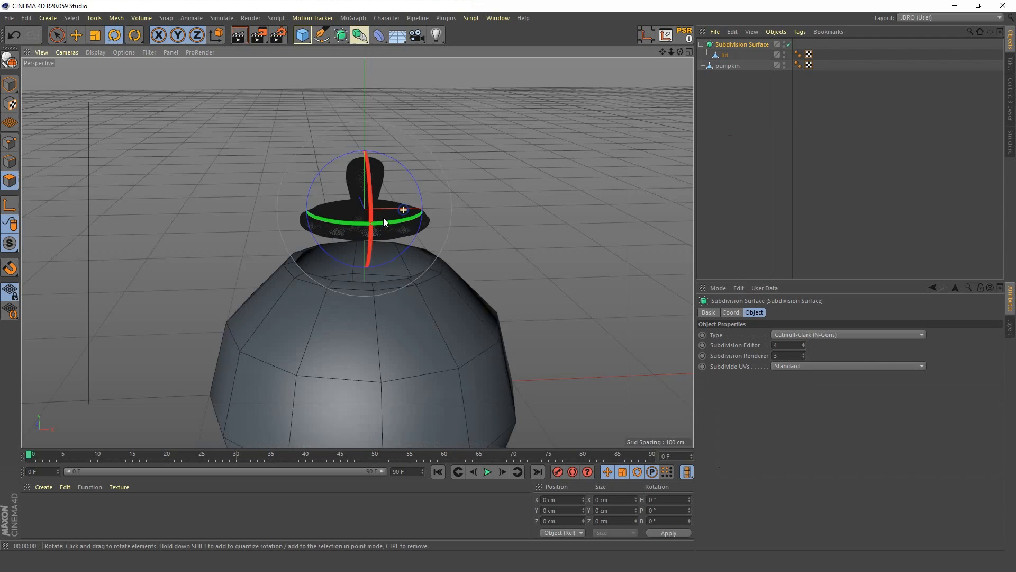
- Hide the lid and its Subdivision Surface in the viewport and deselect everything
left_click(740, 109)
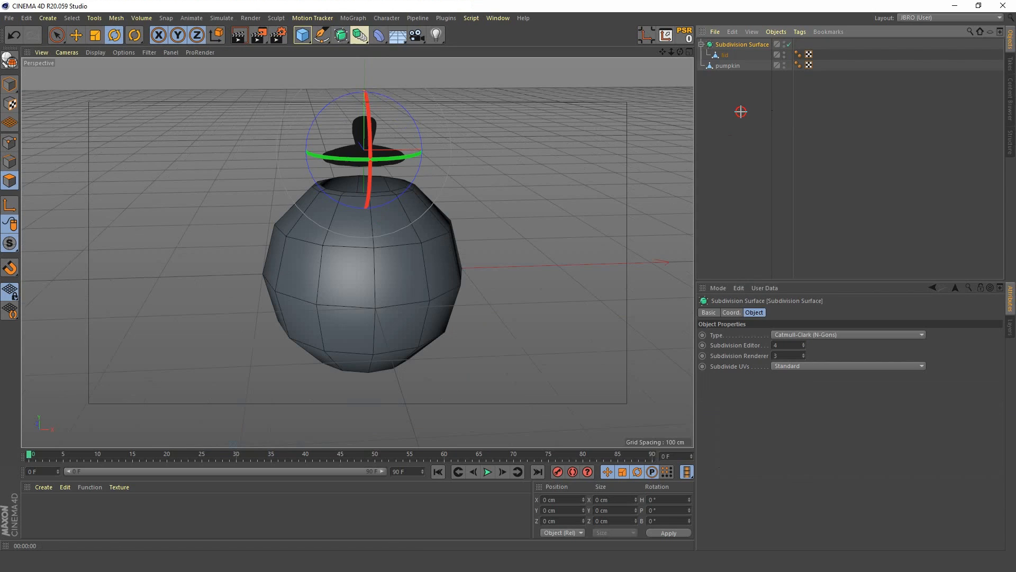
double_click(730, 44)
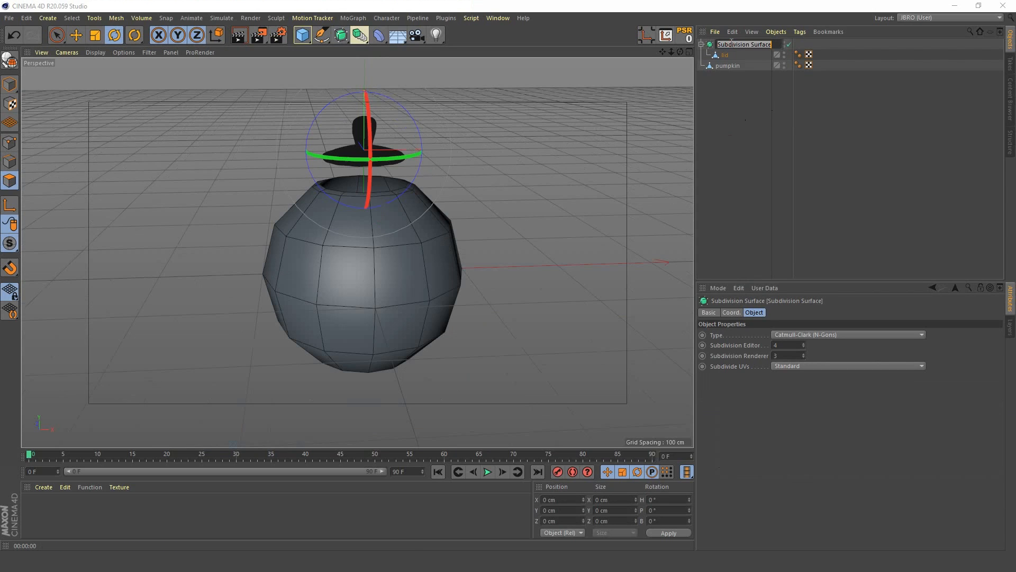
key("Return")
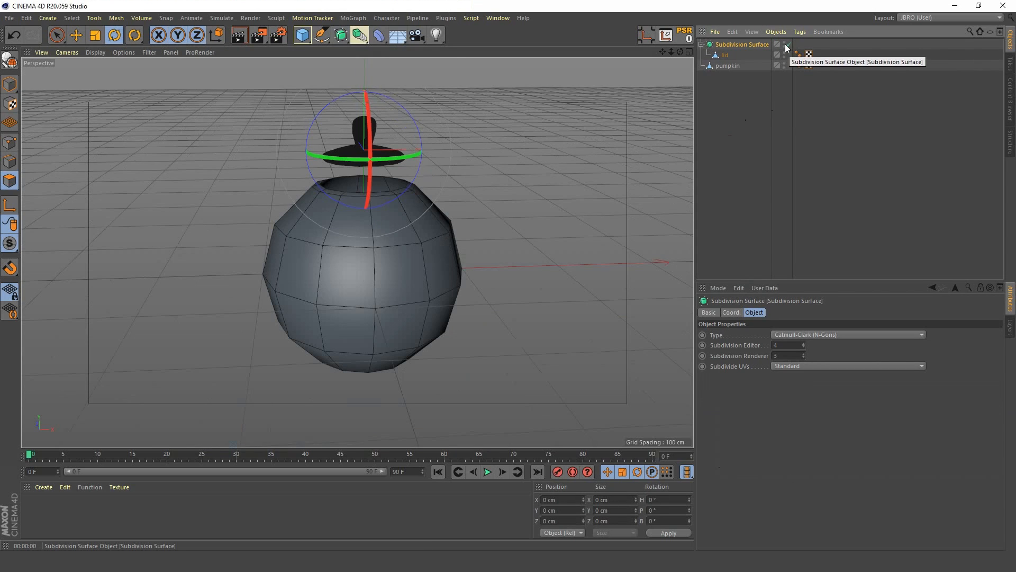
left_click(784, 53)
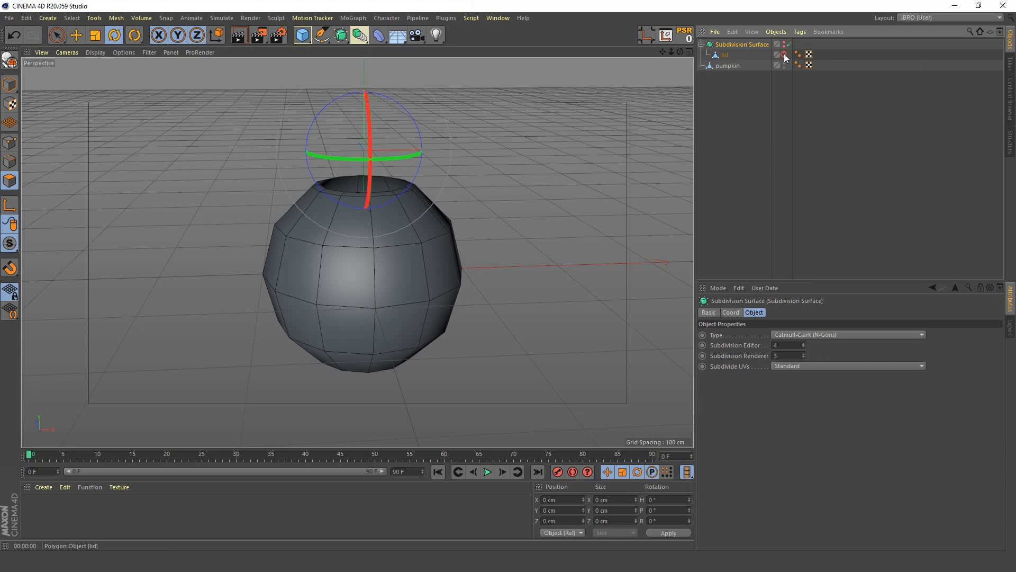
left_click(742, 136)
- Turn off the grid display in the perspective view
left_click_drag(360, 198, 332, 244, "alt")
left_click(149, 52)
left_click(159, 206)
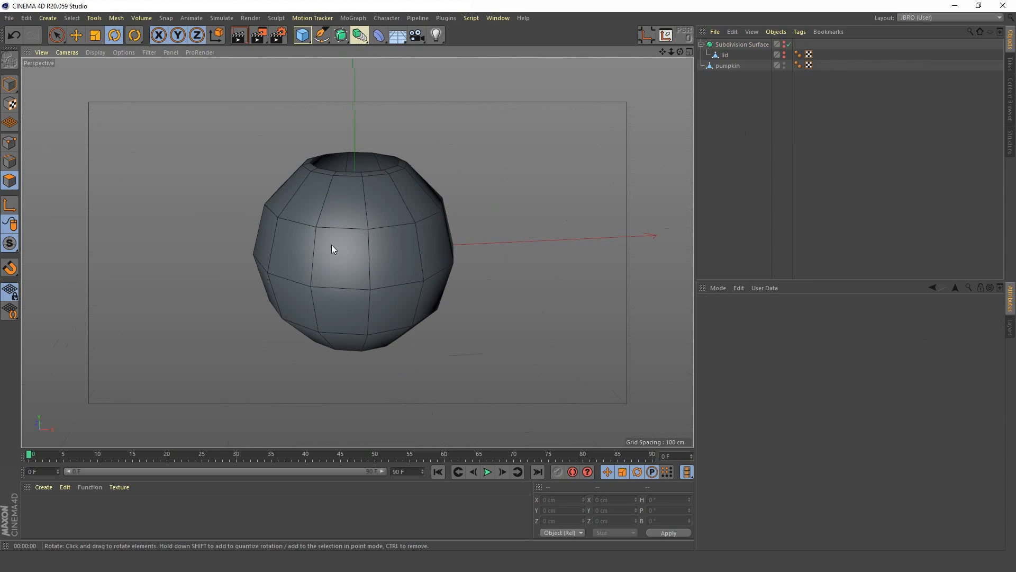
- Move the center point on the pumpkin's underside up along Y to about -93.2 cm
left_click(729, 66)
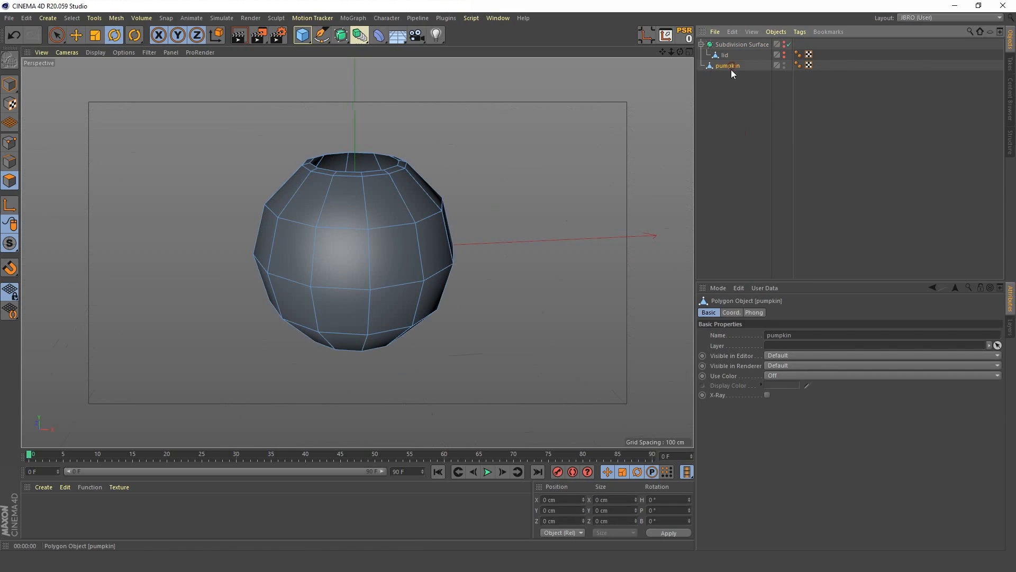
left_click(11, 143)
left_click_drag(339, 311, 383, 295, "alt")
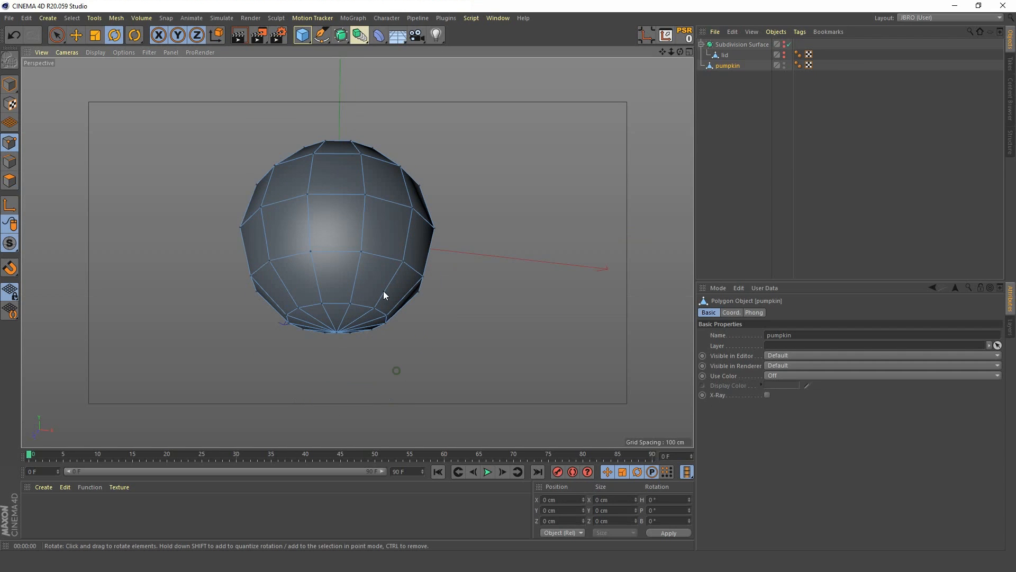
left_click(77, 34)
scroll(310, 300, "up", 6)
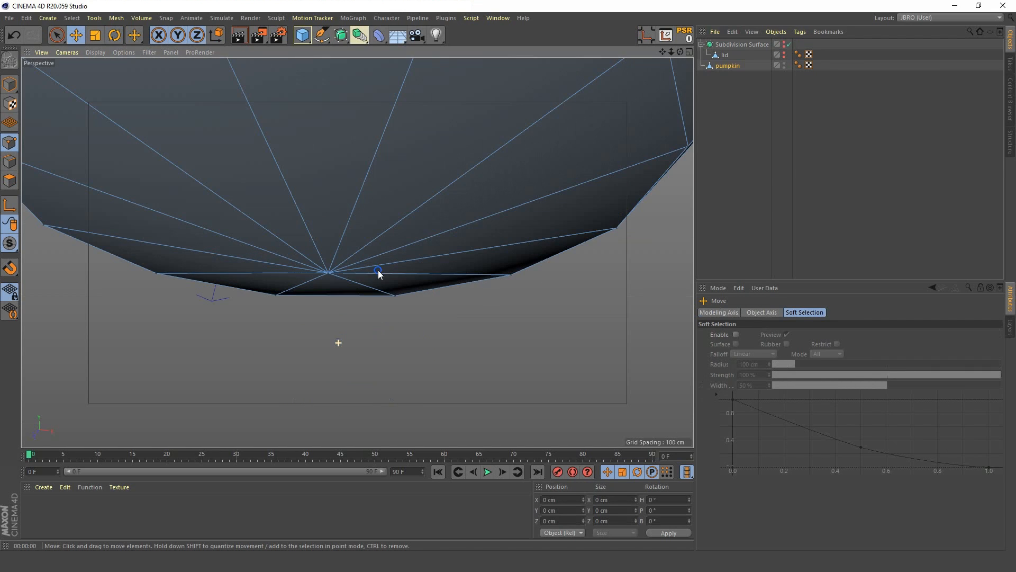
double_click(328, 273)
left_click(340, 299)
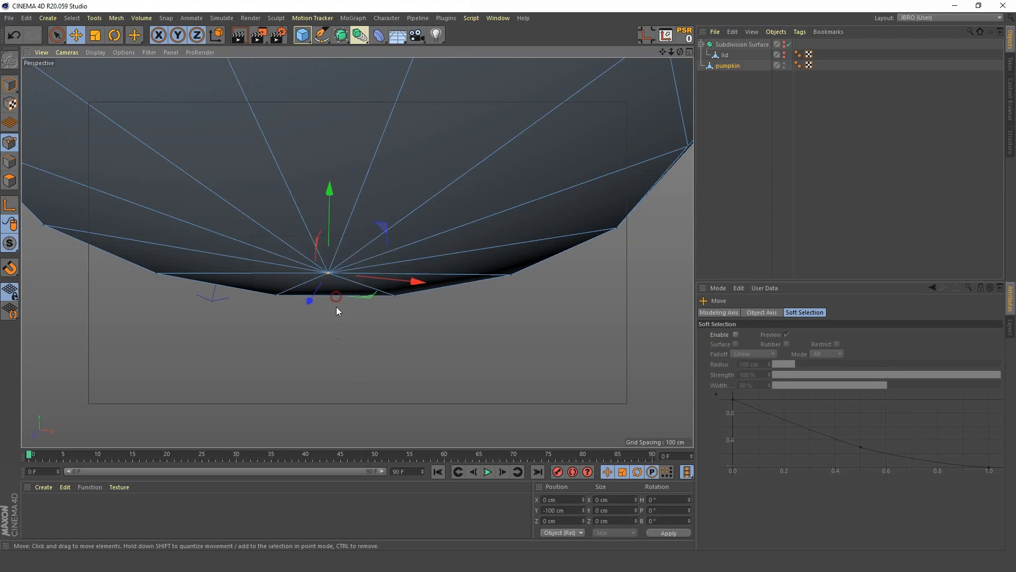
left_click_drag(336, 311, 333, 212, "alt")
scroll(332, 212, "down", 5)
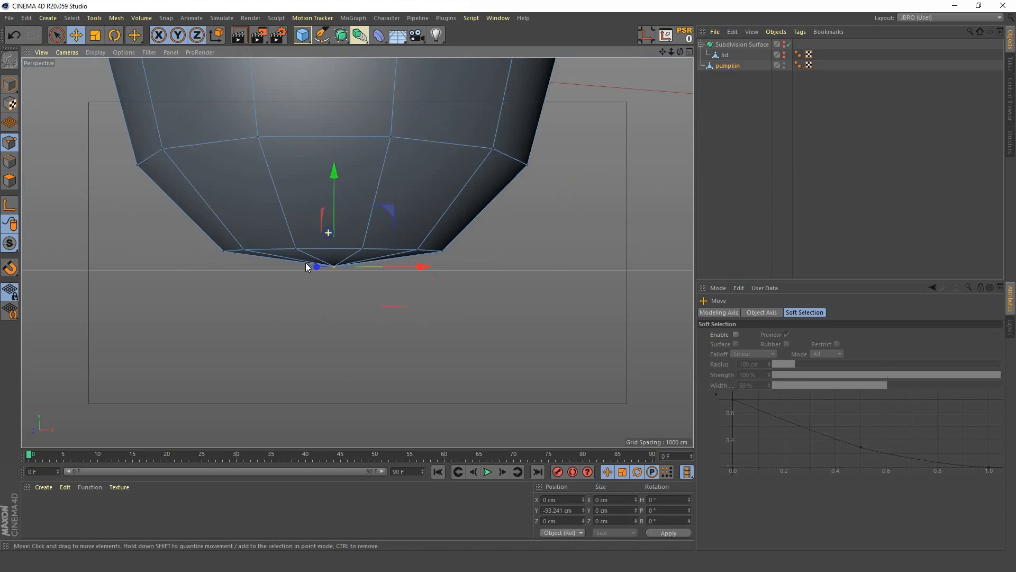
left_click_drag(320, 306, 334, 247, "alt")
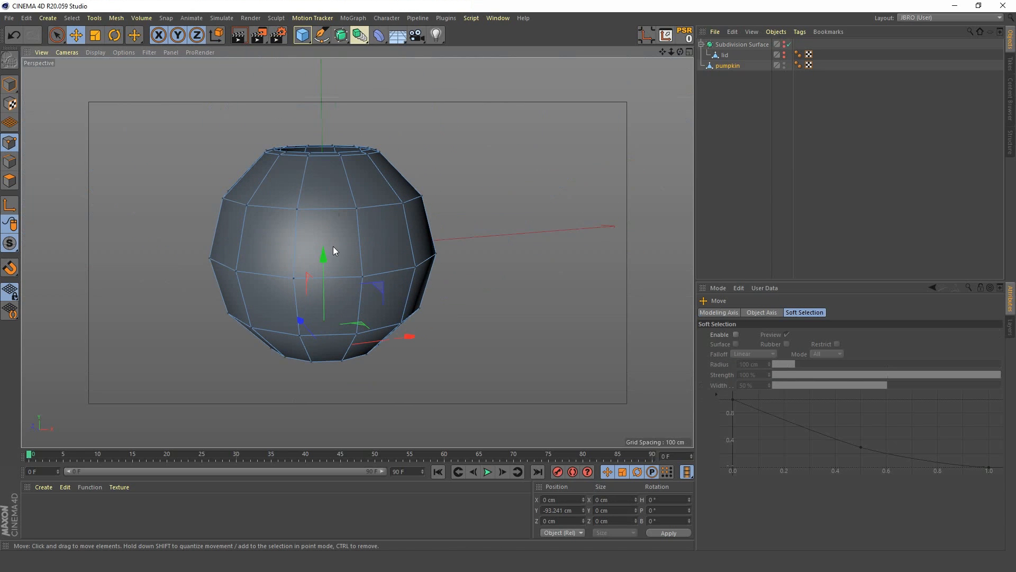
- Select every other vertical strip of polygons around the pumpkin with Loop Selection
key("u")
key("l")
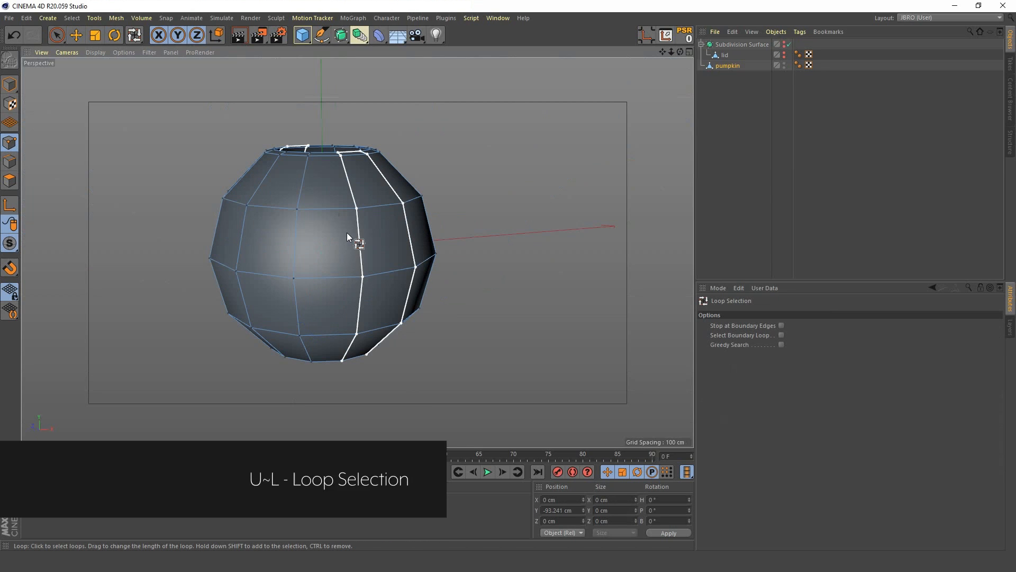
left_click(347, 232)
left_click_drag(327, 179, 341, 232, "alt")
left_click(321, 161)
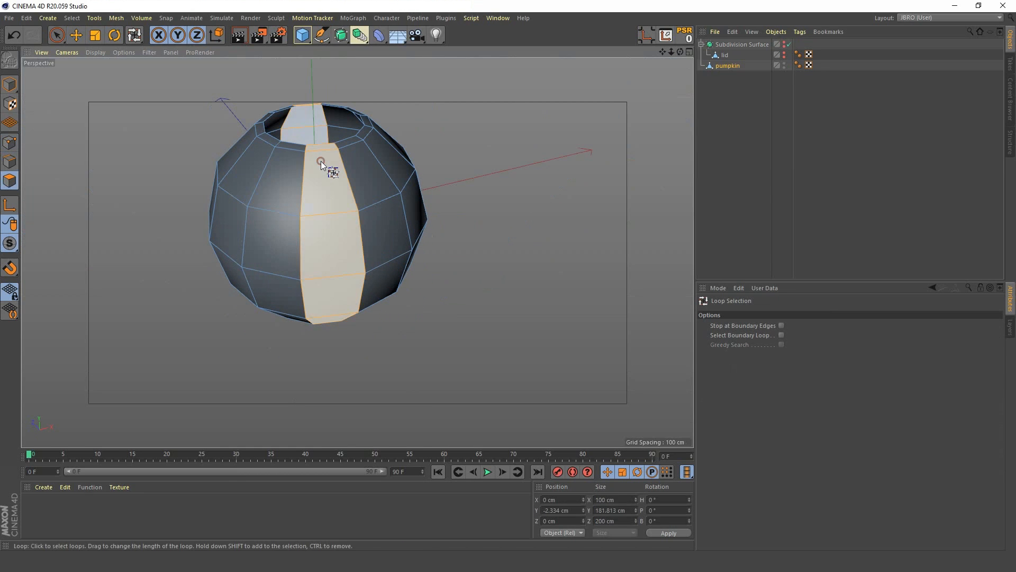
left_click(263, 143, "shift")
left_click_drag(265, 170, 339, 332, "alt")
left_click_drag(235, 233, 319, 206, "alt")
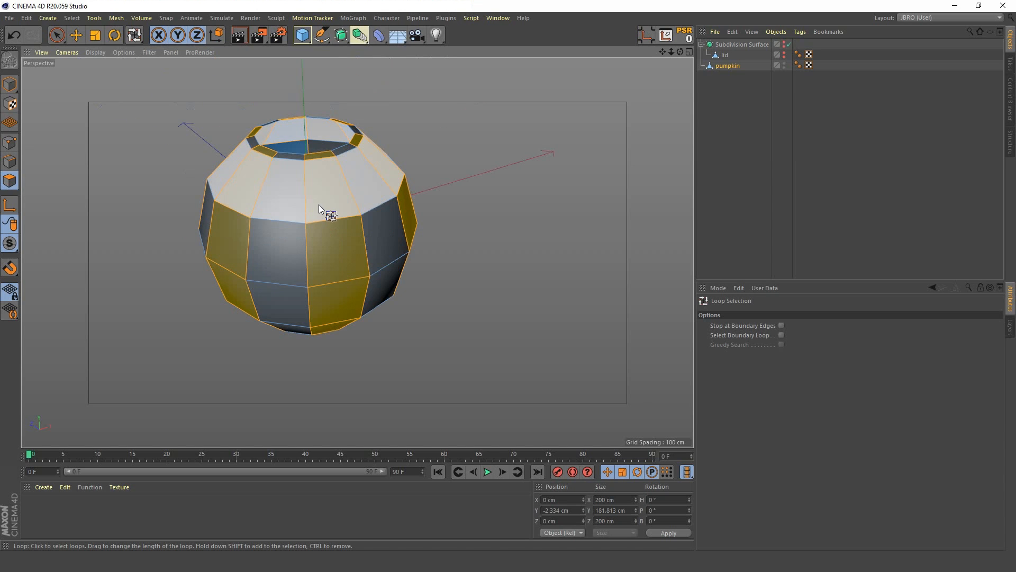
- Bevel the selected pumpkin strips outward with an offset and extrusion of about 5.9 cm
key("m")
key("d")
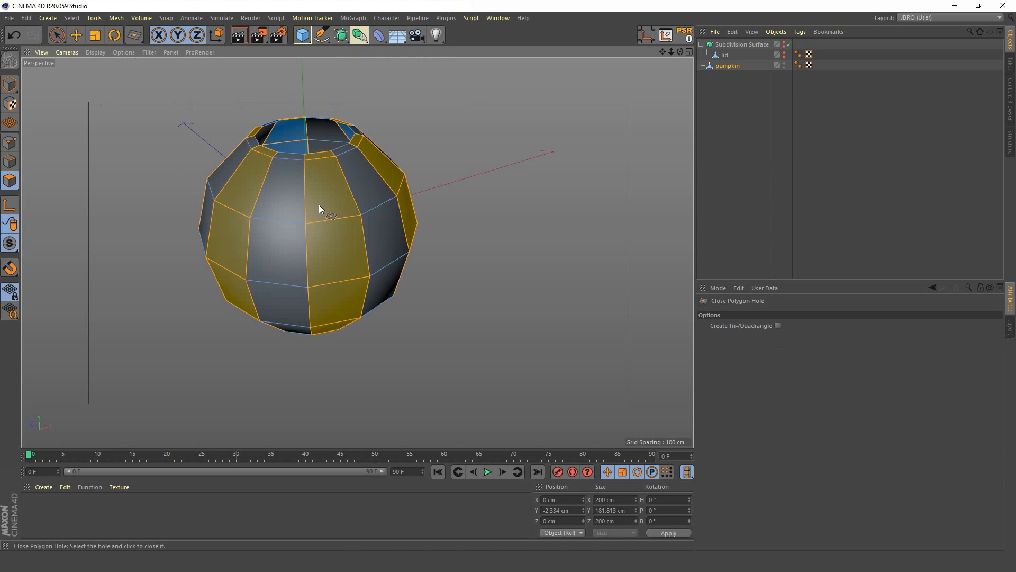
key("m")
key("s")
scroll(326, 190, "up", 2)
mouse_move(326, 189)
left_mouse_down()
mouse_move(329, 176)
mouse_move(274, 192)
mouse_move(305, 167)
mouse_move(320, 192)
mouse_move(331, 186)
left_mouse_up()
key("ctrl+z")
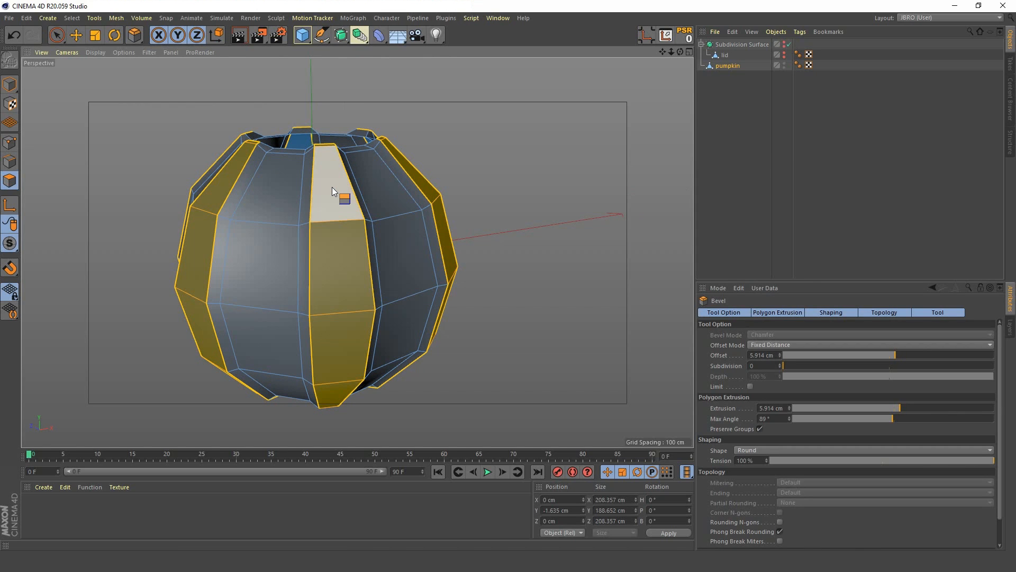
- Clear the selection and loop-select the remaining vertical polygon strips between the raised ribs
key("u")
key("l")
left_click_drag(274, 180, 286, 214, "alt")
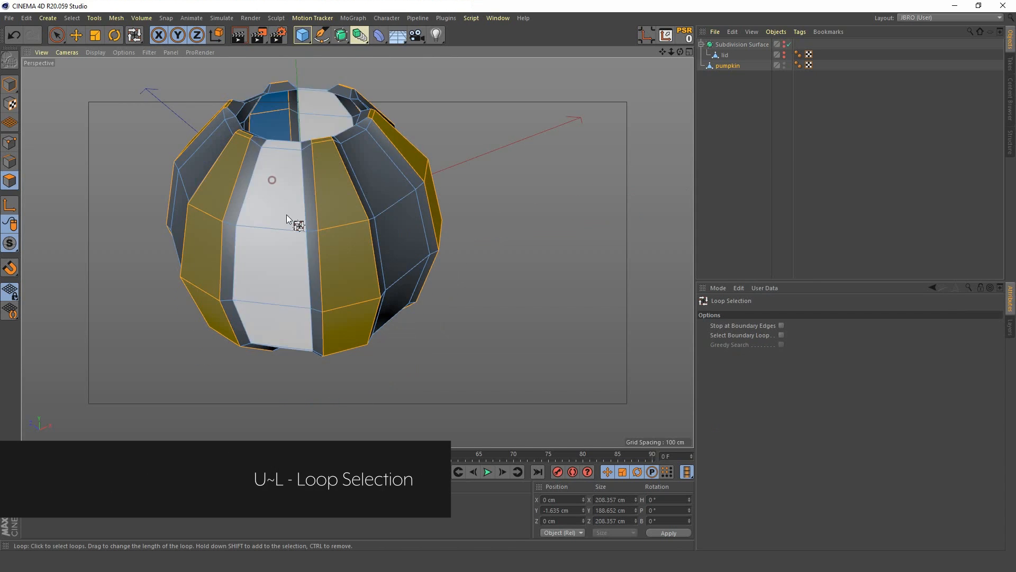
left_click(498, 145)
key("space")
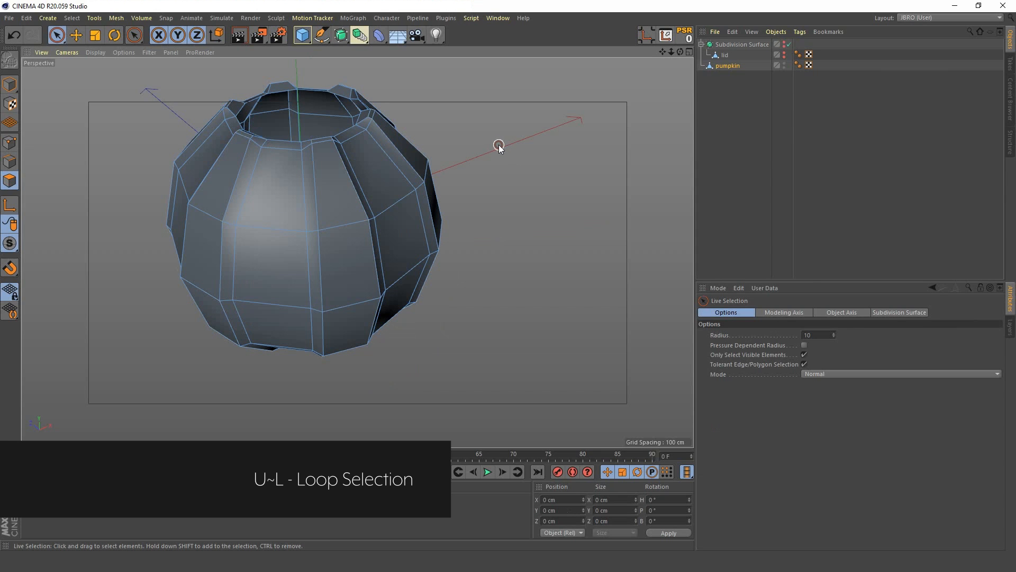
key("u")
key("l")
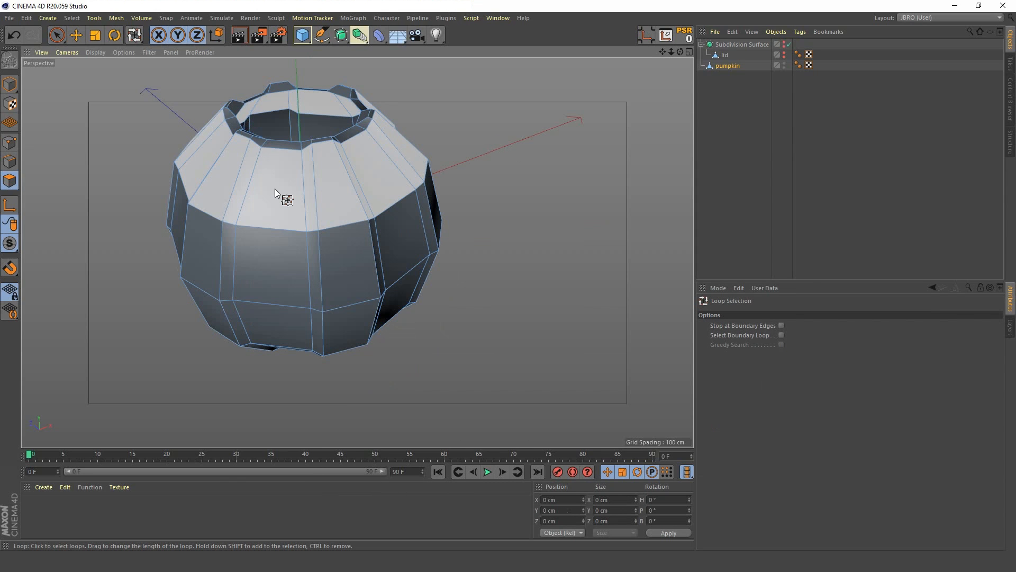
left_click(278, 157)
left_click_drag(278, 156, 228, 216, "alt")
left_click(230, 213, "shift")
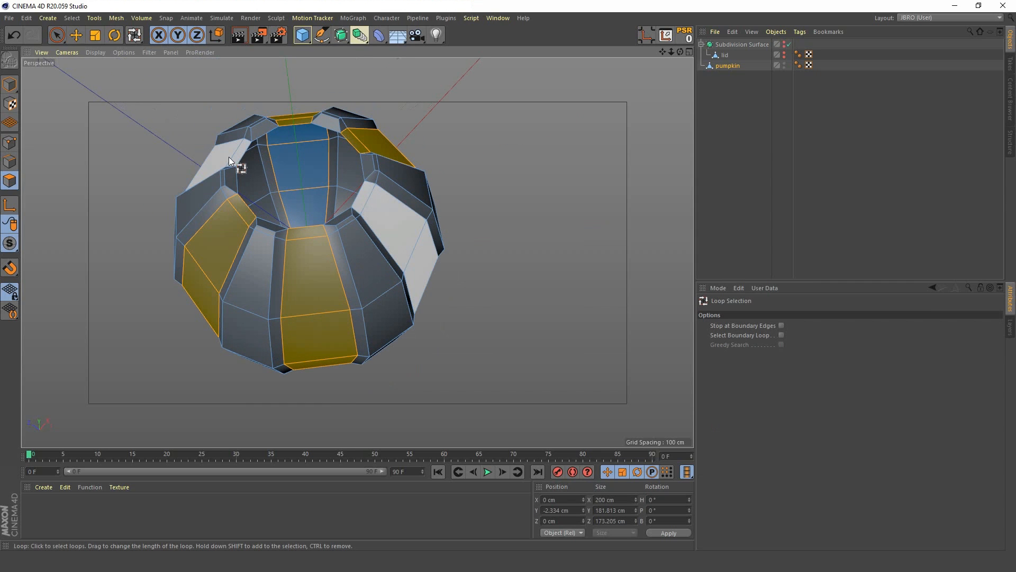
left_click(229, 156, "shift")
- Bevel the newly selected strips outward with an offset and extrusion of about 6.9 cm
key("m")
key("s")
left_click_drag(279, 260, 287, 183, "alt")
left_click_drag(310, 289, 321, 265)
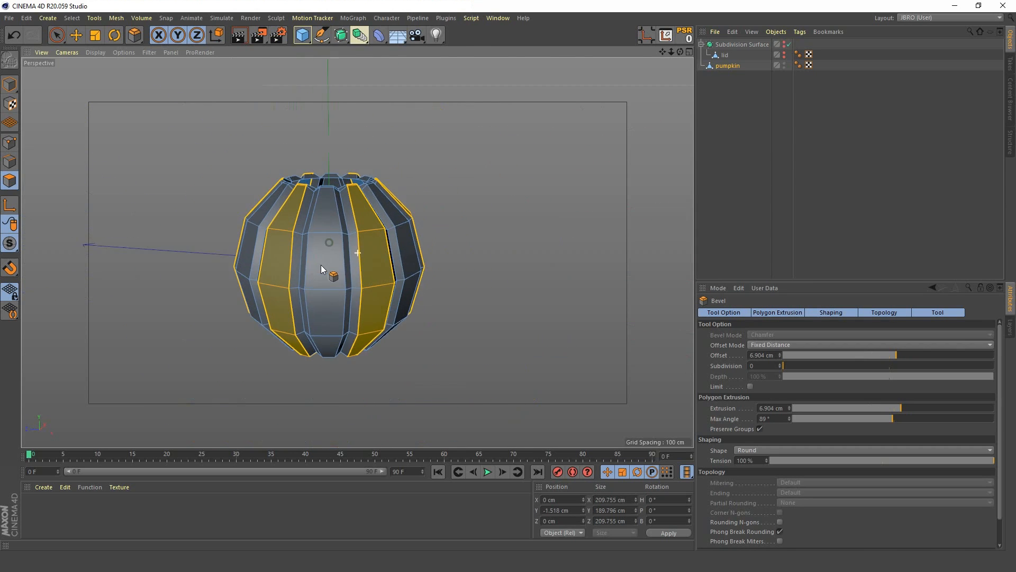
- Smooth the pumpkin by adding a Subdivision Surface as its parent object
left_click(716, 112)
left_click(729, 65)
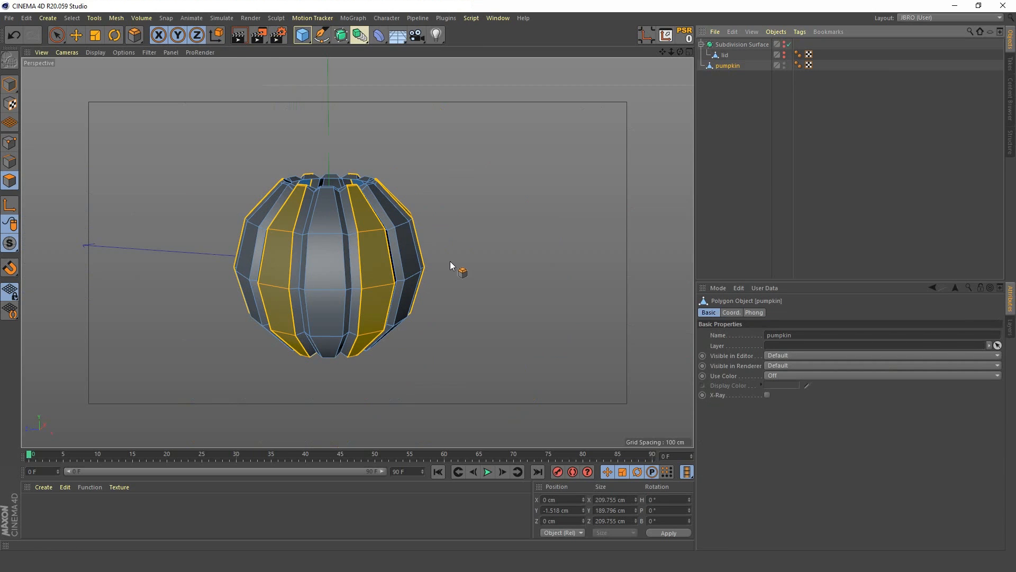
left_click(337, 34)
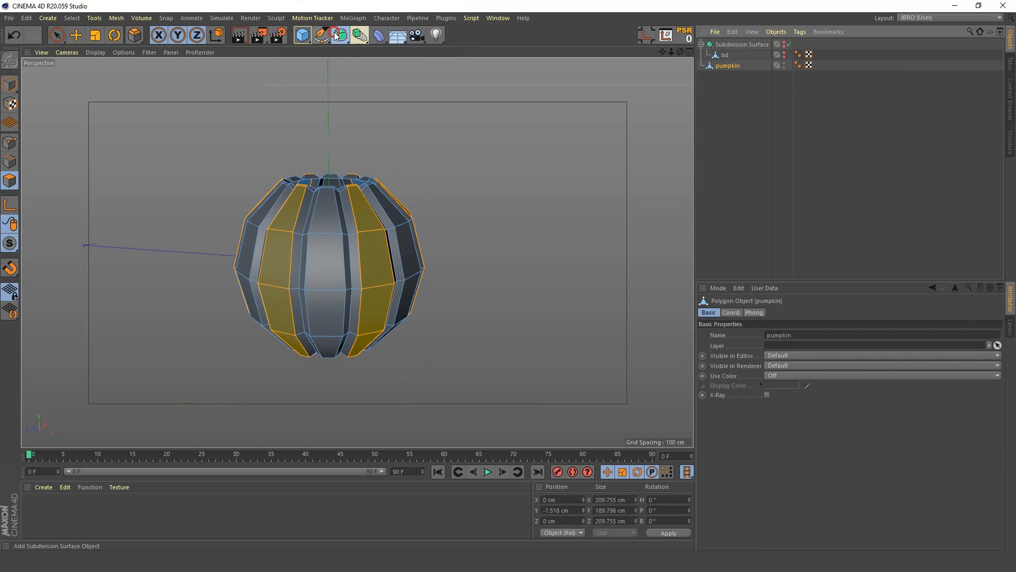
left_click(382, 47)
middle_click_drag(453, 197, 489, 161, "alt")
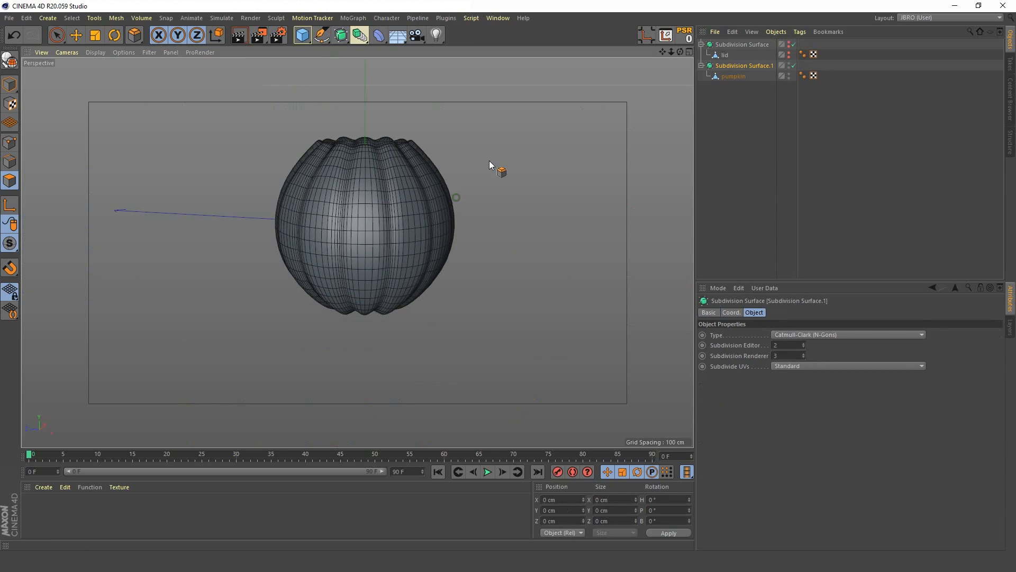
scroll(392, 203, "up", 3)
middle_click_drag(391, 203, 370, 233, "alt")
mouse_move(370, 233)
left_mouse_down("alt")
mouse_move(314, 256)
mouse_move(300, 220)
mouse_move(357, 205)
mouse_move(363, 236)
mouse_move(375, 220)
mouse_move(362, 245)
mouse_move(408, 221)
left_mouse_up("alt")
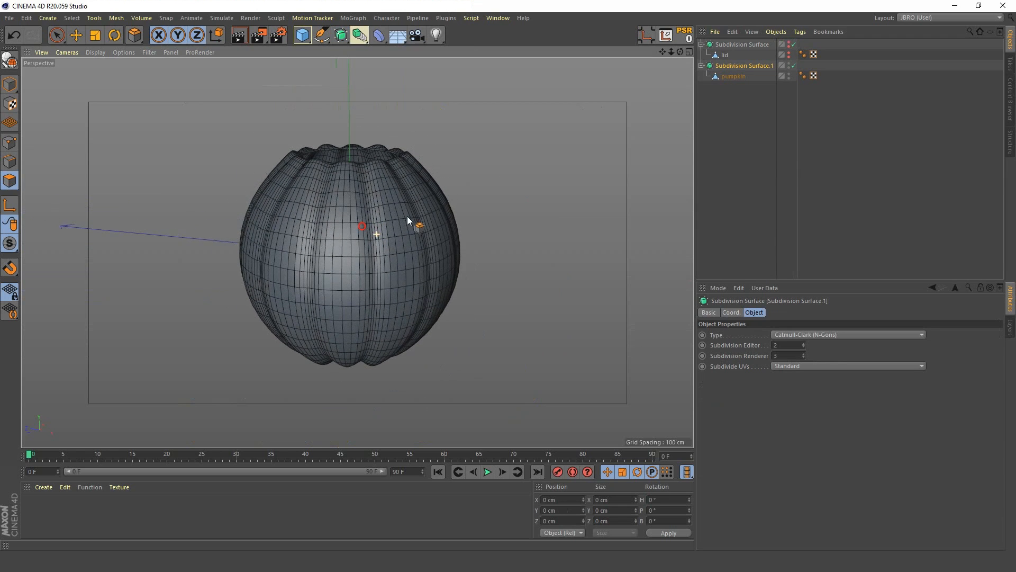
- Add a Bulge deformer as a child of the pumpkin object and fit it to its parent
left_click(735, 76)
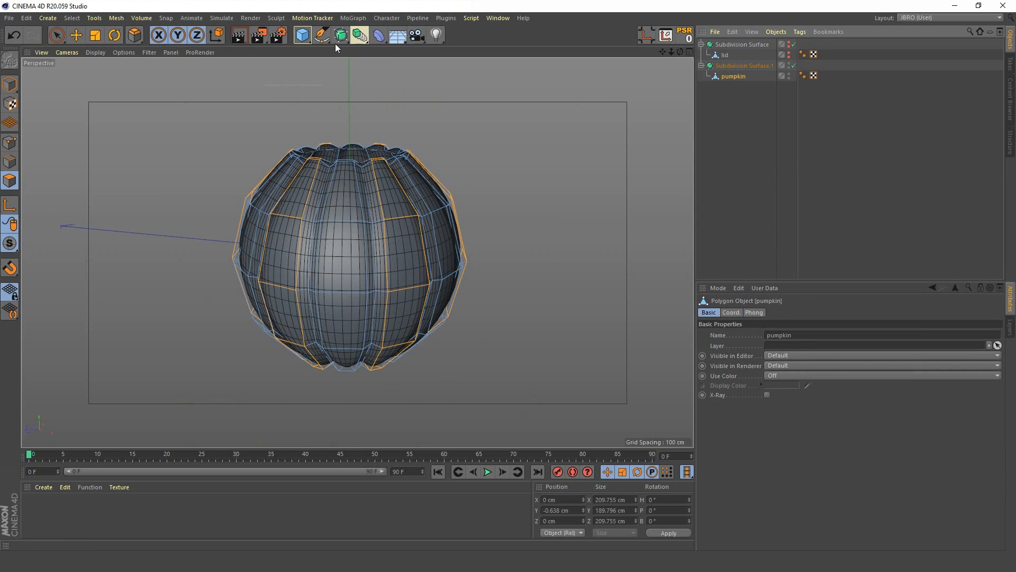
left_click(379, 35)
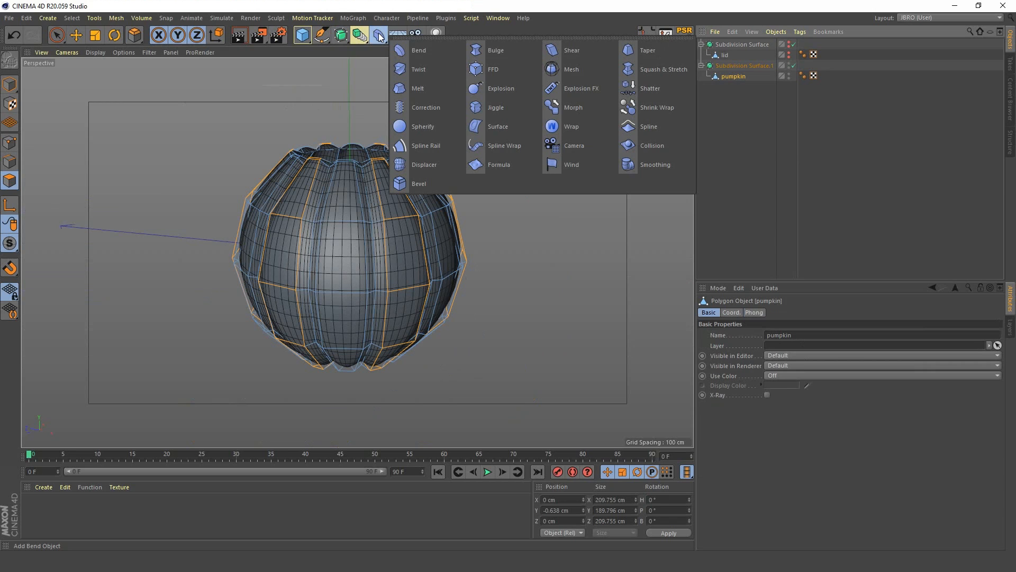
left_click(477, 49)
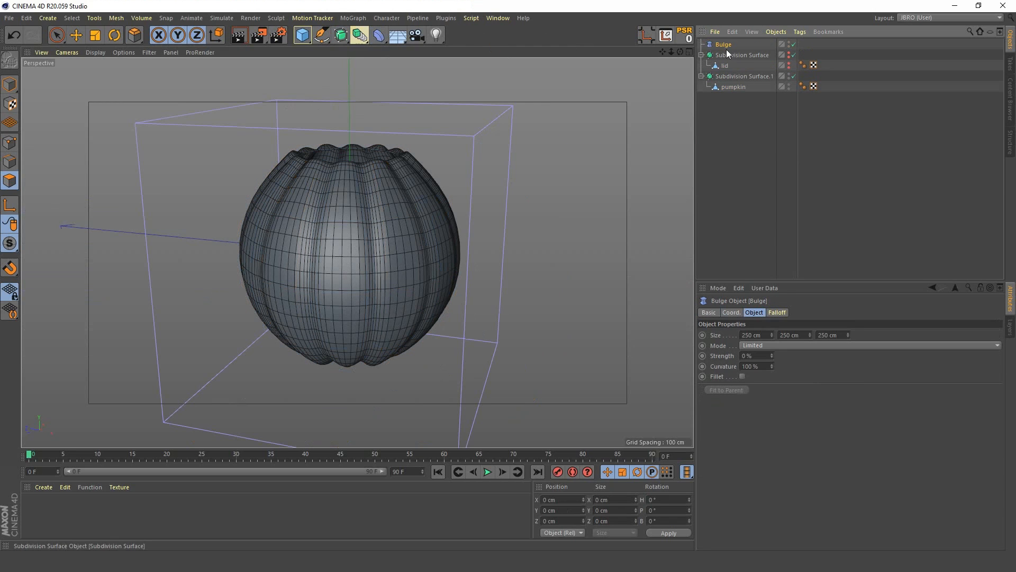
left_click_drag(726, 47, 732, 88)
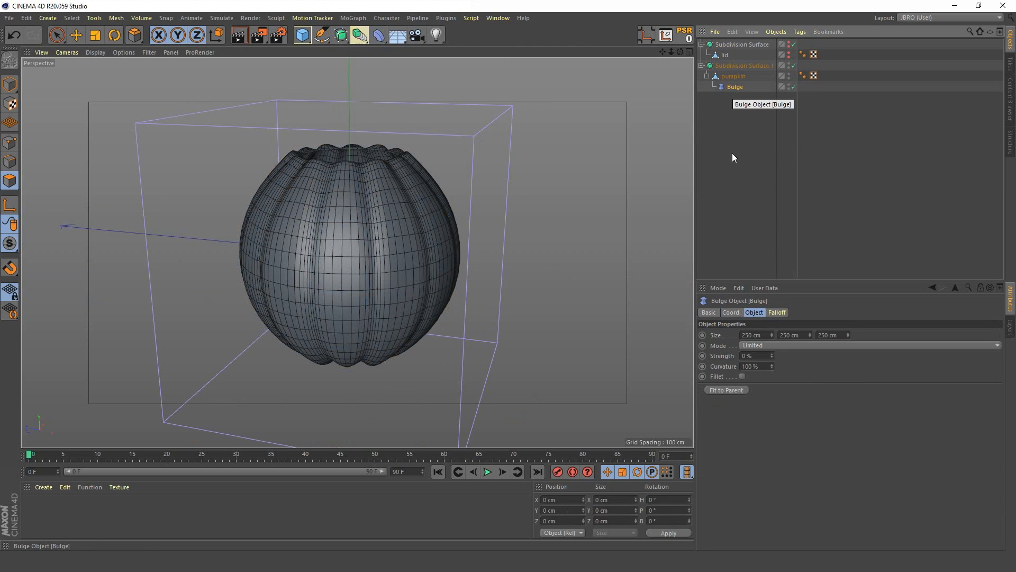
left_click(741, 390)
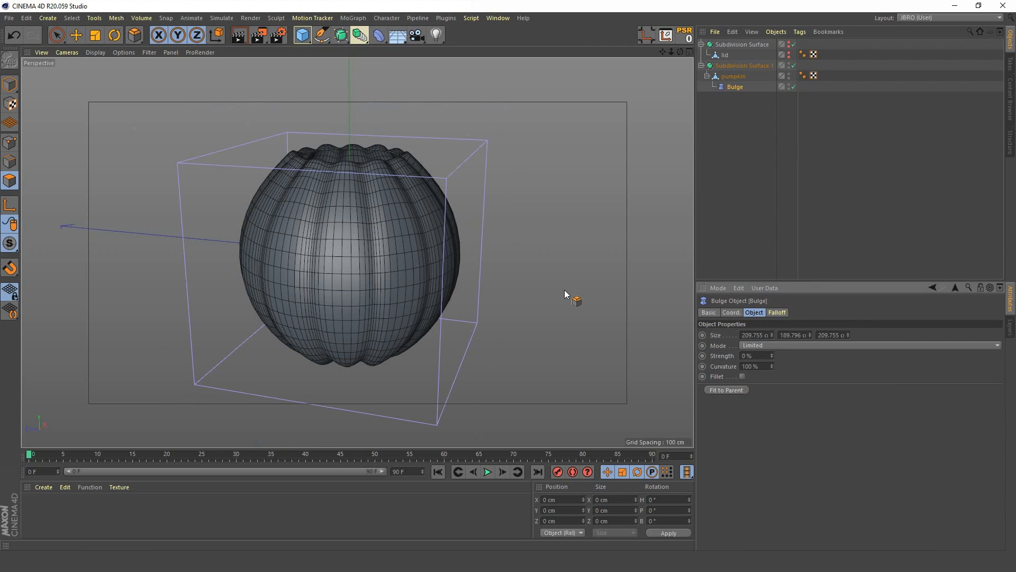
- Stretch the pumpkin's Bulge deformer to about 630 cm in Y, with strength 28% and curvature 178%
left_click_drag(773, 355, 775, 348)
left_click_drag(350, 253, 394, 278, "alt")
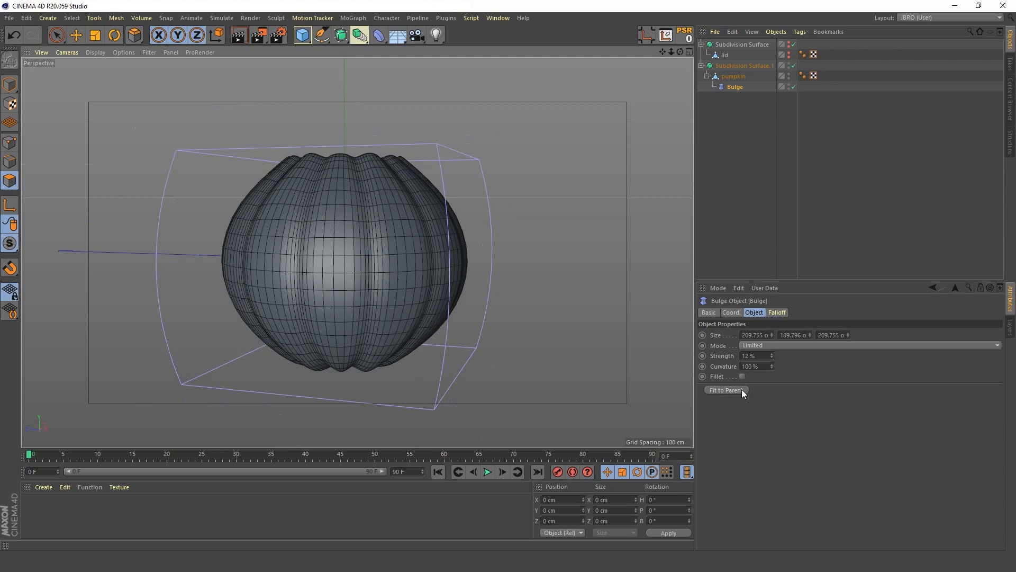
left_click_drag(811, 335, 811, 269)
left_click_drag(772, 357, 810, 244)
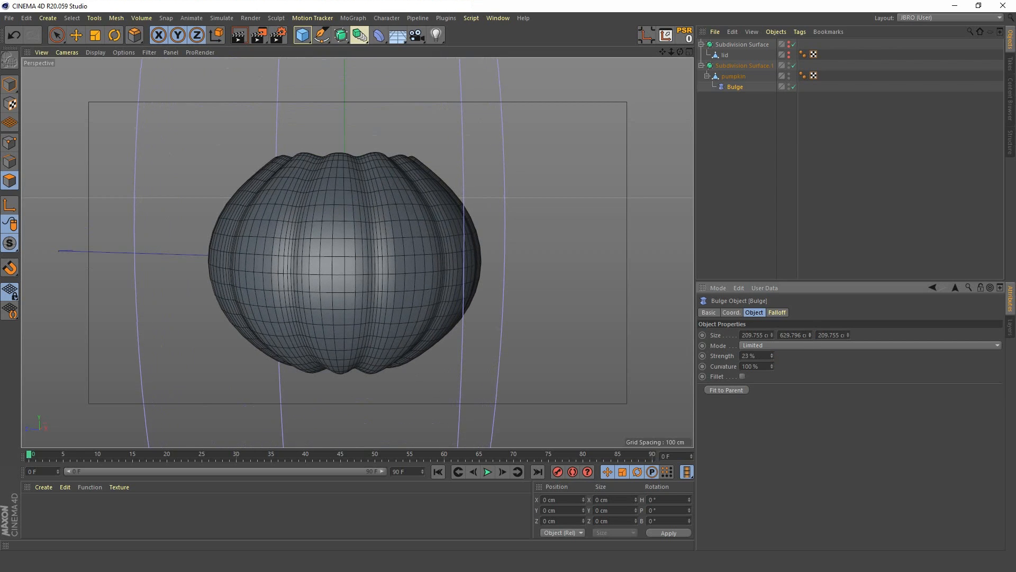
mouse_move(772, 365)
left_mouse_down()
mouse_move(772, 328)
mouse_move(772, 361)
left_mouse_up()
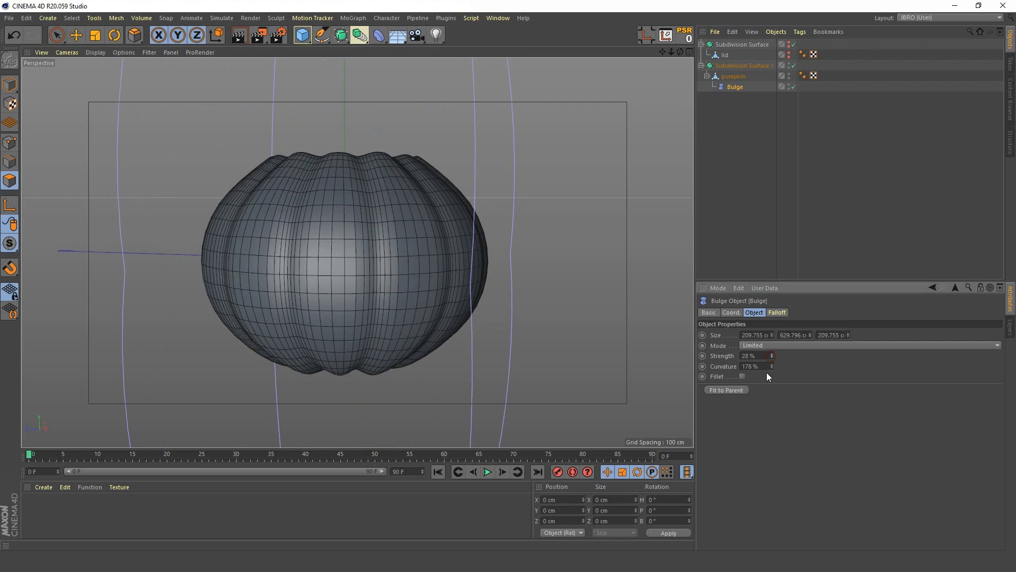
left_click(735, 208)
mouse_move(349, 300)
left_mouse_down("alt")
mouse_move(342, 316)
mouse_move(341, 284)
left_mouse_up("alt")
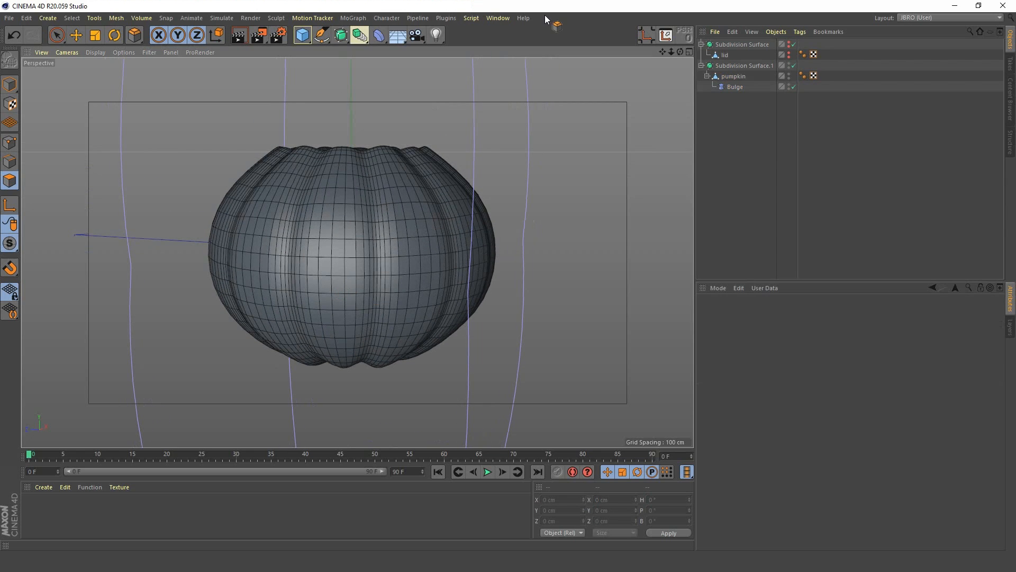
- Unhide the lid and copy the pumpkin's Bulge deformer under it as a child object
left_click(789, 52)
left_click_drag(366, 168, 368, 179, "alt")
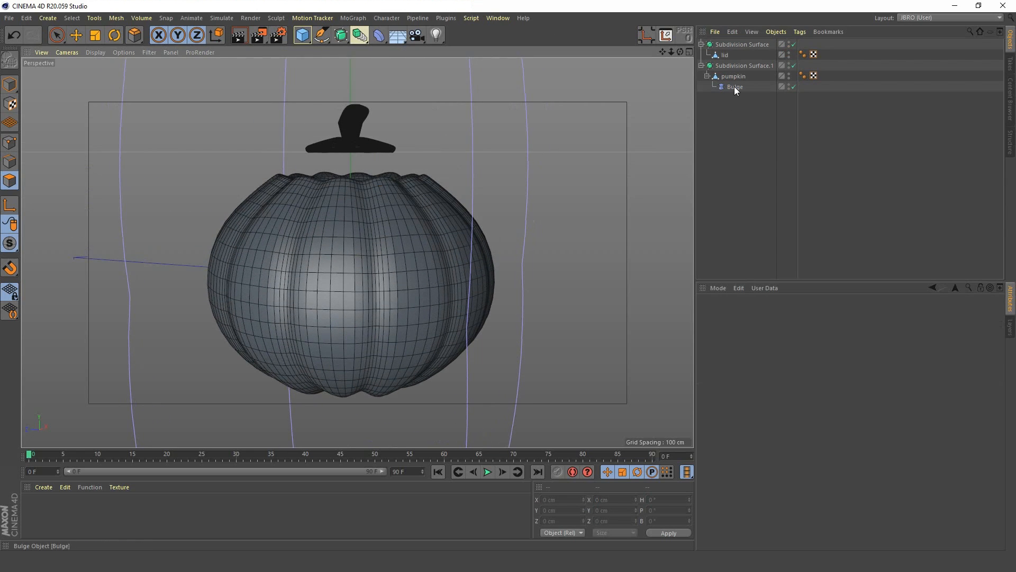
left_click(735, 87)
left_click_drag(735, 86, 737, 104, "ctrl")
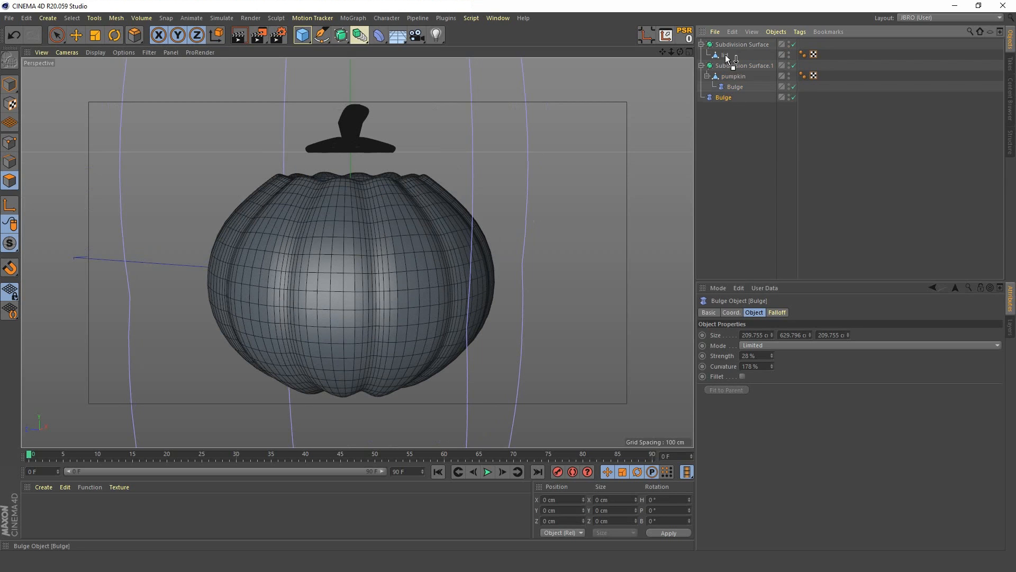
left_click_drag(727, 58, 725, 56)
left_click_drag(365, 169, 364, 180, "alt")
- Switch the perspective view to Gouraud Shading without wireframe lines
key("n")
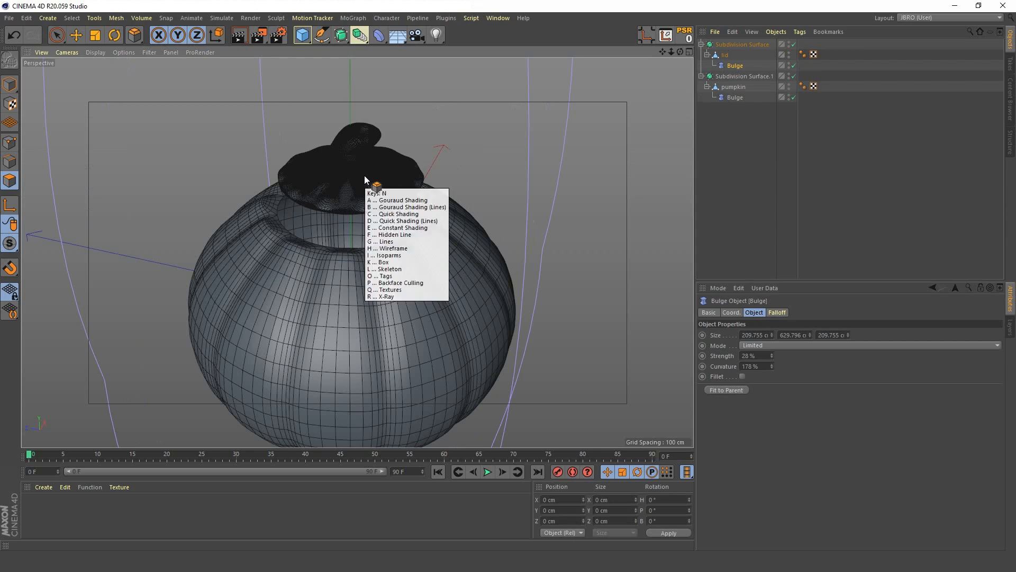
key("a")
mouse_move(358, 195)
left_mouse_down("alt")
mouse_move(341, 164)
mouse_move(277, 145)
mouse_move(422, 205)
mouse_move(395, 204)
left_mouse_up("alt")
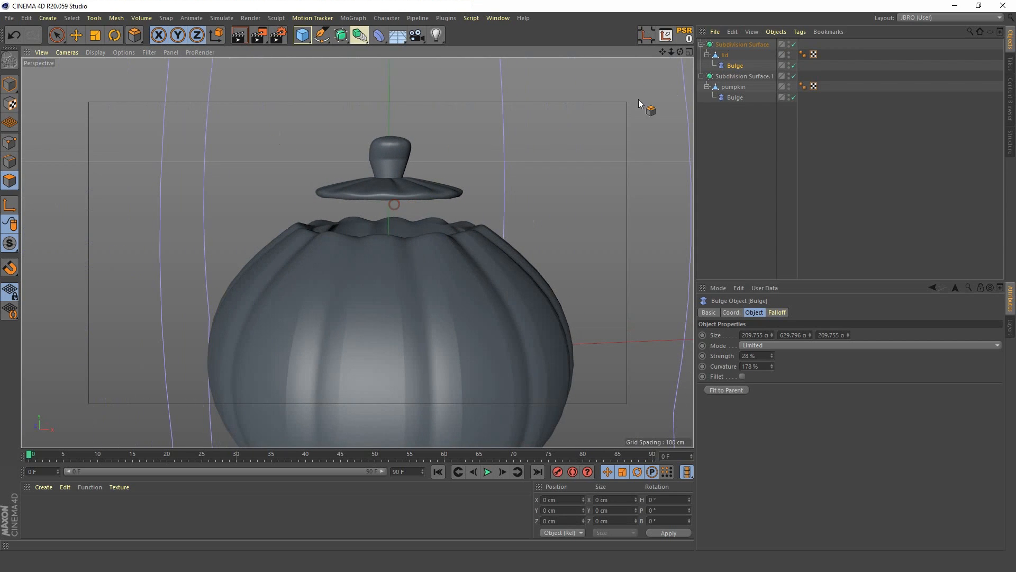
- Lower the lid with its Subdivision Surface to about Y 95.7 cm and scale it up to about 114 cm wide
left_click(732, 45)
left_click(76, 35)
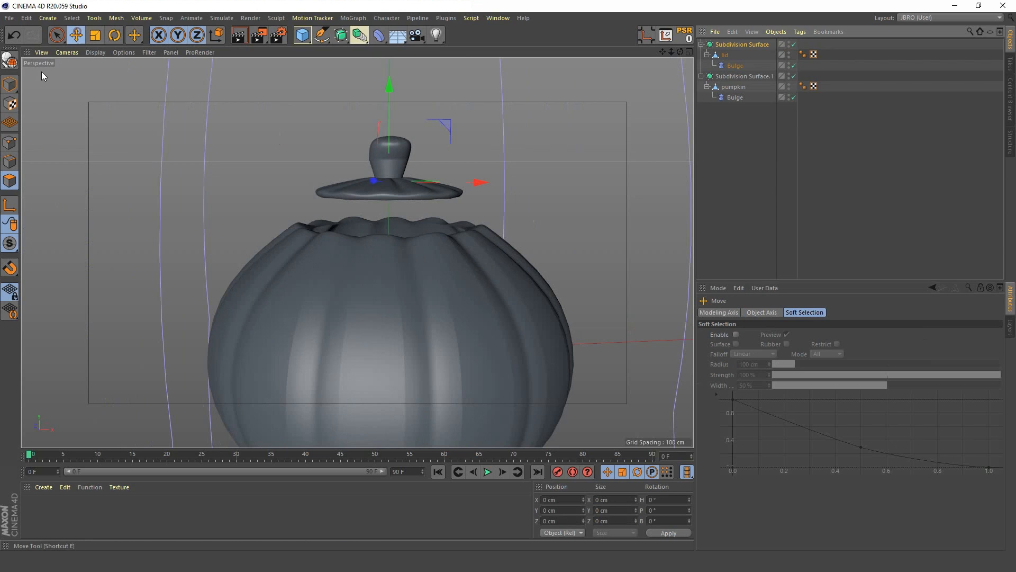
left_click_drag(393, 88, 378, 204)
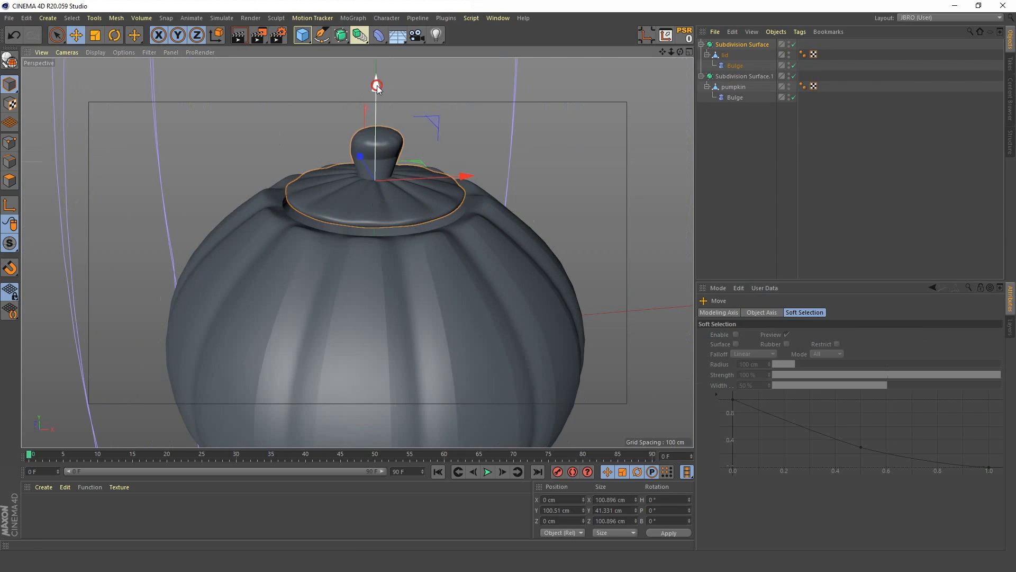
left_click_drag(375, 86, 375, 94)
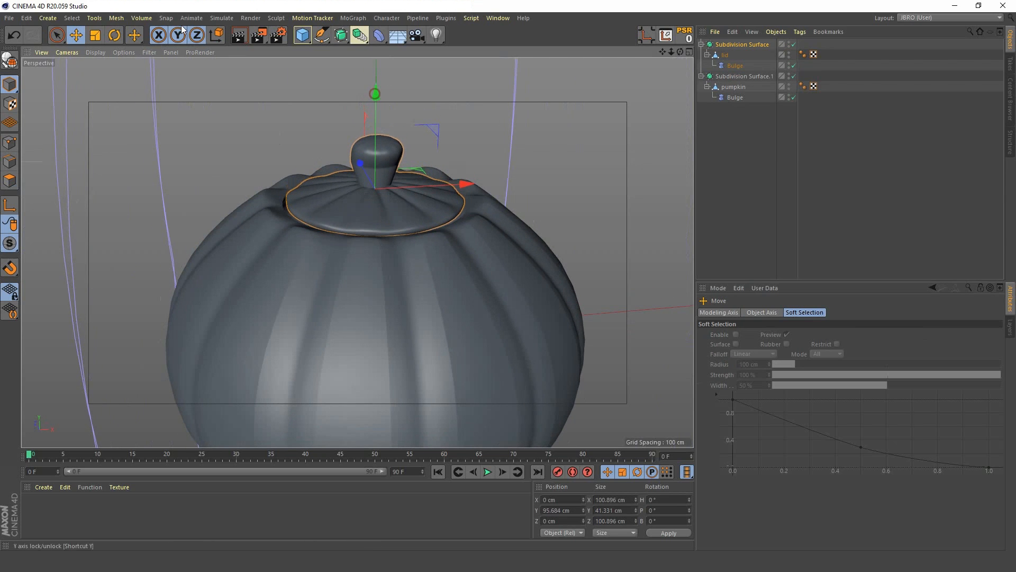
left_click(95, 35)
left_click_drag(190, 162, 220, 139)
key("e")
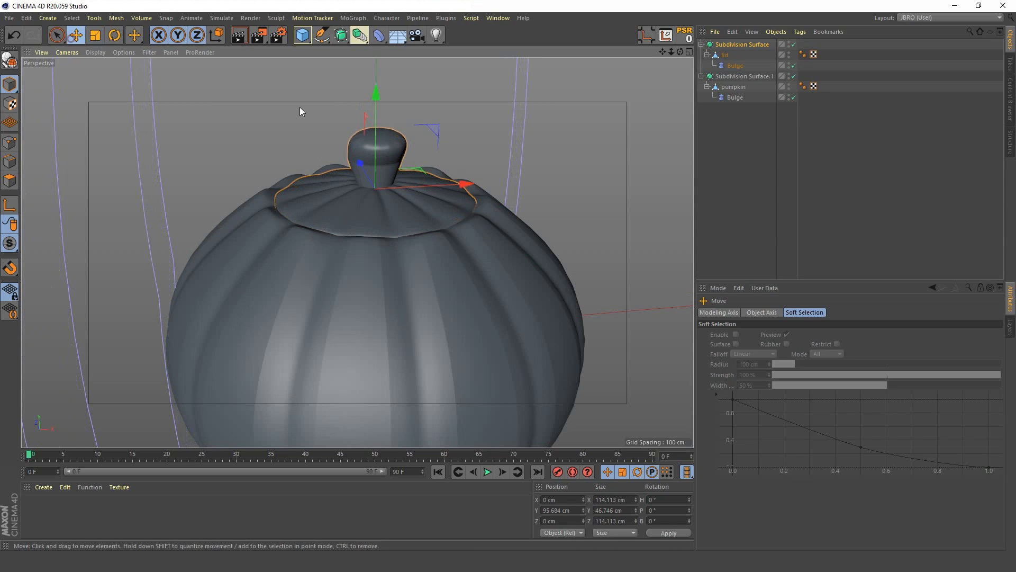
- Adjust the lid's height in the front view so it sits on the pumpkin's opening at about Y 99.4 cm
left_click_drag(372, 91, 370, 87)
middle_click(370, 86)
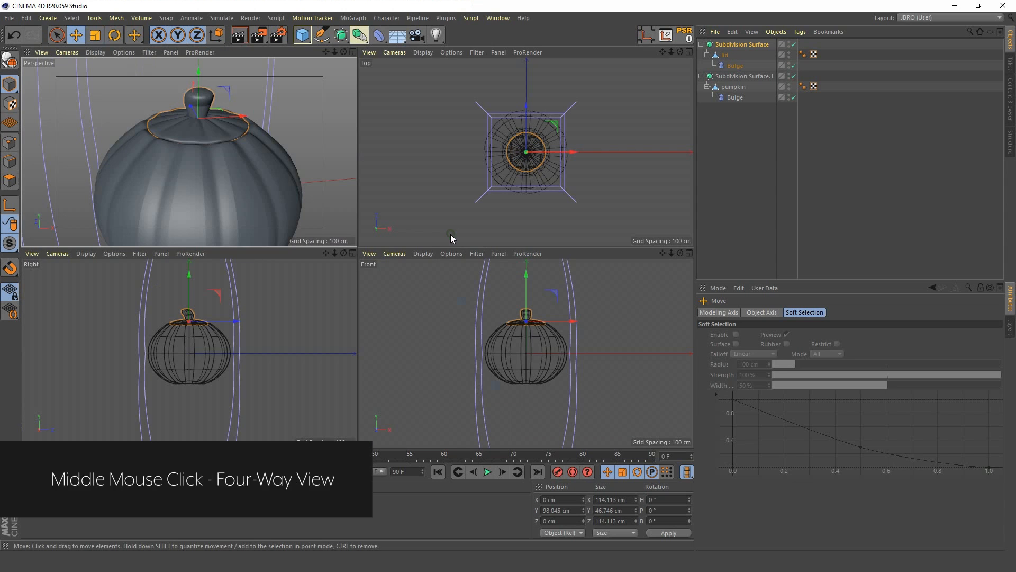
middle_click(379, 262)
scroll(408, 153, "up", 10)
scroll(399, 194, "up", 5)
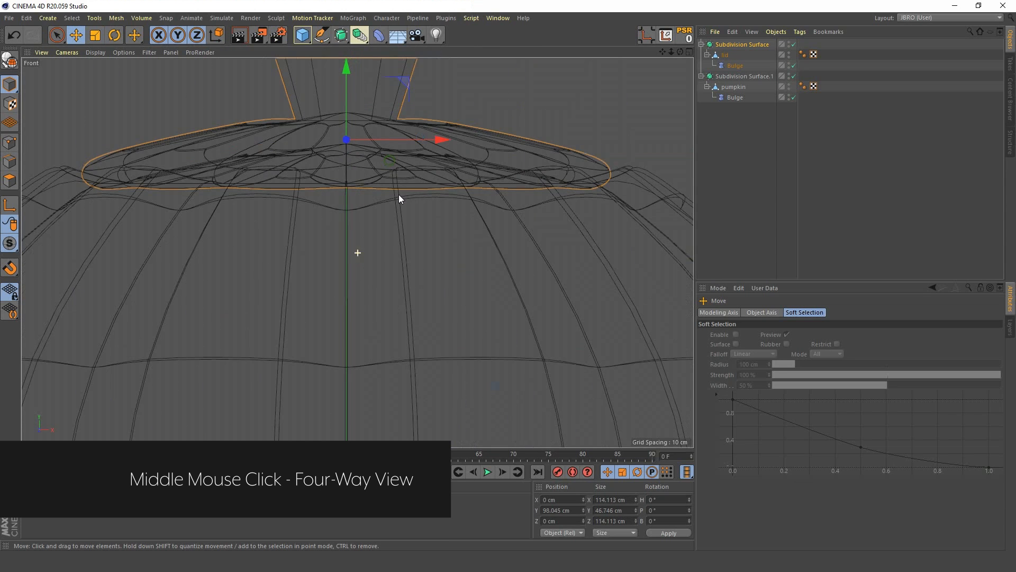
mouse_move(371, 128)
left_mouse_down()
mouse_move(368, 113)
mouse_move(364, 122)
left_mouse_up()
middle_click(389, 256)
middle_click(192, 148)
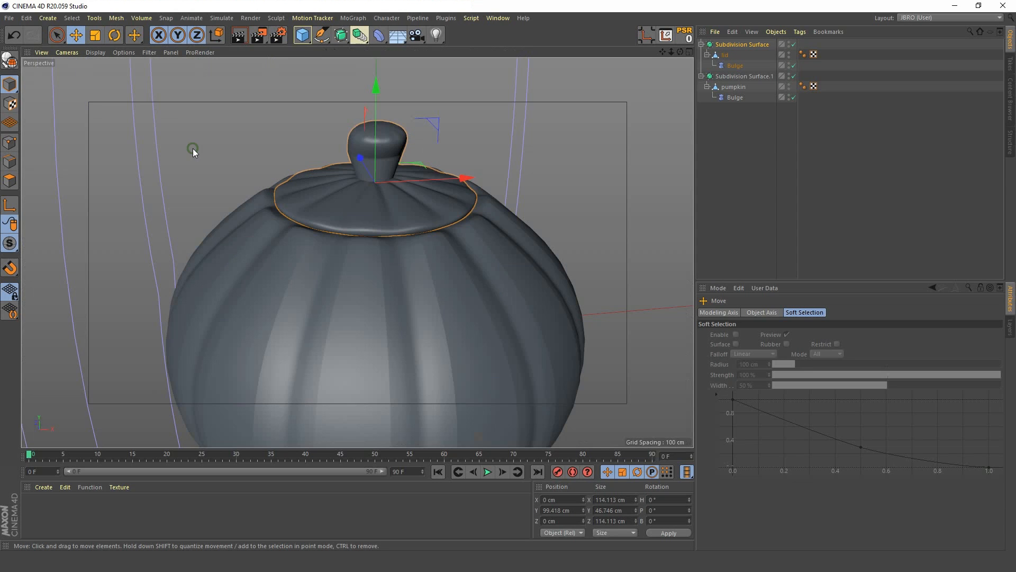
- Render a preview of the whole pumpkin with its lid in the perspective view
scroll(372, 259, "down", 4)
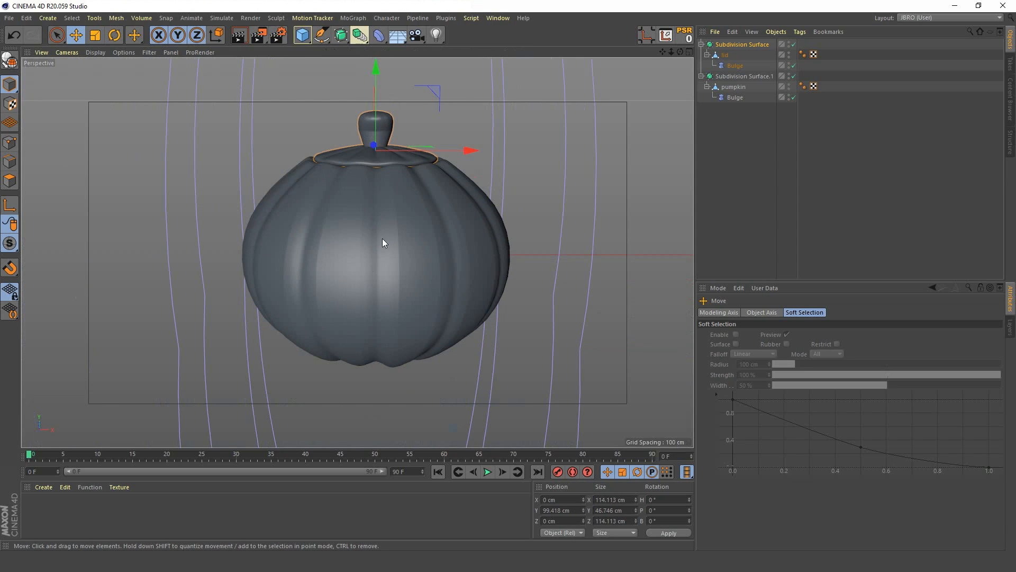
left_click(239, 35)
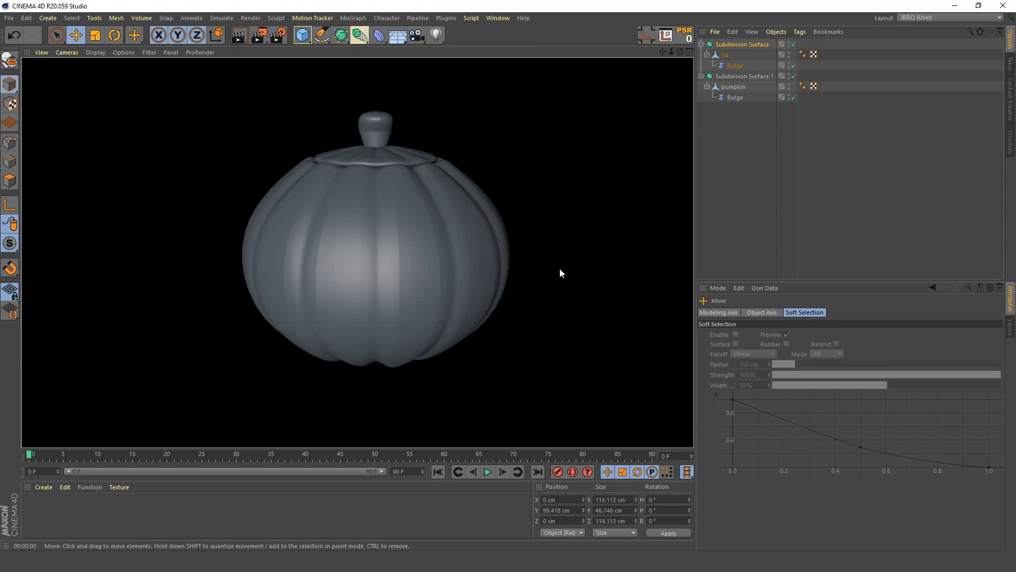
left_click(748, 136)
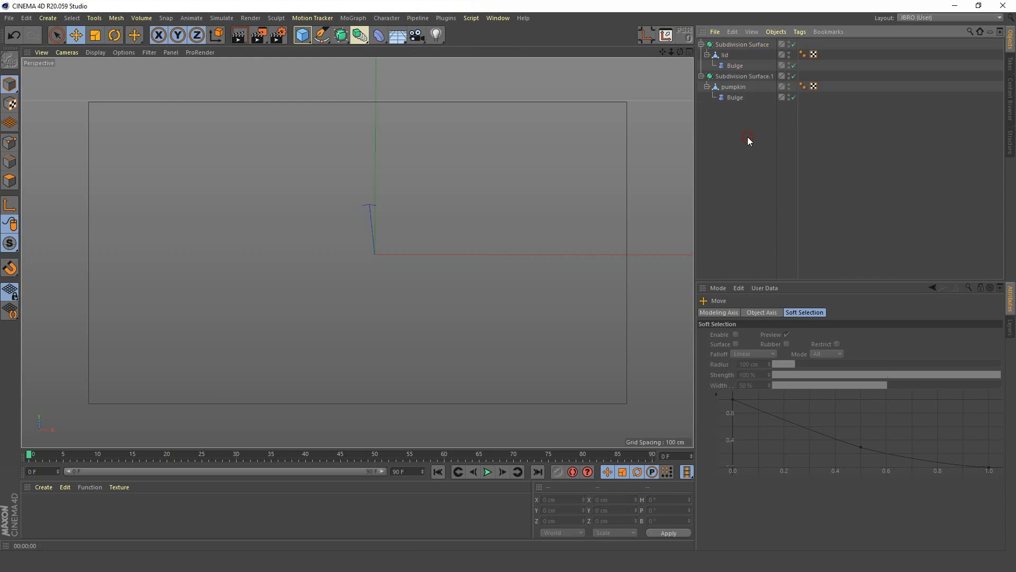
- Hide the lid, its Subdivision Surface and both Bulge deformers, keeping only the pumpkin body visible
left_click(790, 44)
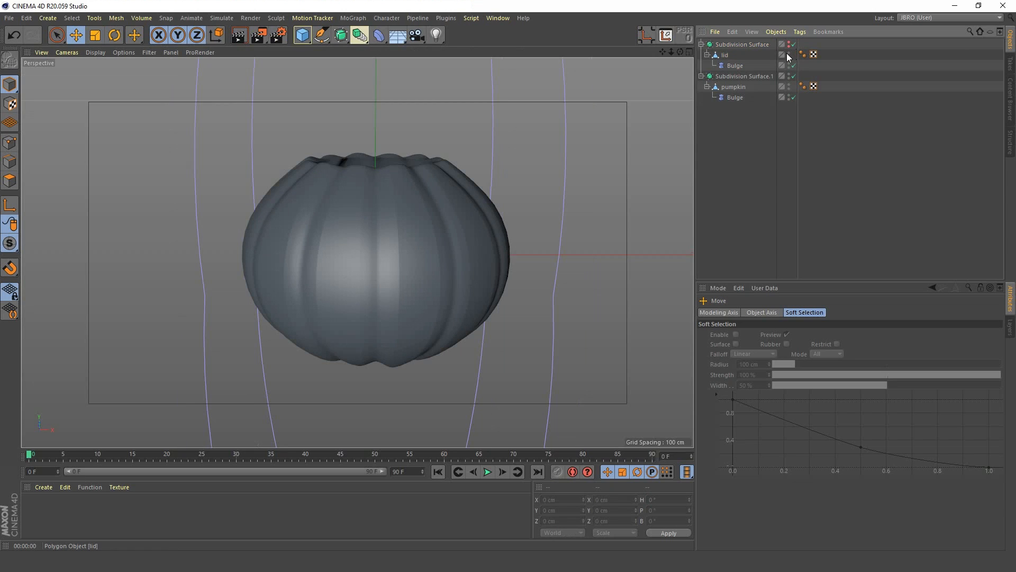
left_click(790, 55)
left_click(790, 63)
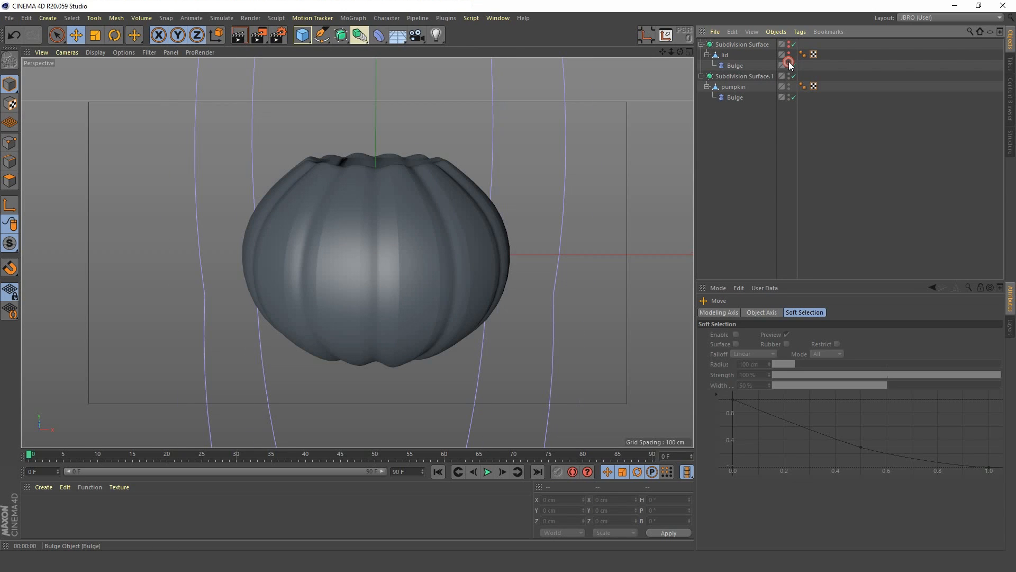
left_click(789, 95)
left_click_drag(396, 245, 364, 182, "alt")
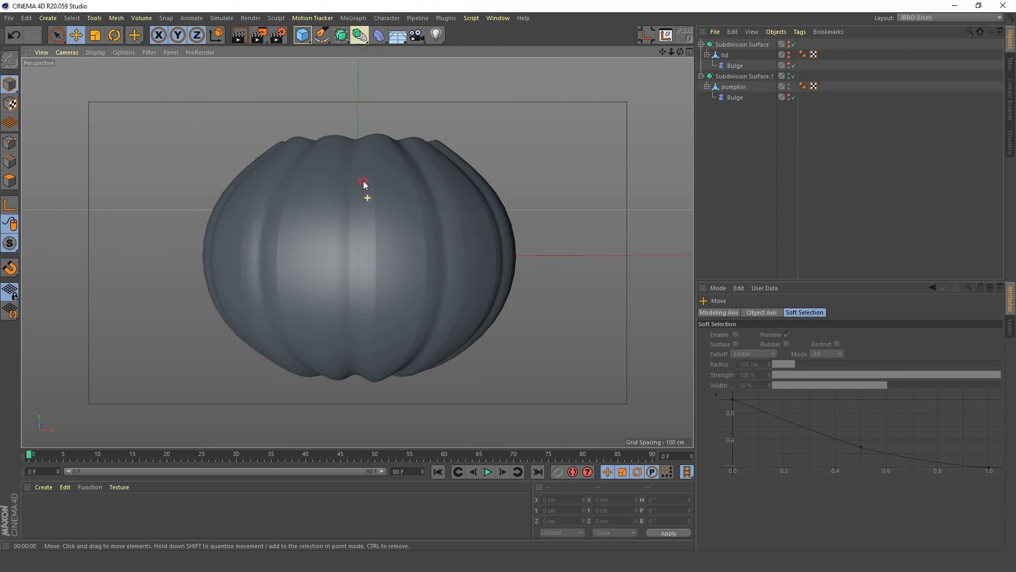
- Set the pumpkin's Subdivision Surface to 4 editor subdivisions and render a preview of the view
left_click(240, 36)
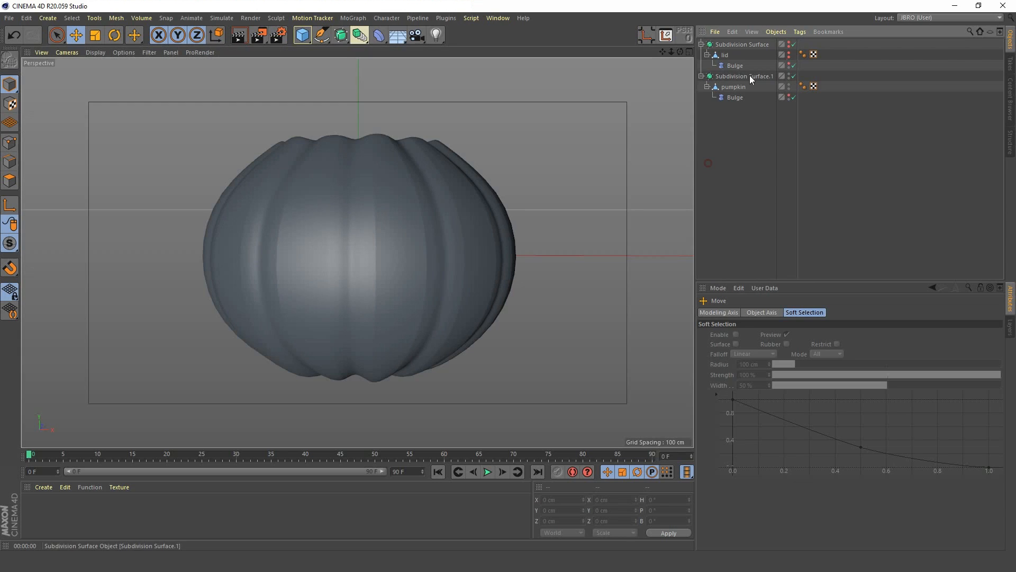
left_click(748, 75)
left_click(803, 344)
left_click(804, 343)
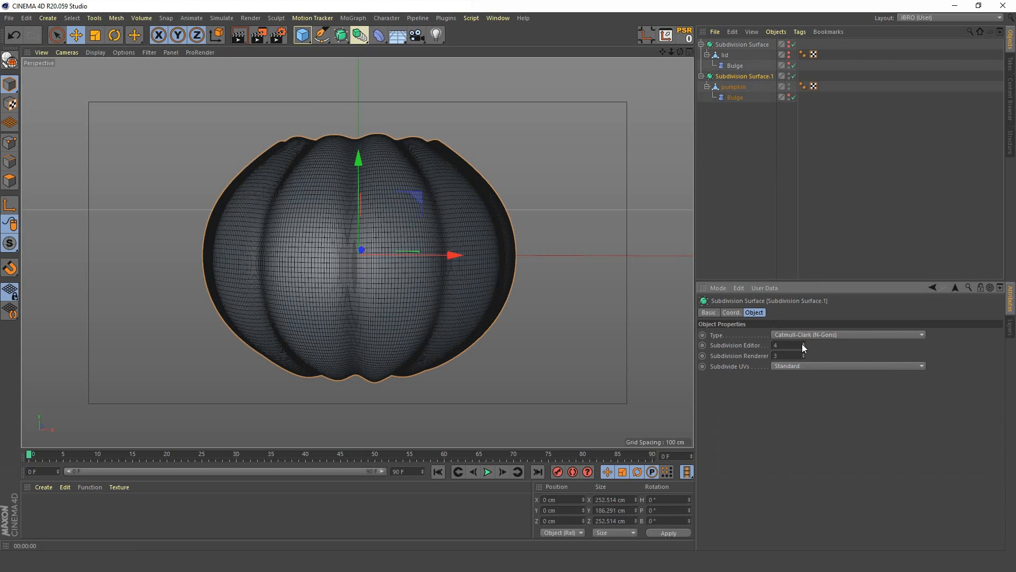
left_click(239, 35)
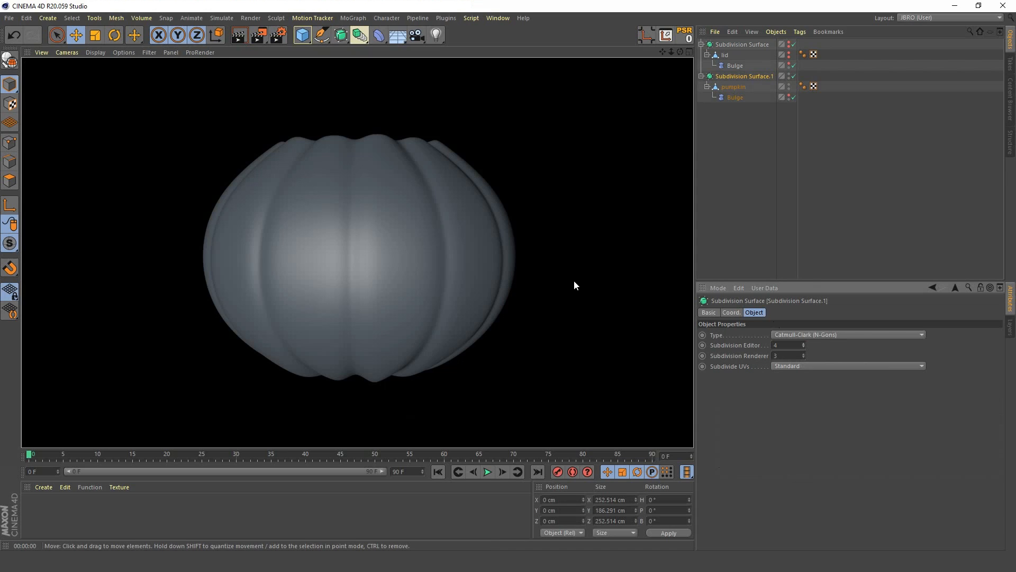
left_click(721, 161)
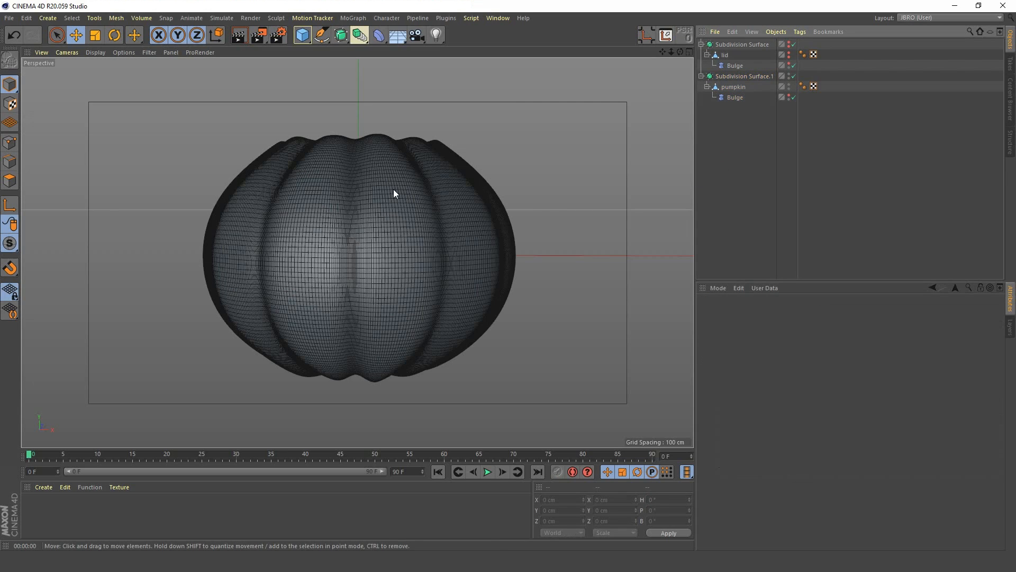
- Set the curvature of the pumpkin's Bulge deformer to 134%
left_click_drag(386, 192, 402, 207, "alt")
left_click(734, 97)
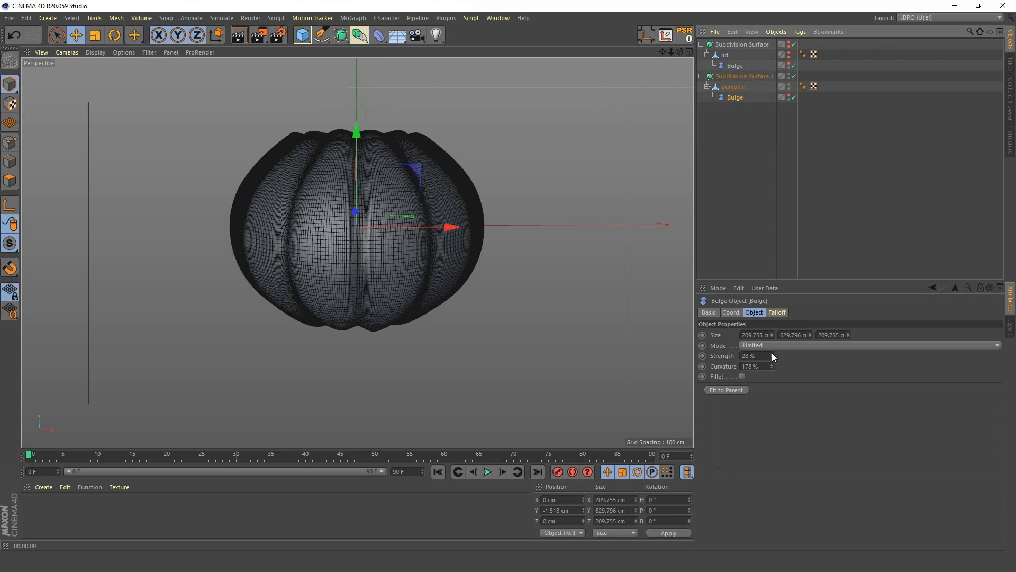
left_click_drag(773, 367, 745, 367)
left_click_drag(419, 210, 412, 195, "alt")
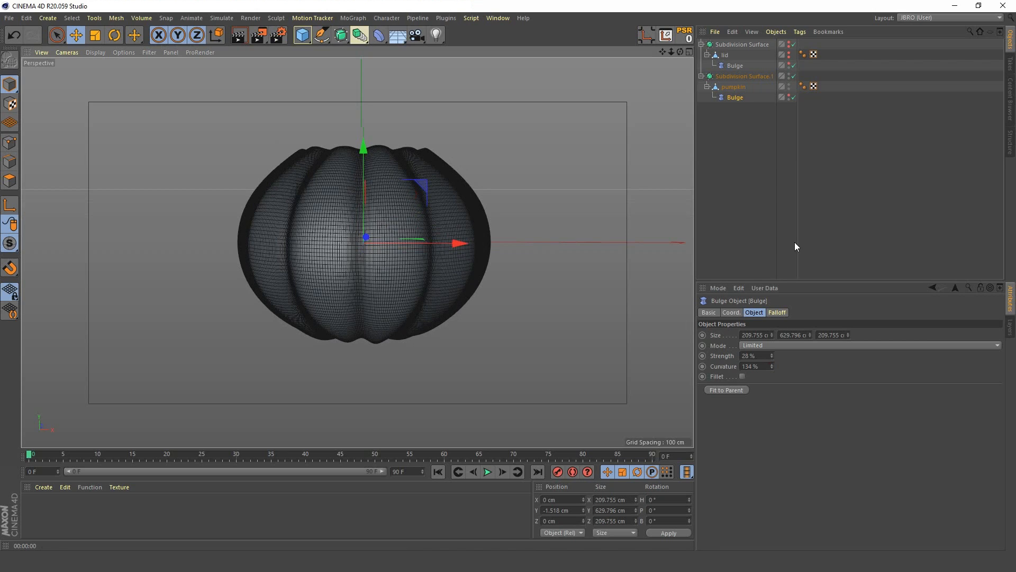
left_click(738, 211)
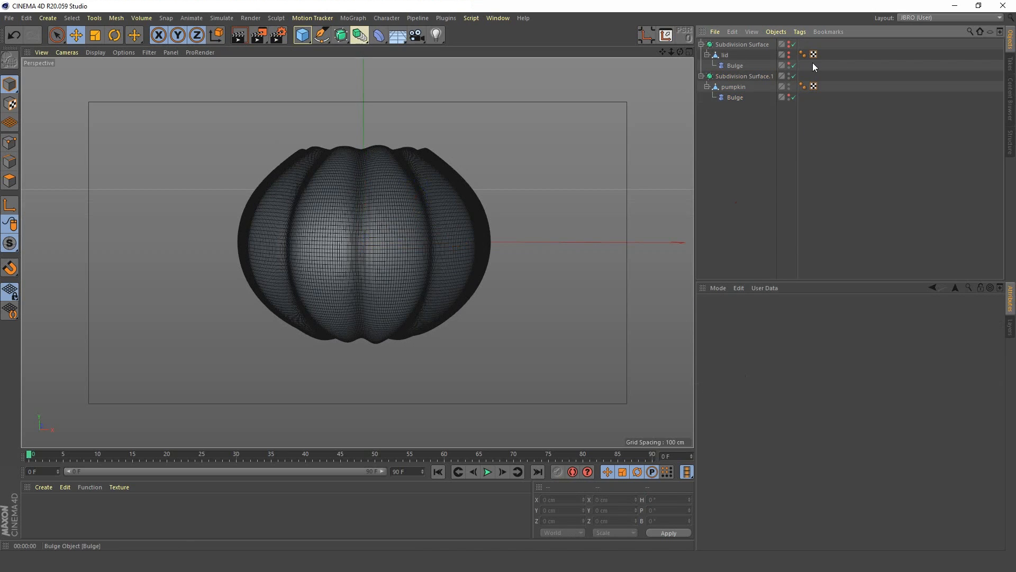
- Set the editor subdivision of the pumpkin's Subdivision Surface to 3 and clear the object selection
left_click(762, 74)
left_click(803, 347)
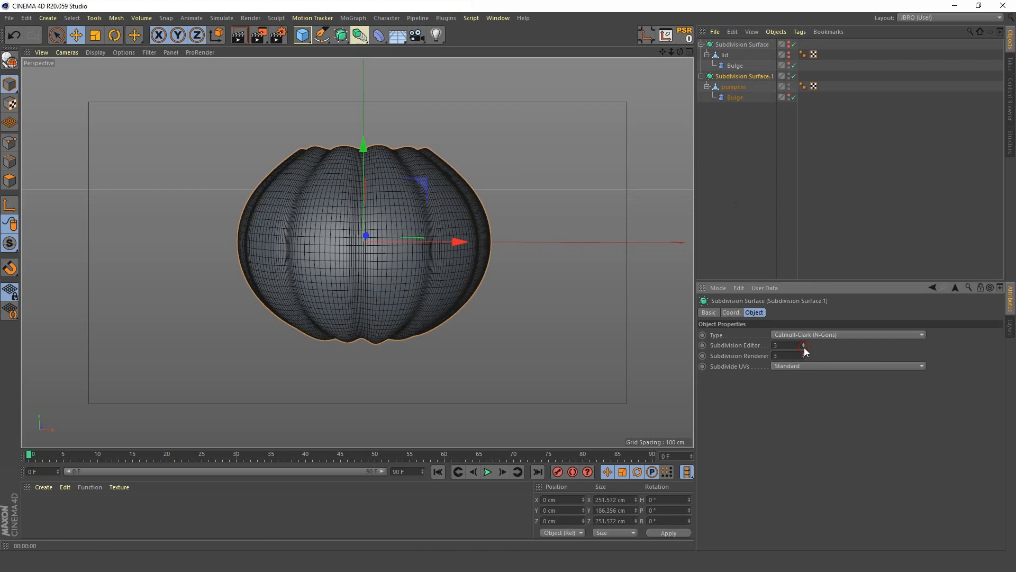
left_click(751, 173)
scroll(417, 244, "up", 4)
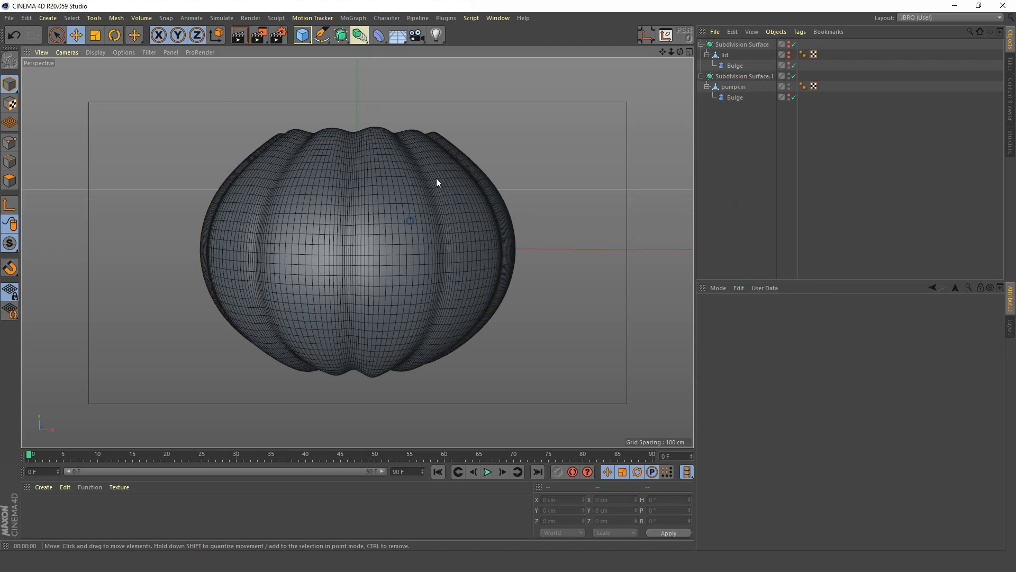
- Disable the pumpkin's Subdivision Surface and box-select the front half of the pumpkin's polygons in the top view
middle_click_drag(397, 227, 397, 222, "alt")
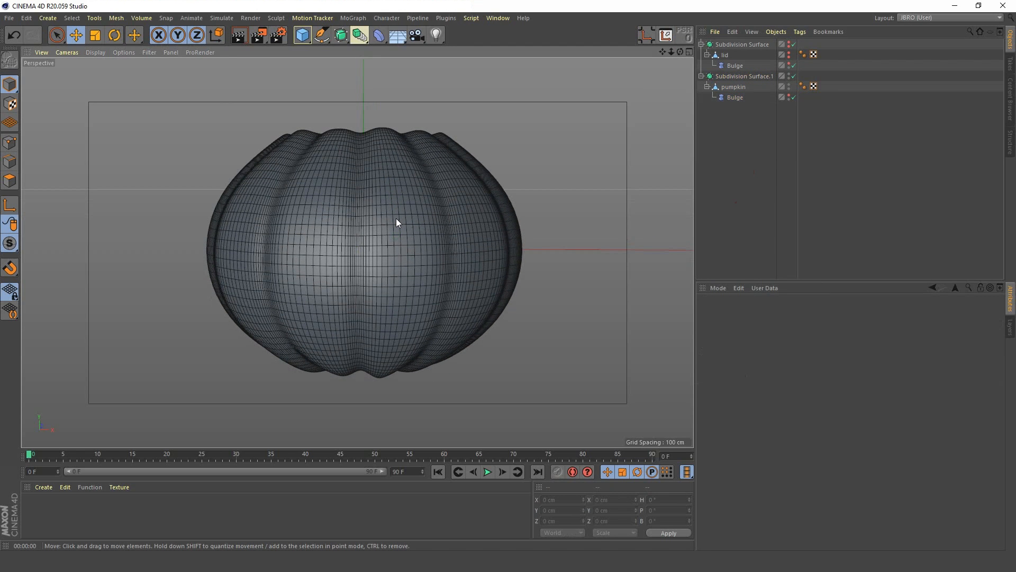
middle_click(394, 224)
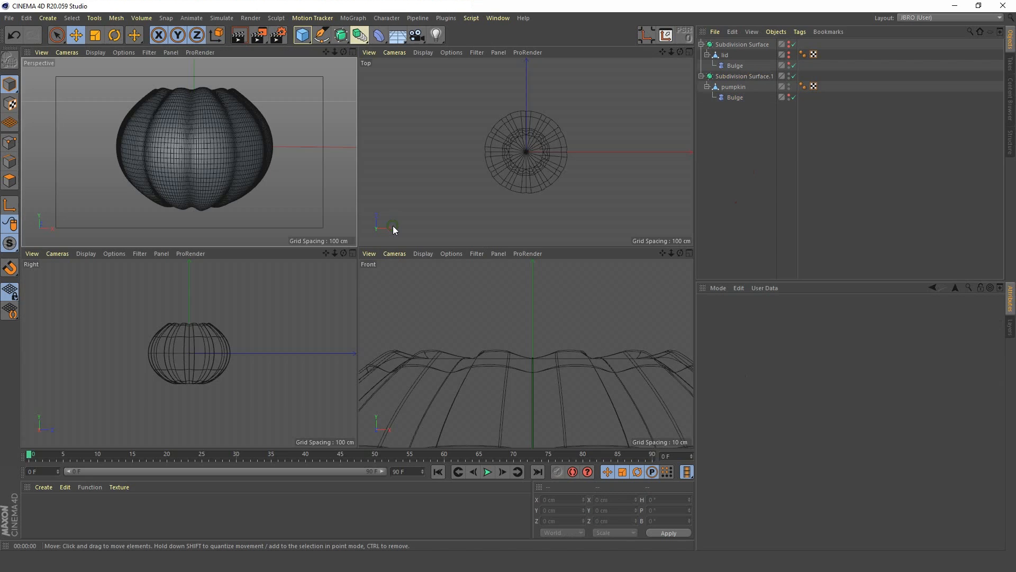
left_click(794, 76)
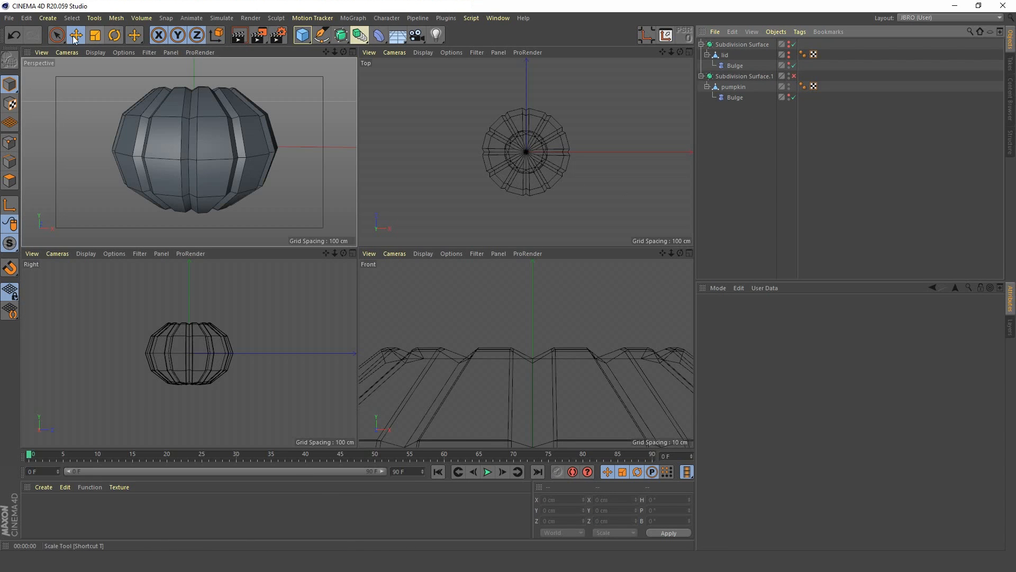
left_click_drag(57, 38, 101, 60)
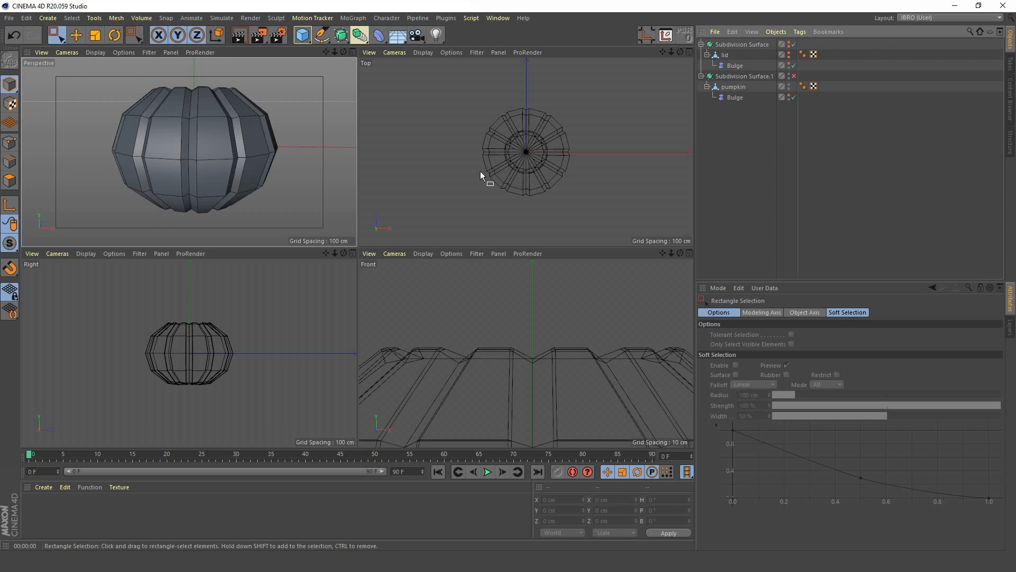
left_click(9, 181)
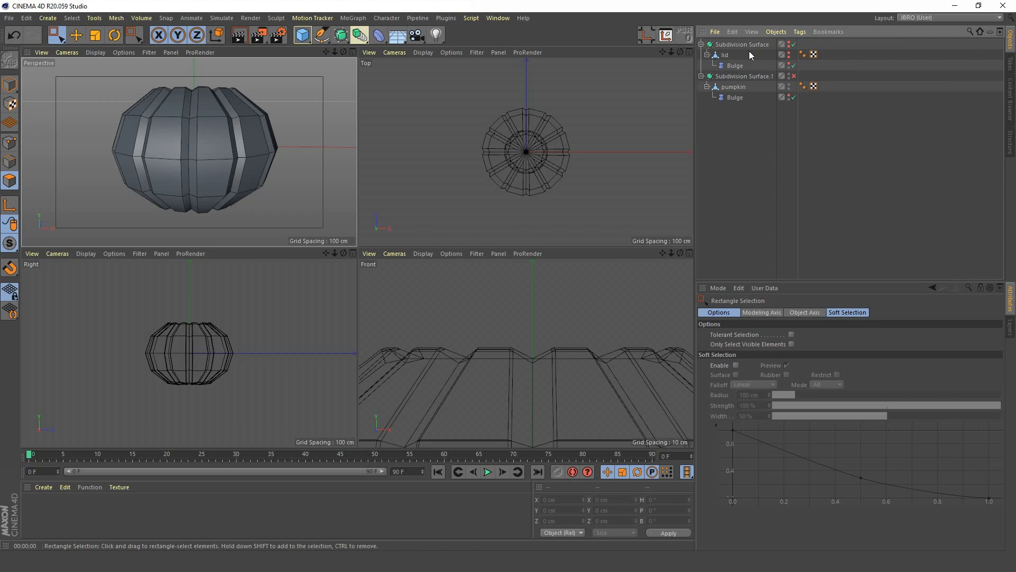
left_click(733, 86)
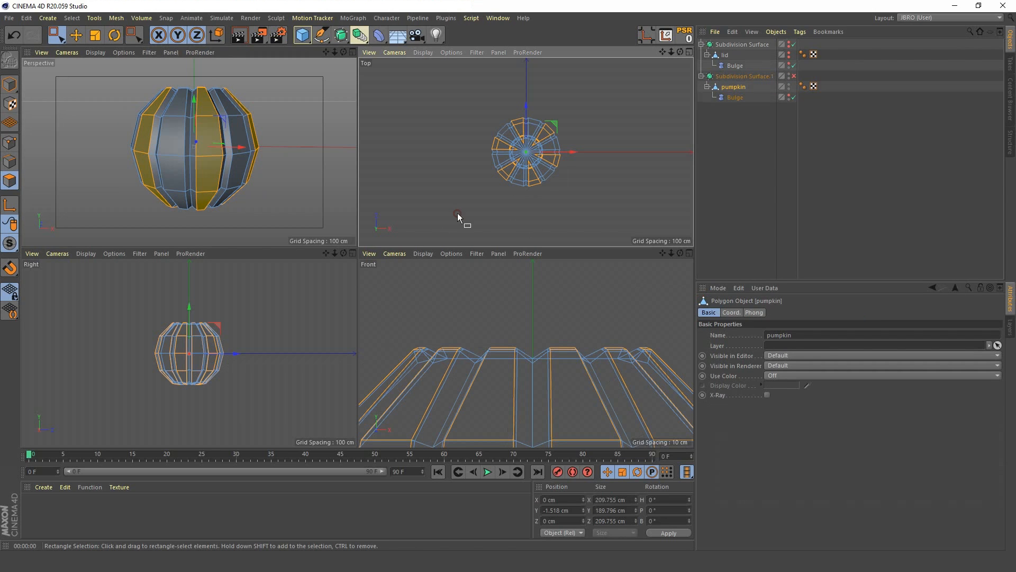
left_click_drag(457, 224, 596, 152)
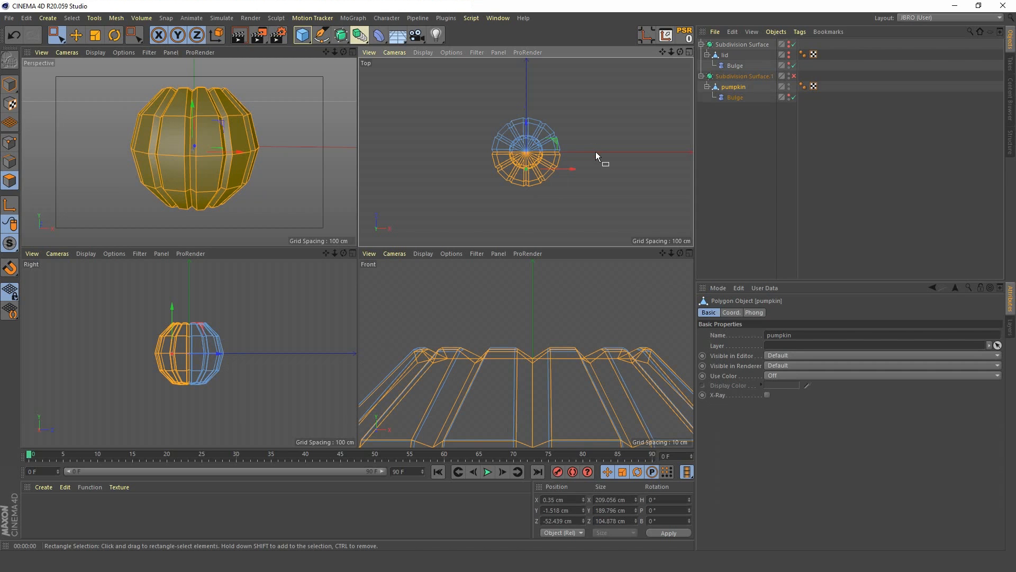
middle_click(307, 169)
left_click_drag(307, 169, 367, 218, "alt")
middle_click(367, 217)
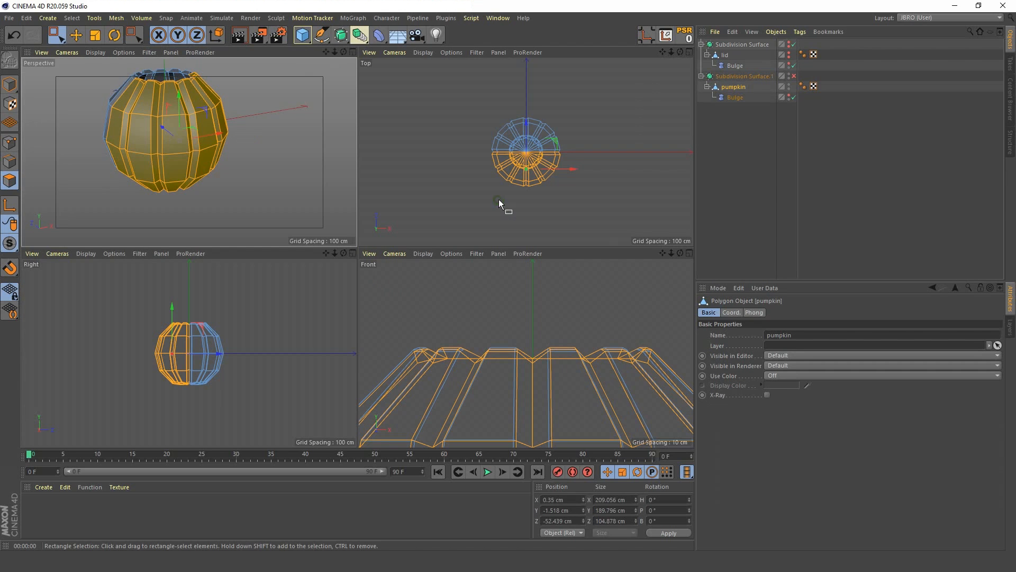
- Set up Line Cut in the front view with Restrict To Selection enabled, and show the viewport grid
middle_click(531, 308)
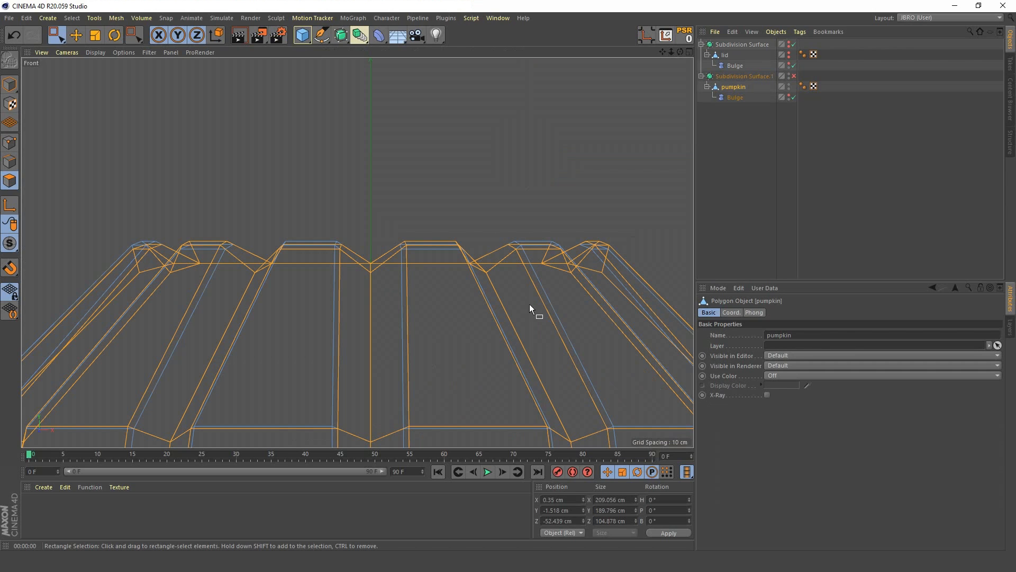
key("h")
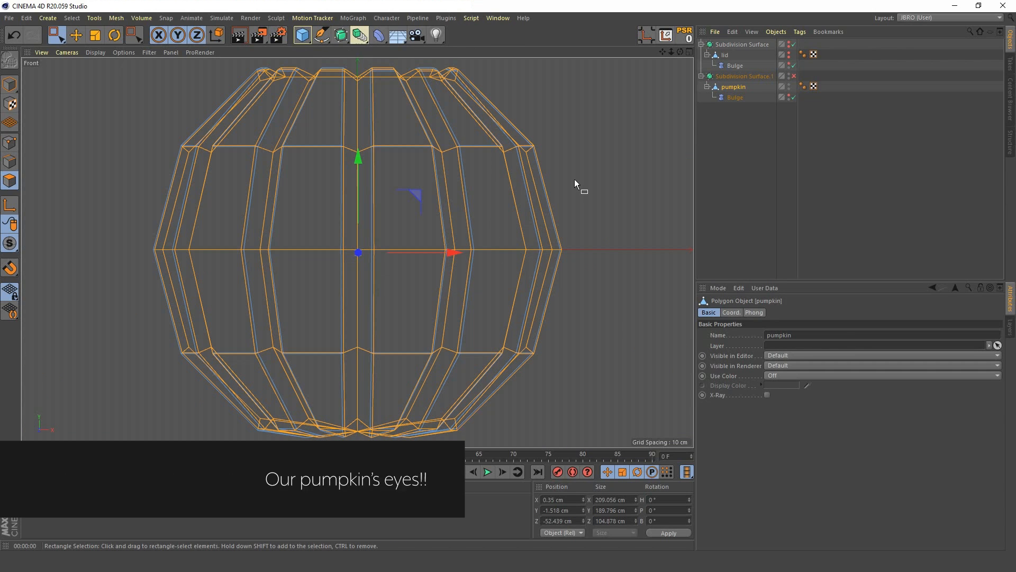
key("k")
key("k")
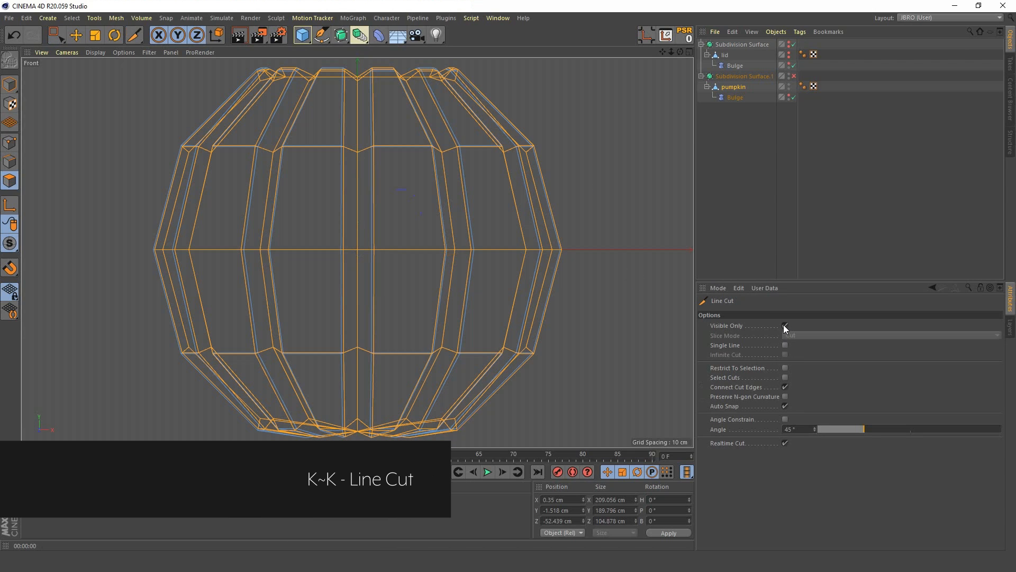
left_click(785, 369)
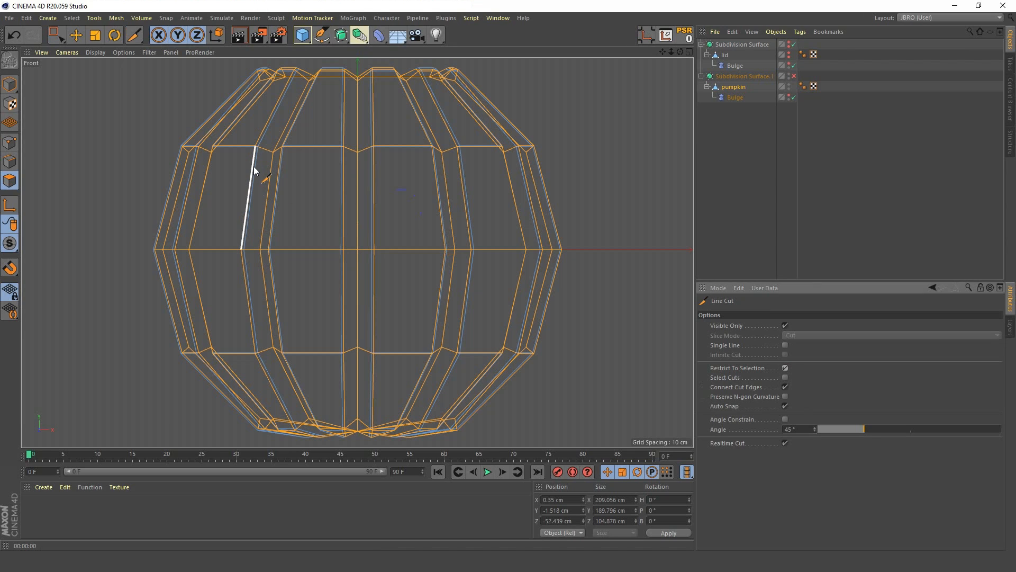
left_click(147, 53)
left_click(165, 205)
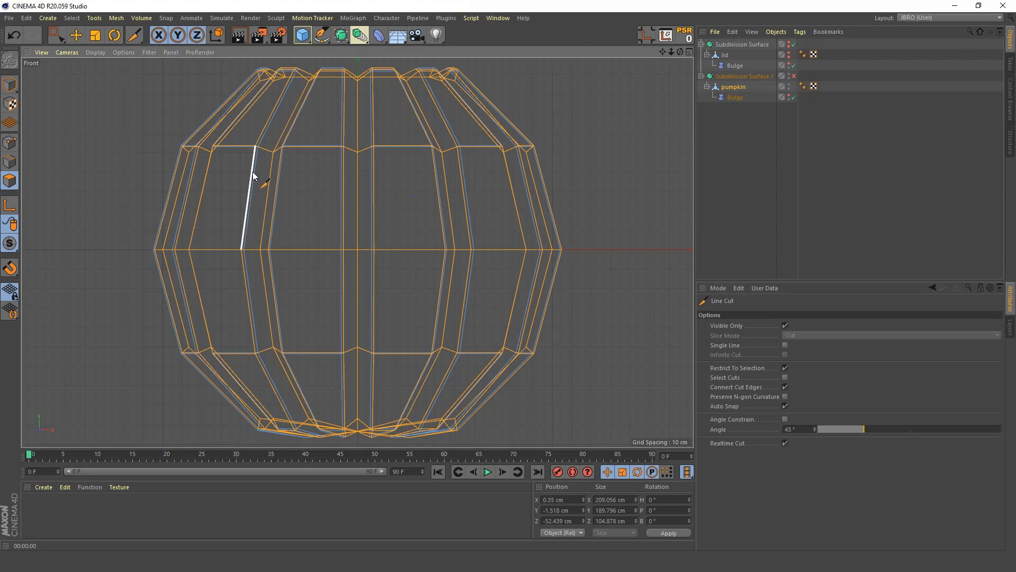
- Cut a closed, slanted five-point eye outline into the pumpkin's front, left of the centre rib and above the horizontal midline
left_click(252, 171)
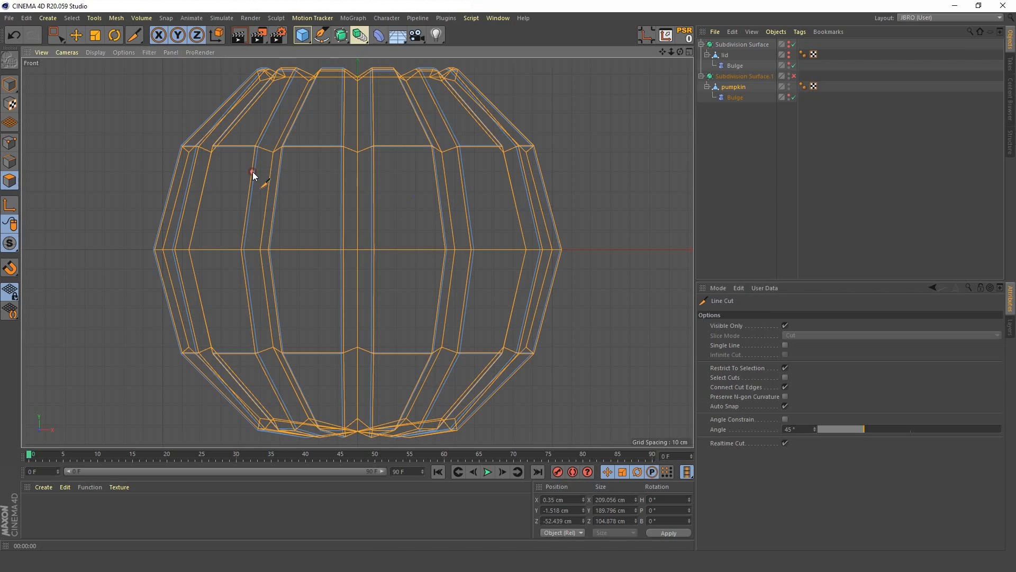
left_click(344, 211)
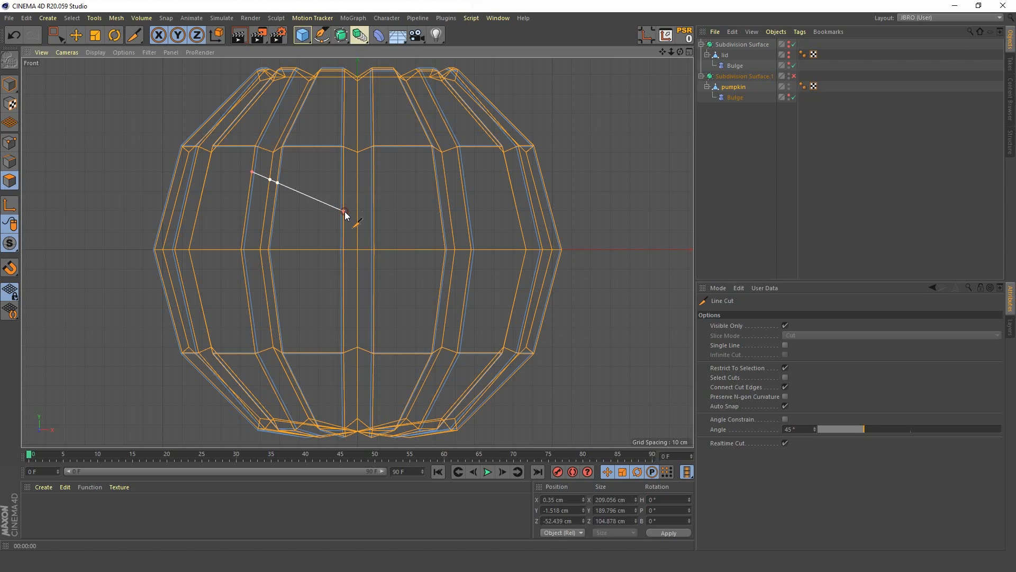
left_click(322, 230)
left_click(282, 252)
left_click(248, 191)
left_click(252, 173)
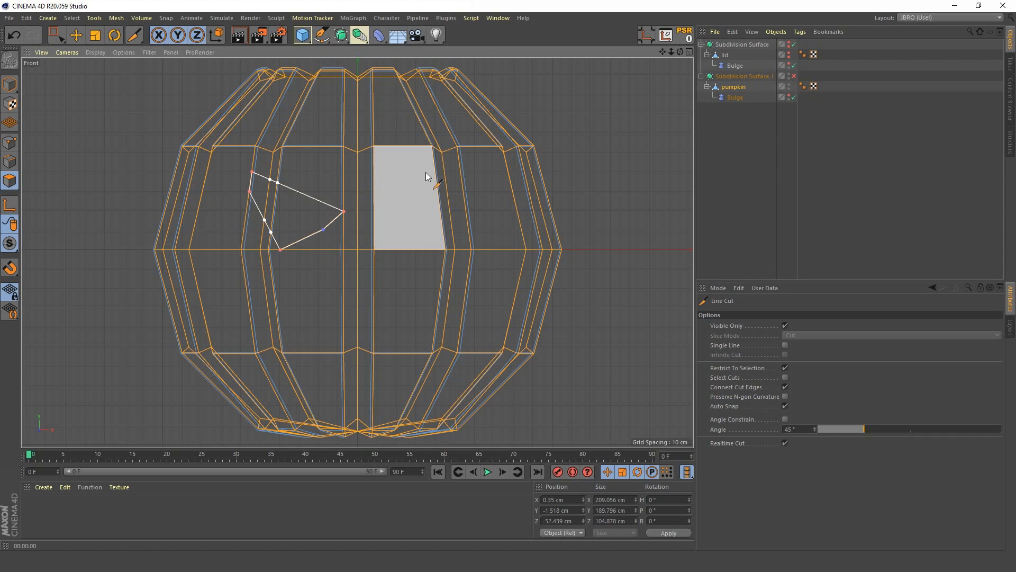
- Cut a matching five-point eye outline right of the centre rib, mirroring the first eye
left_click(462, 172)
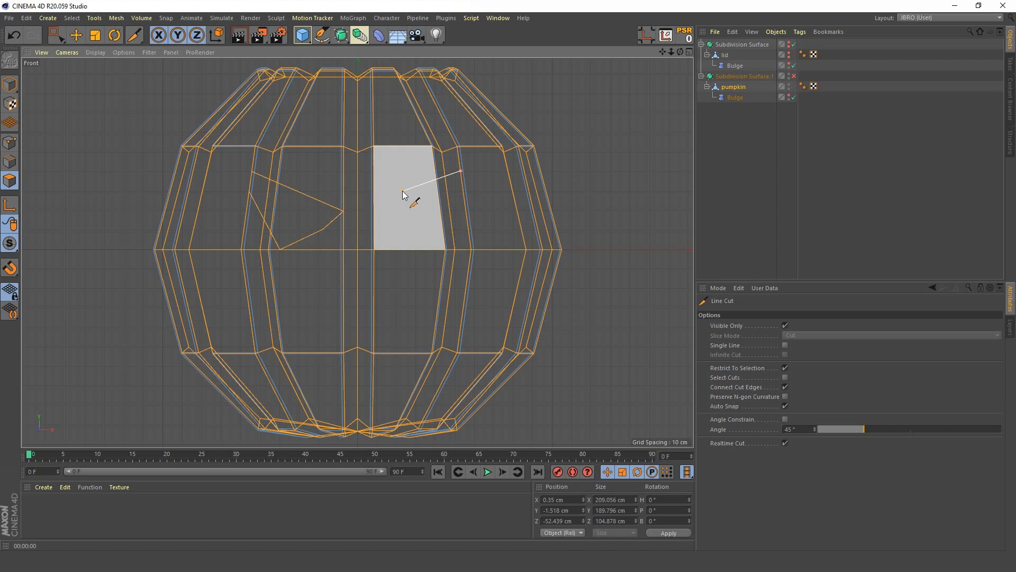
left_click(375, 211)
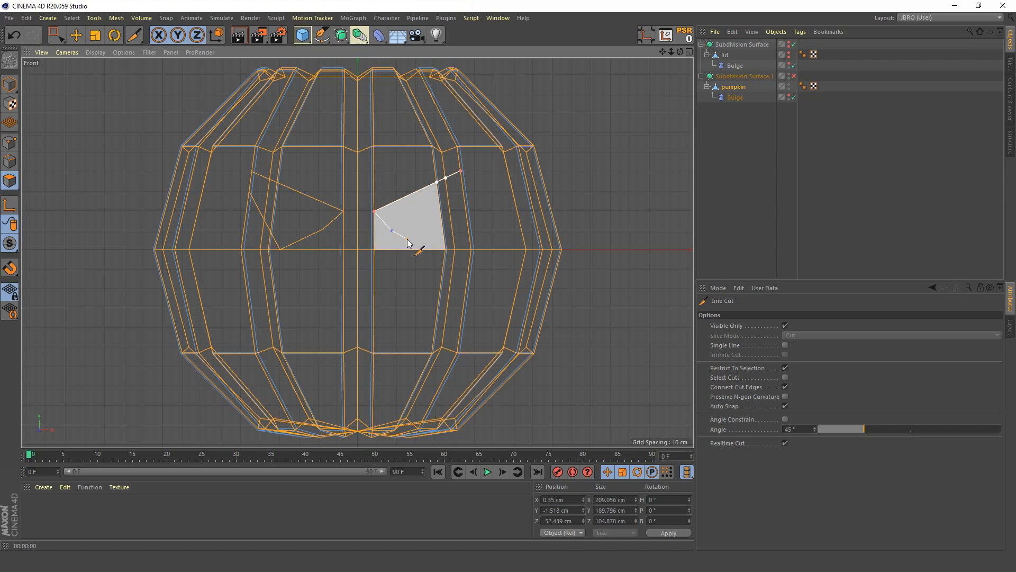
left_click(435, 250)
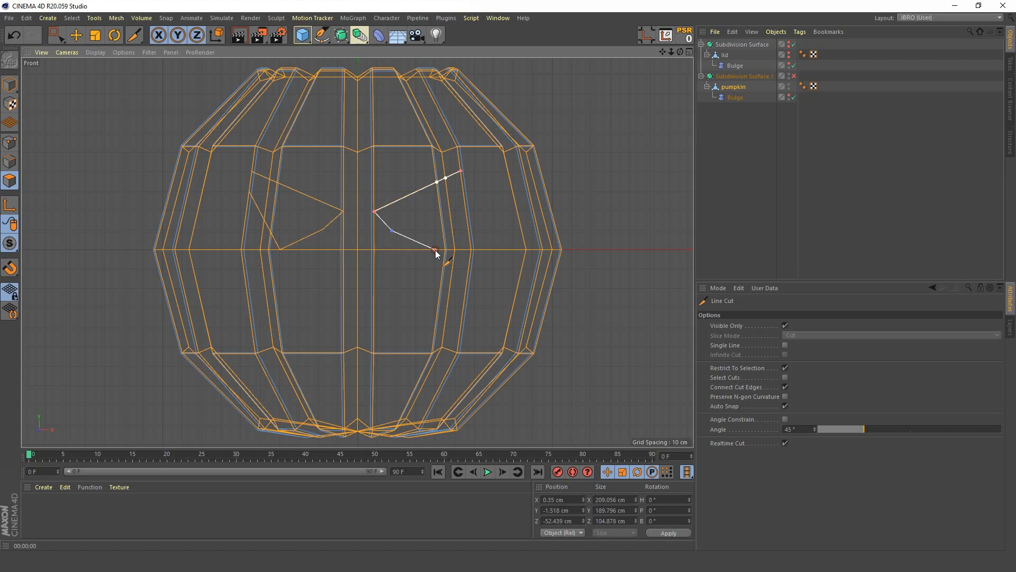
left_click(464, 193)
left_click(460, 171)
- Switch to Live Selection in the perspective view and clear the pumpkin's polygon selection
middle_click(592, 178)
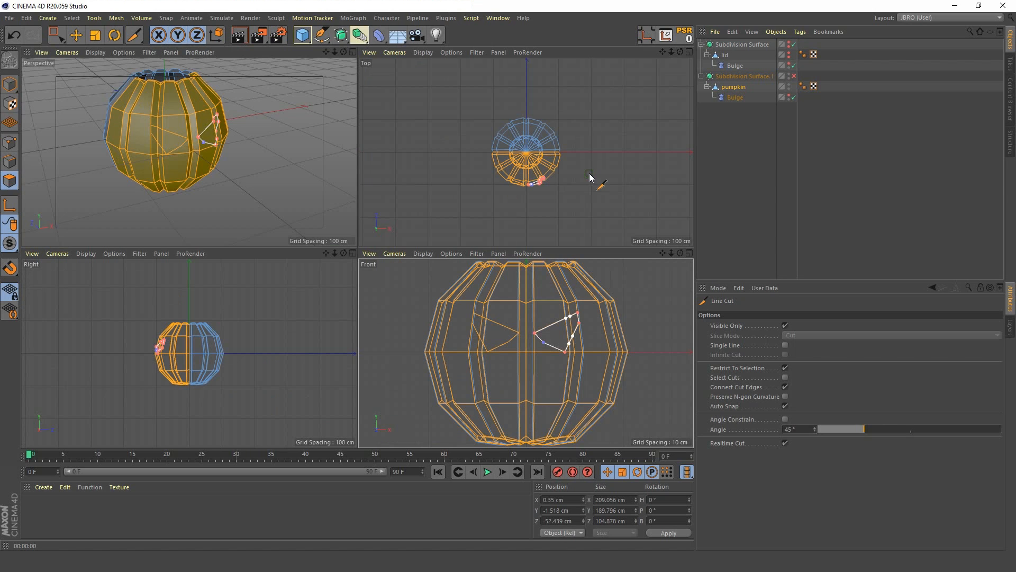
middle_click(271, 160)
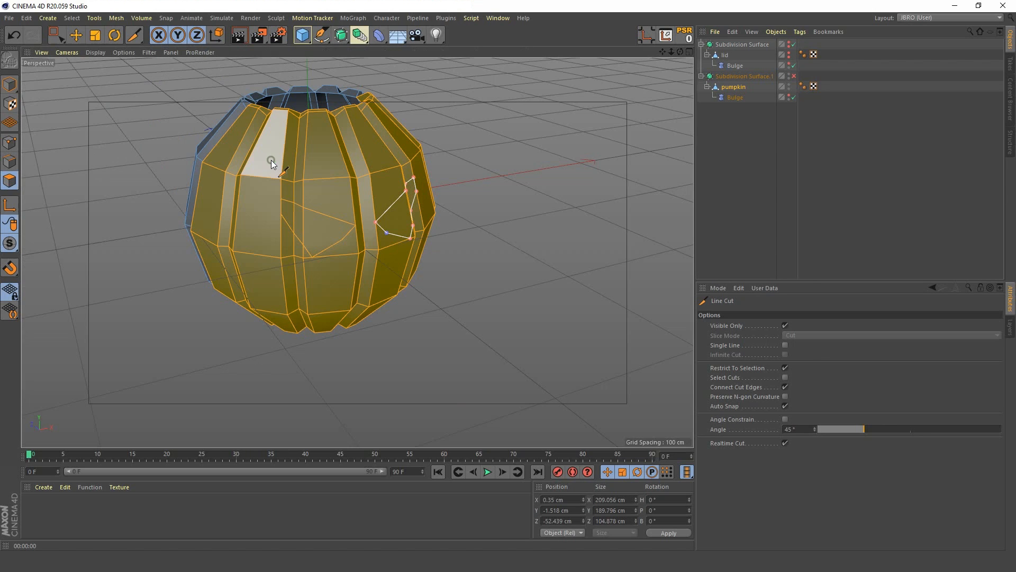
left_click(51, 38)
left_click(69, 55)
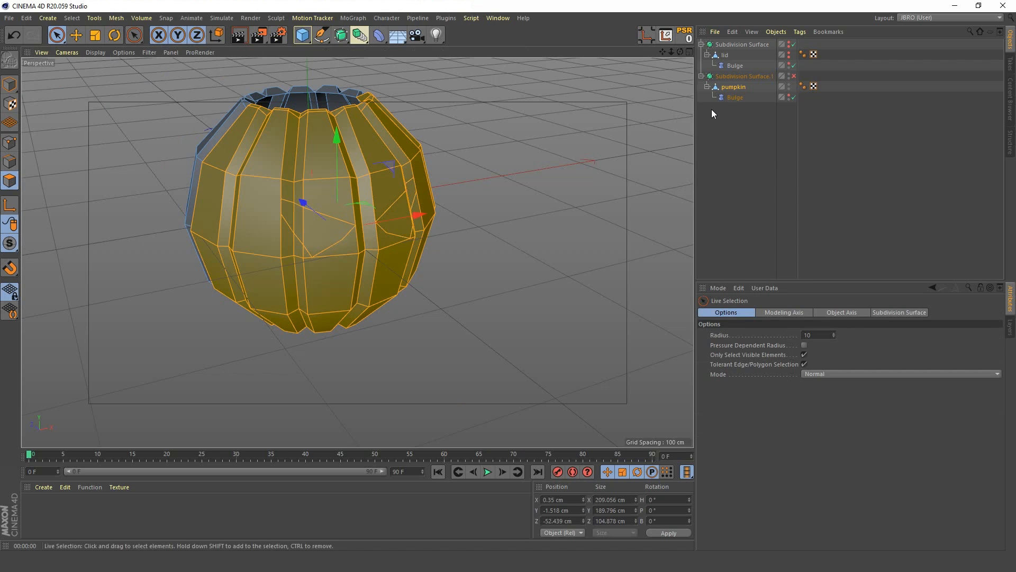
left_click(734, 86)
left_click(533, 196)
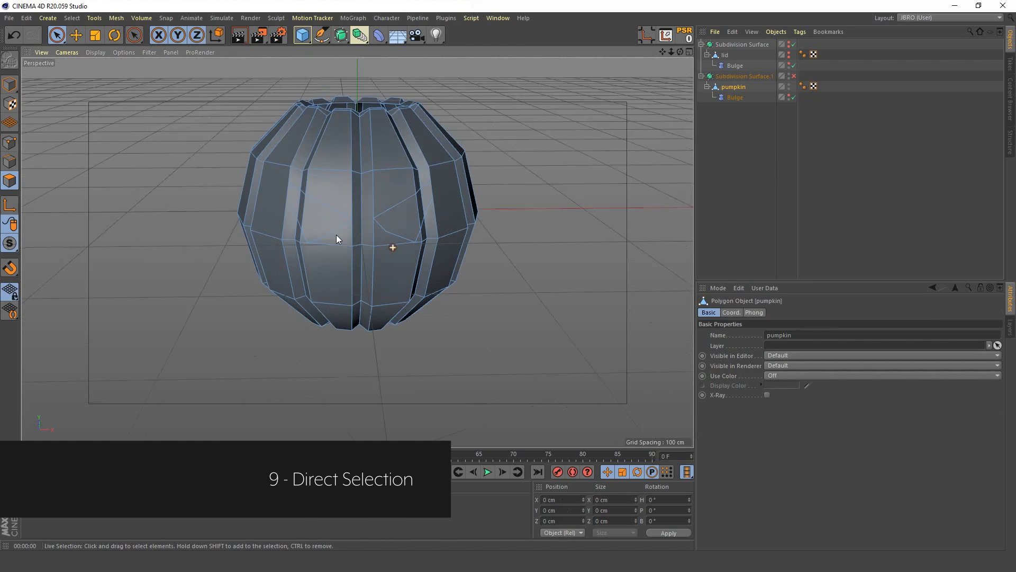
- Select all polygons inside both eye outlines and delete them to open the eye holes
left_click_drag(336, 235, 347, 213, "alt")
right_click_drag(348, 213, 349, 223, "alt")
middle_click_drag(350, 224, 315, 186, "alt")
left_click_drag(303, 210, 267, 198, "alt")
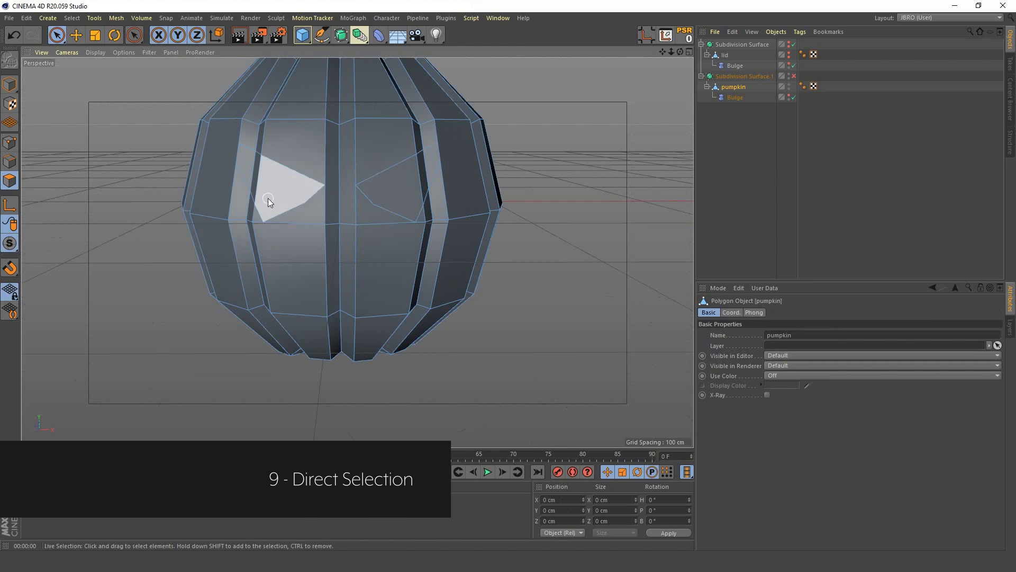
right_click_drag(245, 157, 314, 190, "alt")
left_click_drag(313, 190, 355, 235, "alt")
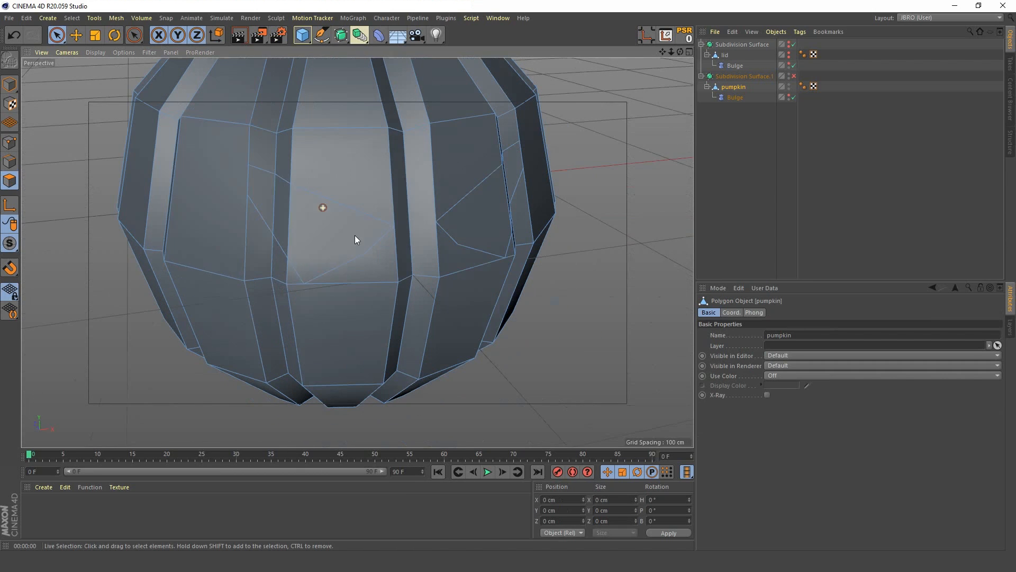
left_click_drag(259, 189, 322, 228)
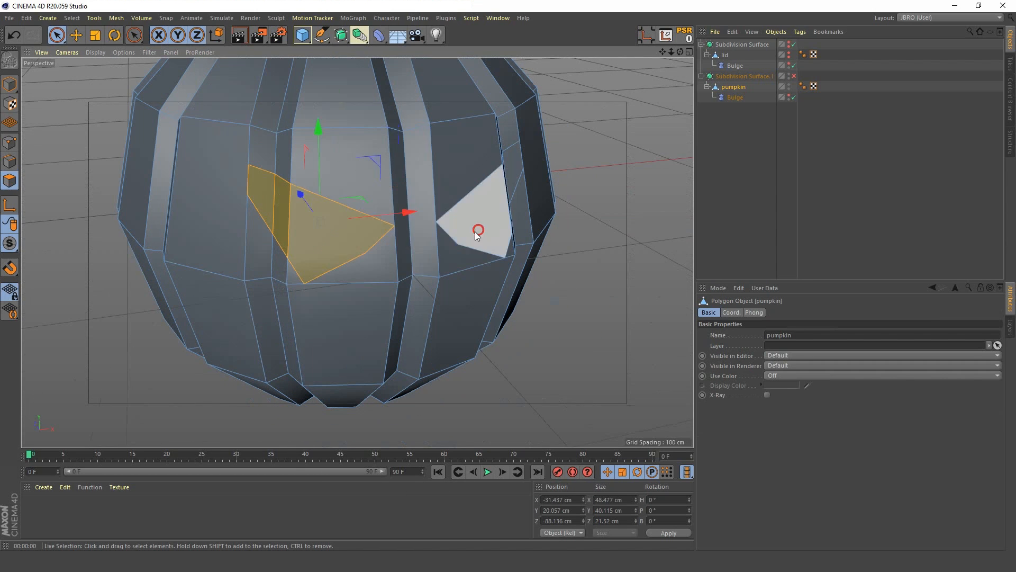
left_click_drag(475, 231, 355, 214, "alt")
mouse_move(535, 187)
left_mouse_down("shift")
mouse_move(428, 240)
mouse_move(512, 249)
mouse_move(513, 227)
left_mouse_up("shift")
key("Delete")
scroll(466, 250, "down", 3)
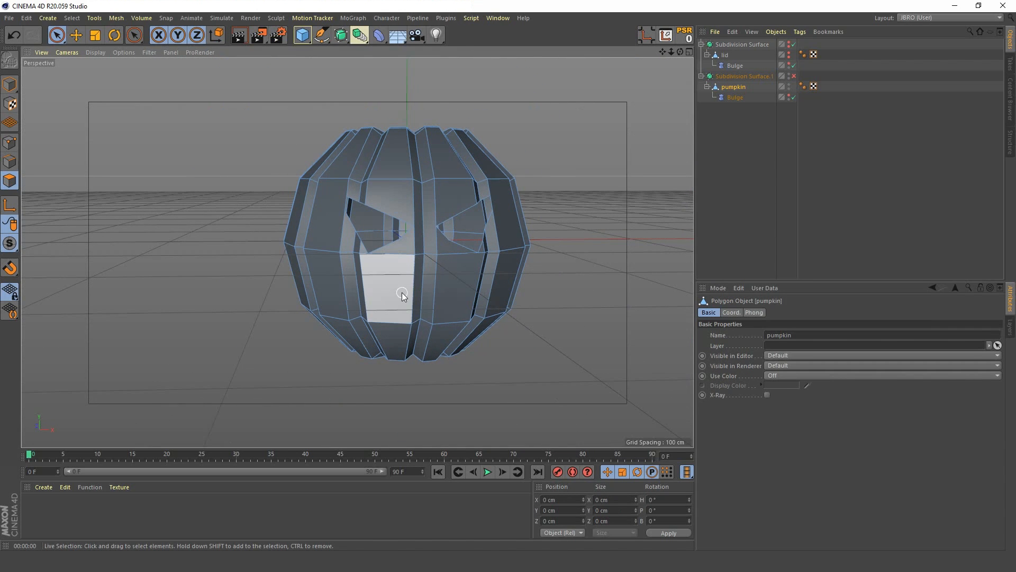
- Select the four front polygons directly below the eyes as the mouth area
scroll(415, 278, "up", 3)
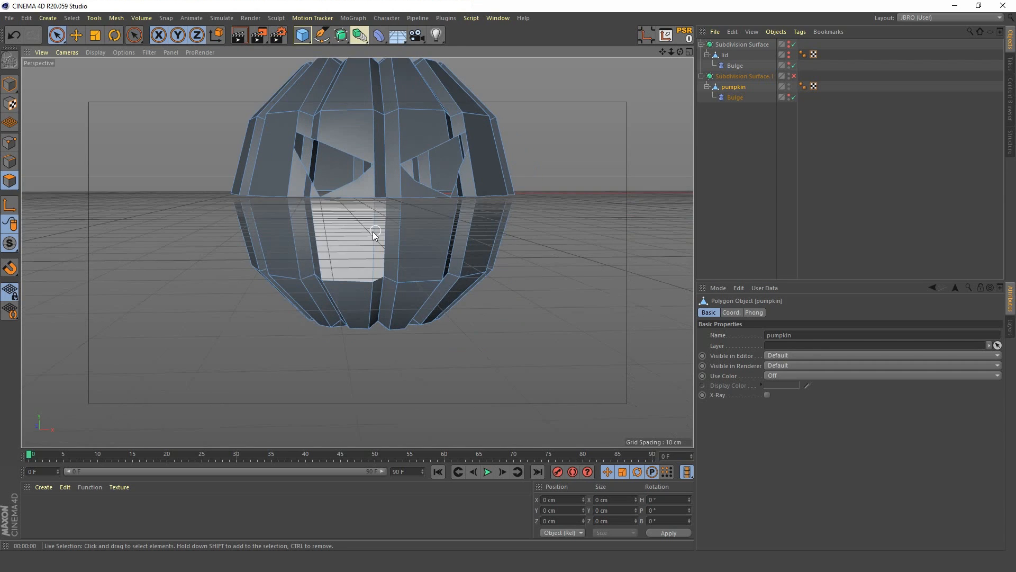
scroll(373, 231, "up", 2)
mouse_move(301, 243)
left_mouse_down("alt")
mouse_move(310, 231)
mouse_move(423, 236)
left_mouse_up("alt")
left_click(328, 231)
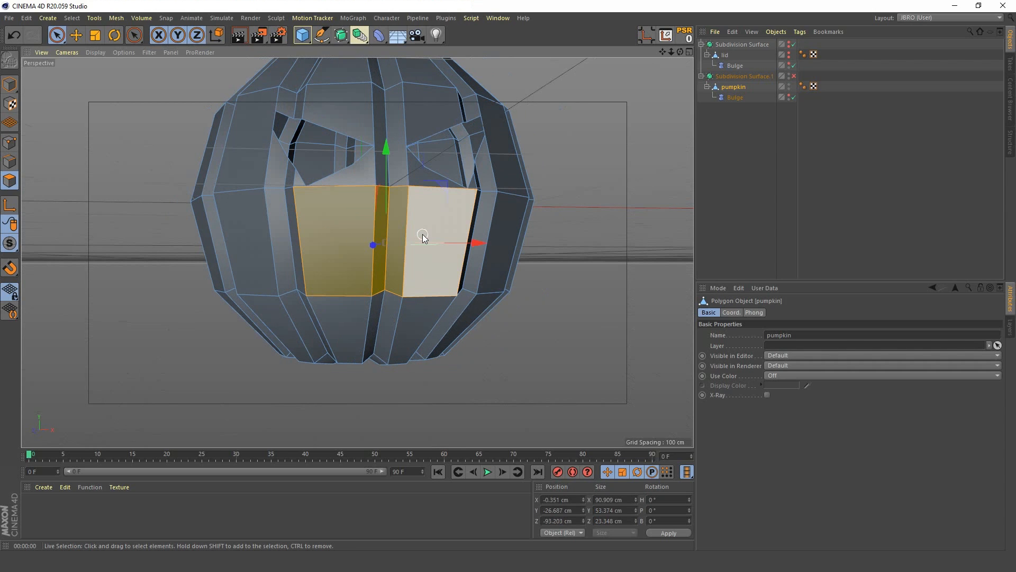
- In the front view, line-cut a symmetric zigzag upper mouth edge across the four selected polygons, from their left edge to their right edge
middle_click(422, 234)
middle_click(477, 330)
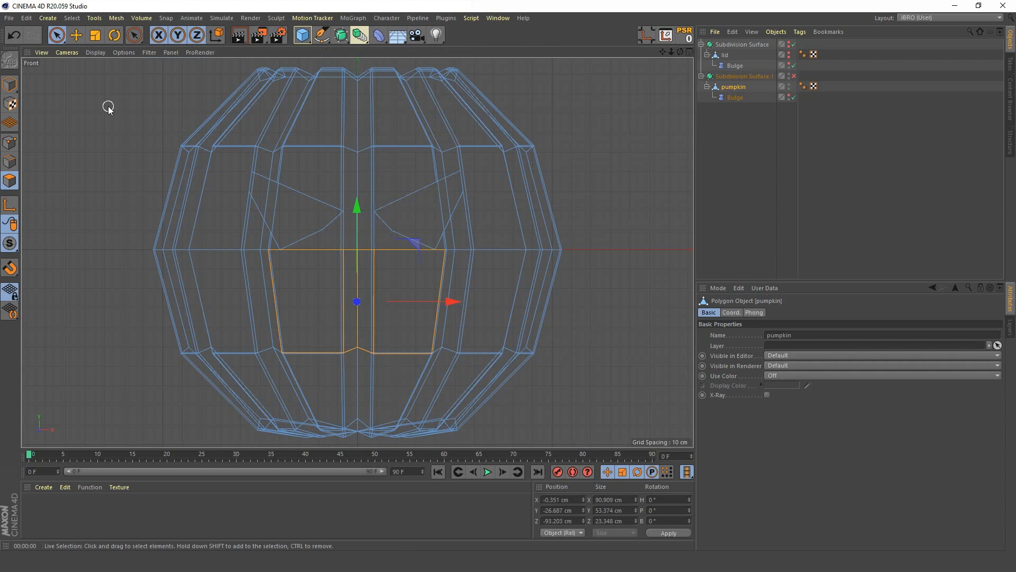
key("k")
key("k")
middle_click_drag(324, 308, 319, 252, "alt")
scroll(307, 235, "up", 5)
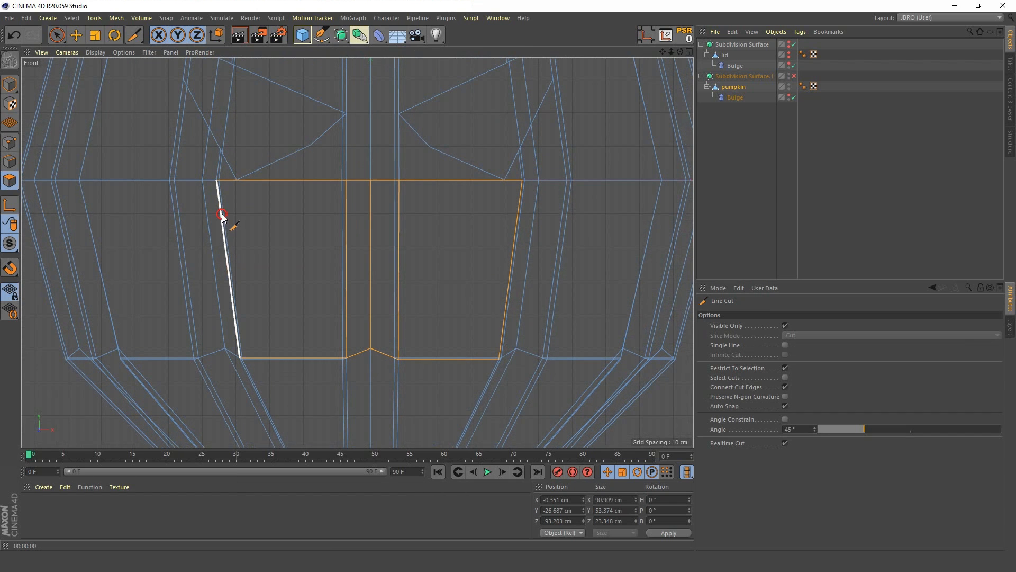
left_click(222, 214)
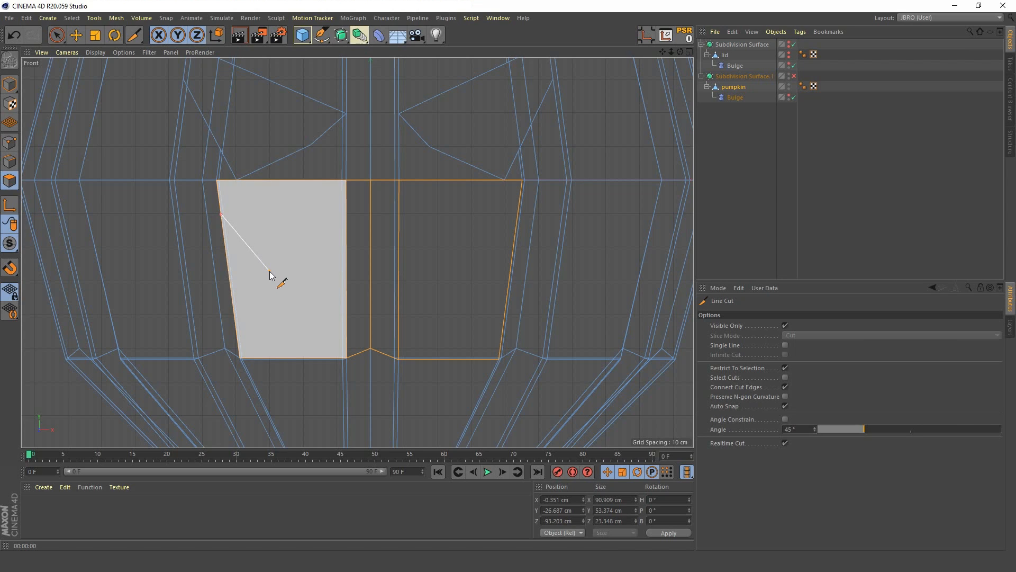
left_click(270, 272)
key("ctrl+z")
left_click(303, 245)
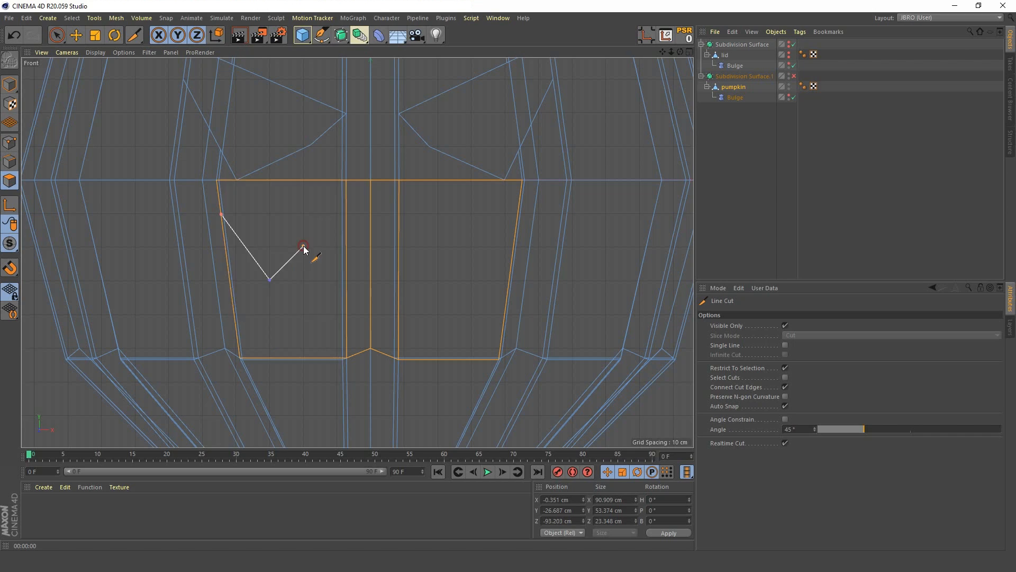
left_click(371, 282)
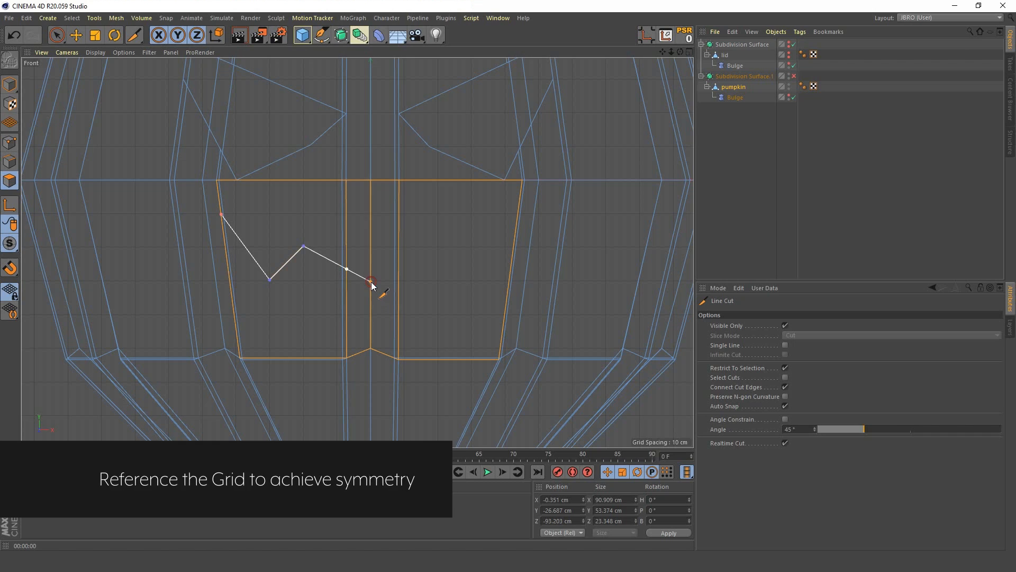
left_click(439, 248)
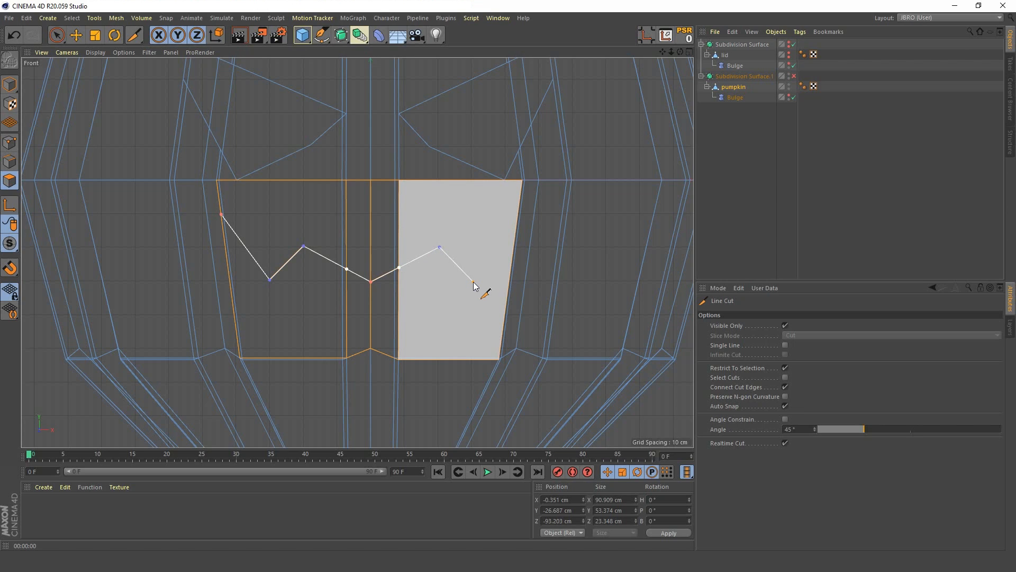
left_click(473, 281)
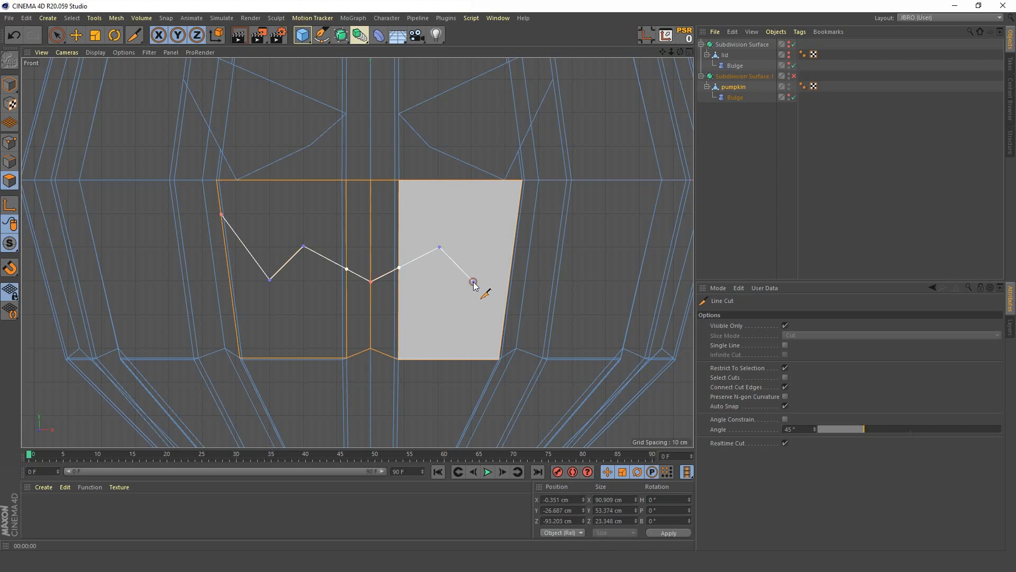
left_click(518, 214)
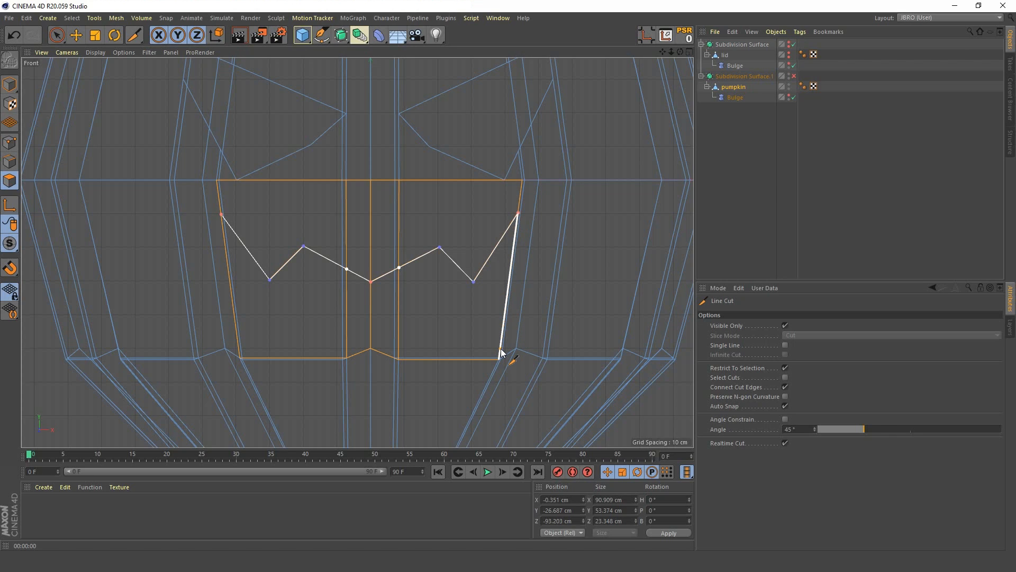
- Continue the cut down the right side, along a mirrored zigzag lower edge with four teeth, and close the mouth outline at its starting point
left_click(495, 328)
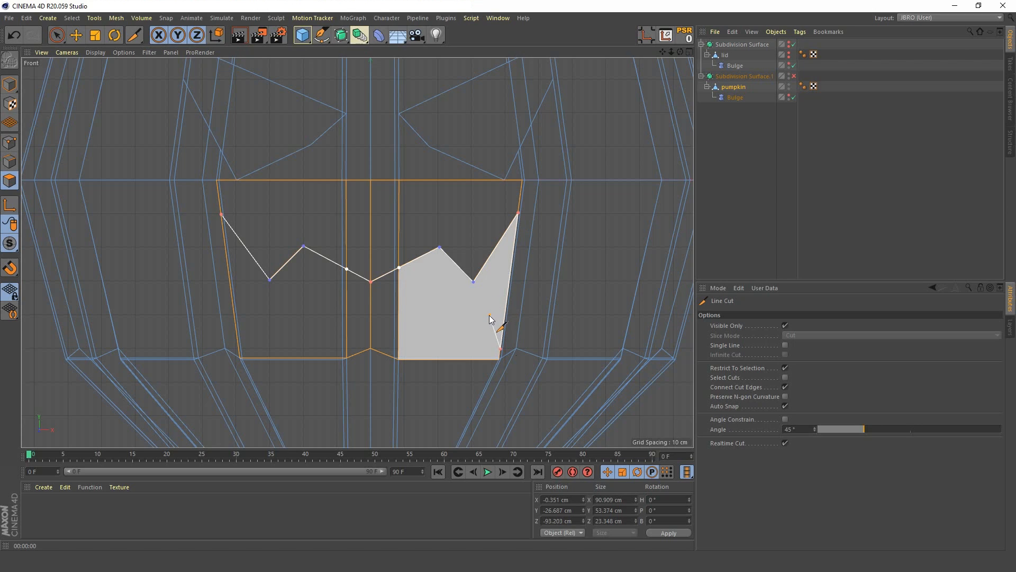
left_click(489, 315)
left_click(439, 314)
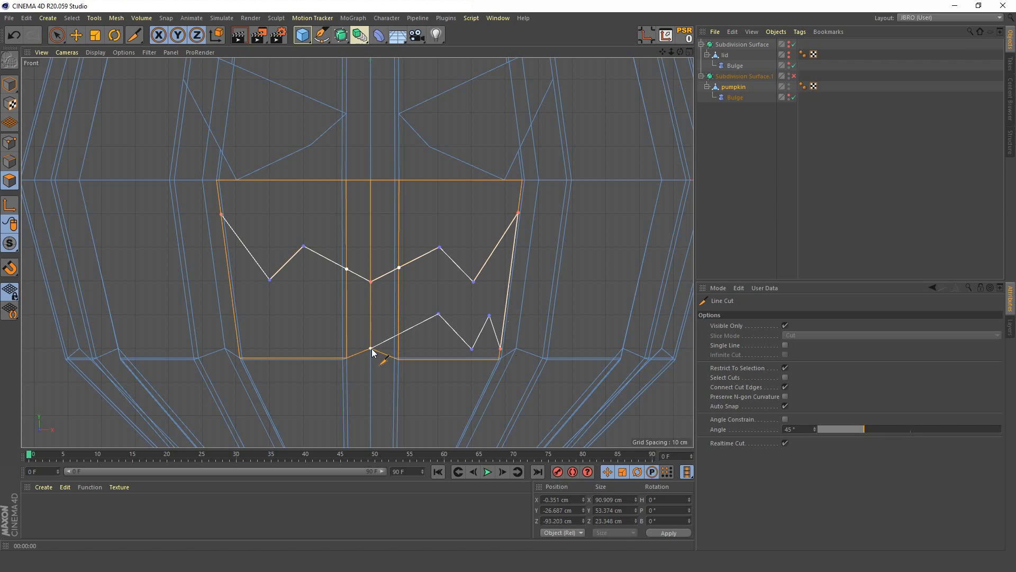
left_click(371, 349)
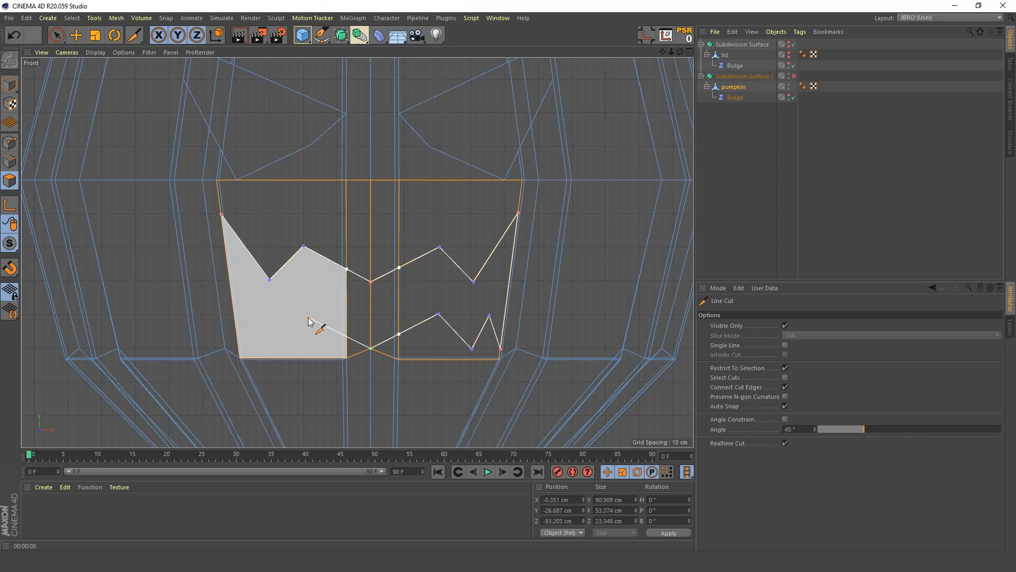
left_click(303, 315)
left_click(270, 348)
left_click(250, 313)
left_click(240, 349)
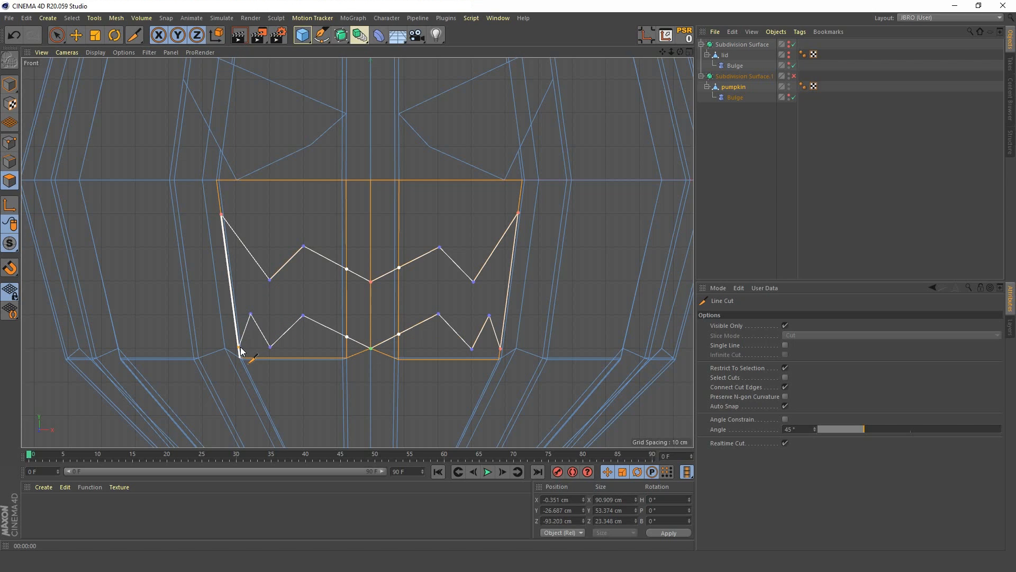
left_click(221, 214)
- In the perspective view, select all polygons inside the jagged mouth outline with Live Selection and delete them
middle_click(267, 226)
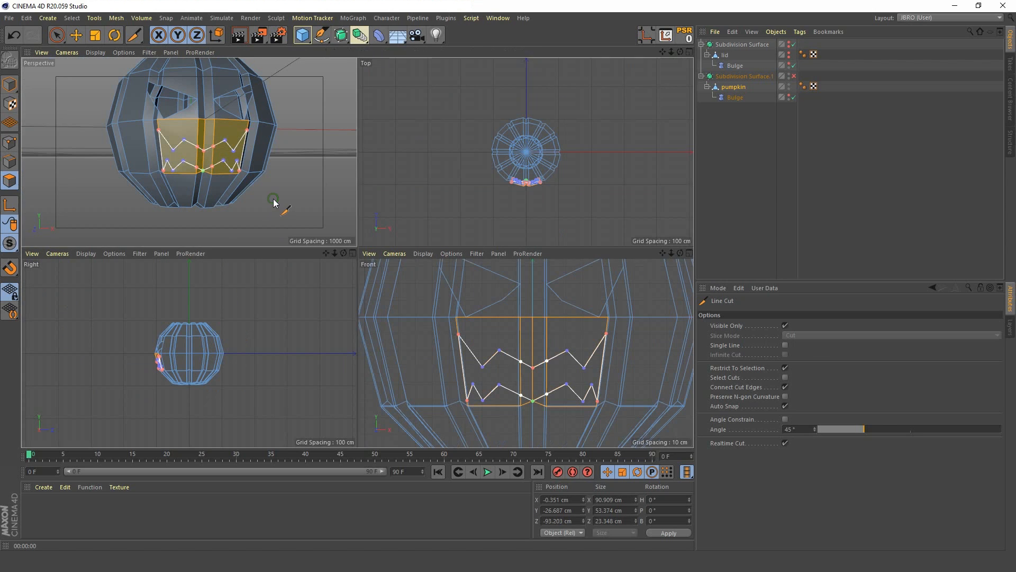
middle_click(273, 202)
key("space")
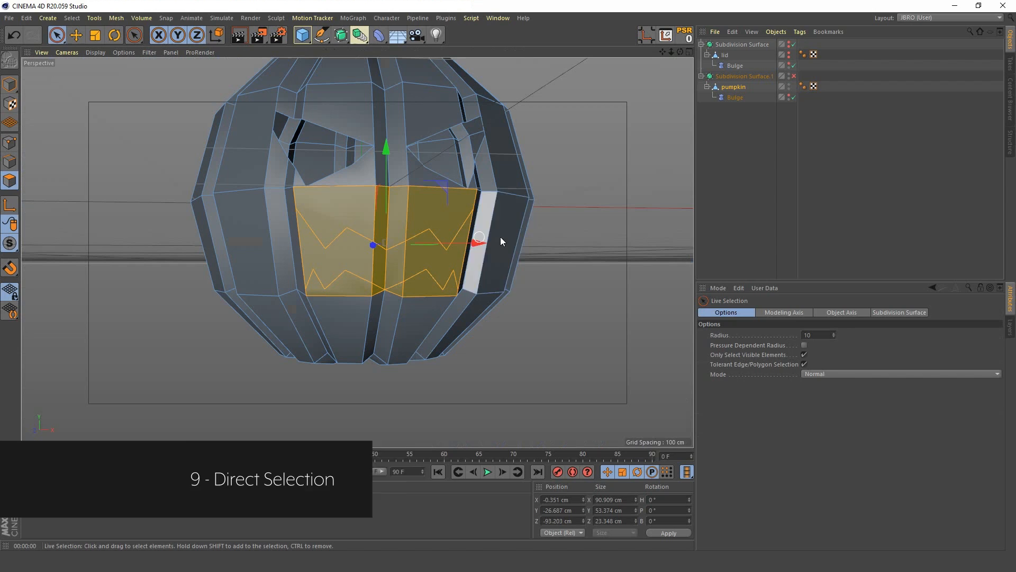
left_click(570, 235)
mouse_move(325, 262)
left_mouse_down()
mouse_move(413, 266)
mouse_move(401, 302)
left_mouse_up()
key("Delete")
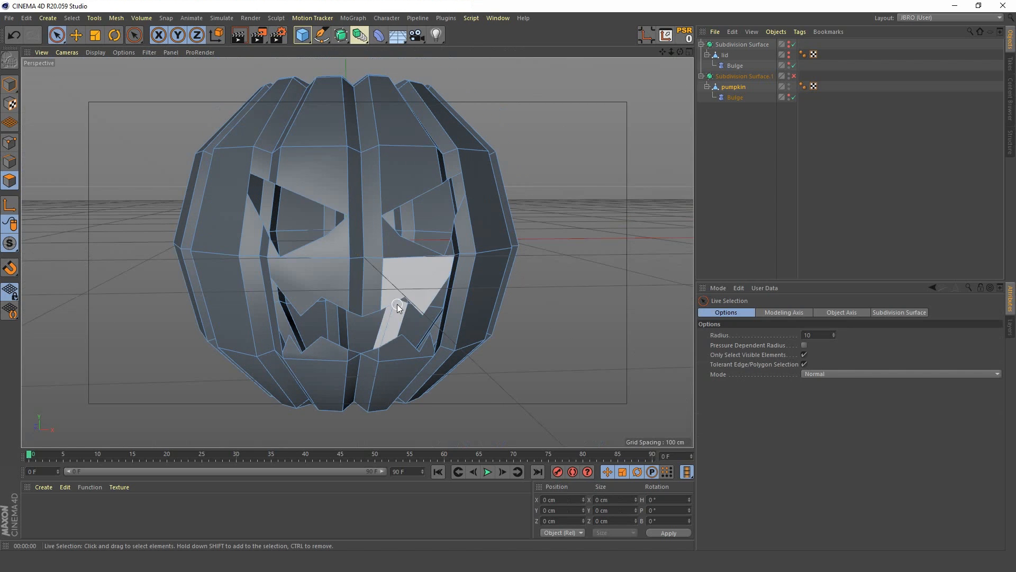
- Hide the viewport grid and render a preview of the pumpkin with its Subdivision Surface enabled
left_click(149, 52)
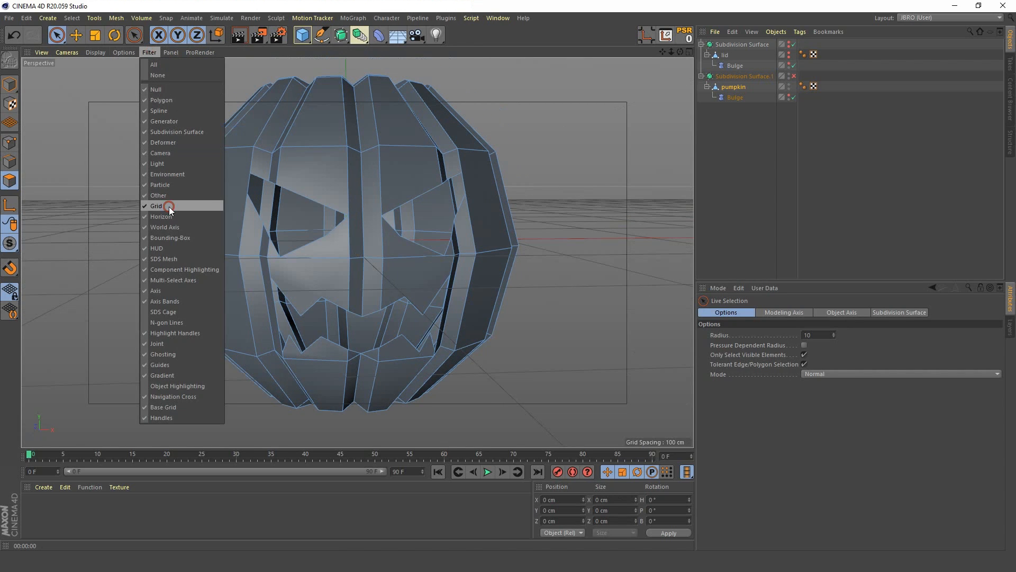
left_click(169, 206)
left_click(795, 76)
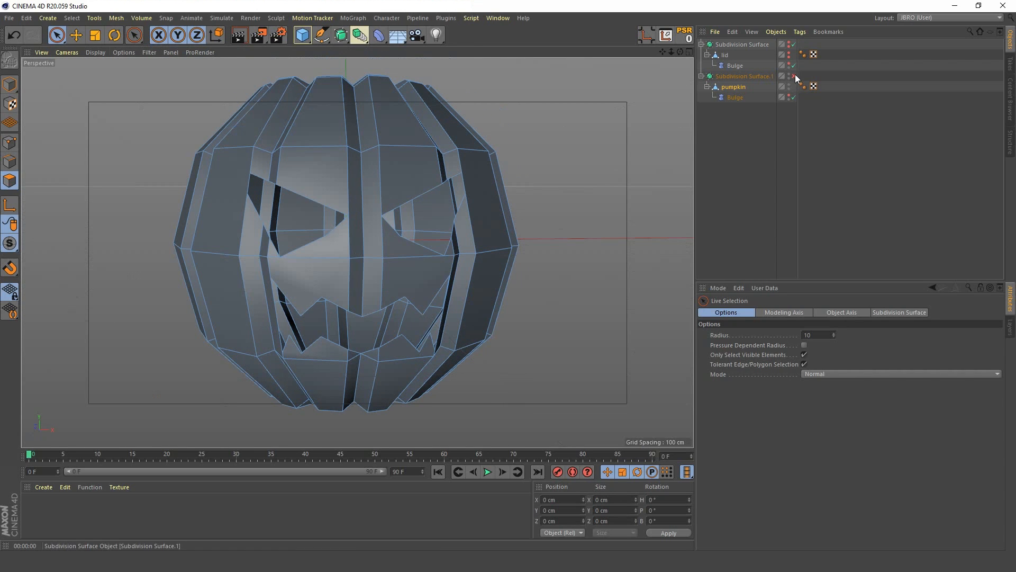
key("ctrl+r")
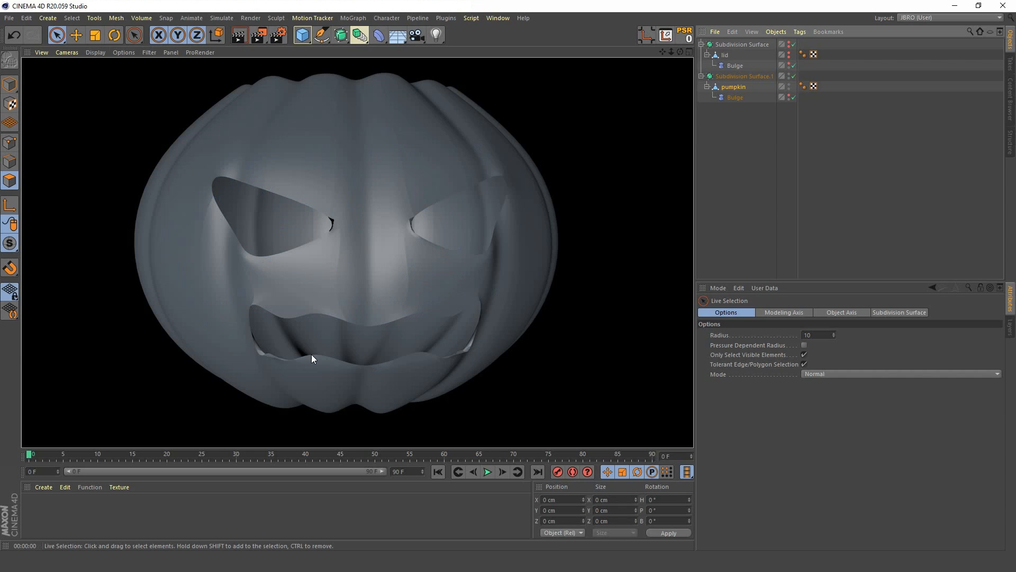
left_click(743, 142)
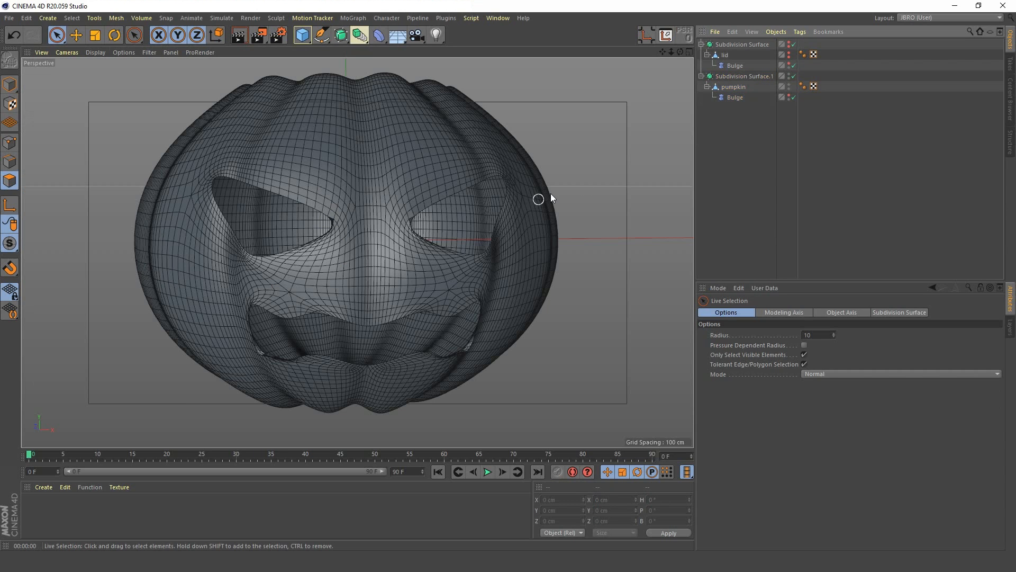
- Disable the pumpkin's subdivision and line-cut an edge from the right eye's lower kink to the polygon corner below beside the centre rib
left_click(794, 76)
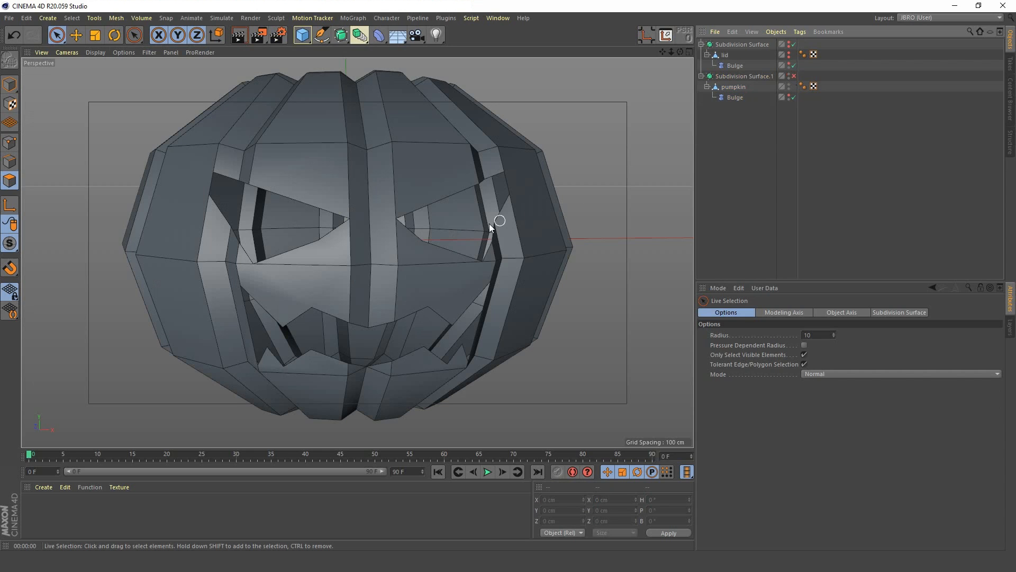
scroll(452, 182, "up", 3)
left_click_drag(452, 182, 412, 216, "alt")
scroll(412, 216, "up", 3)
mouse_move(356, 252)
left_mouse_down("alt")
mouse_move(425, 199)
mouse_move(408, 193)
mouse_move(357, 249)
mouse_move(377, 204)
mouse_move(387, 234)
mouse_move(360, 245)
mouse_move(343, 231)
mouse_move(434, 226)
mouse_move(437, 246)
left_mouse_up("alt")
left_click(425, 198)
key("k")
key("k")
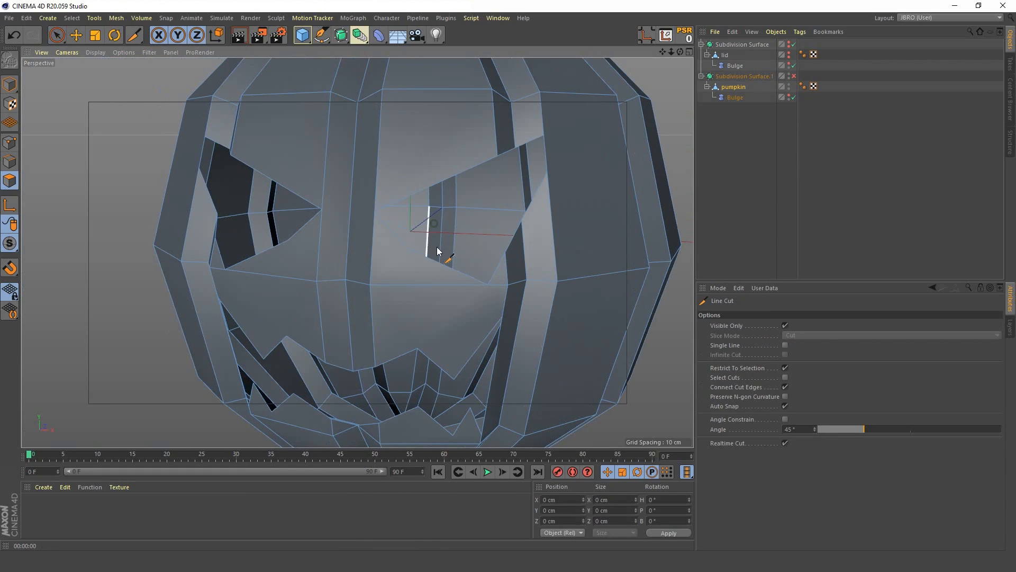
scroll(414, 256, "up", 6)
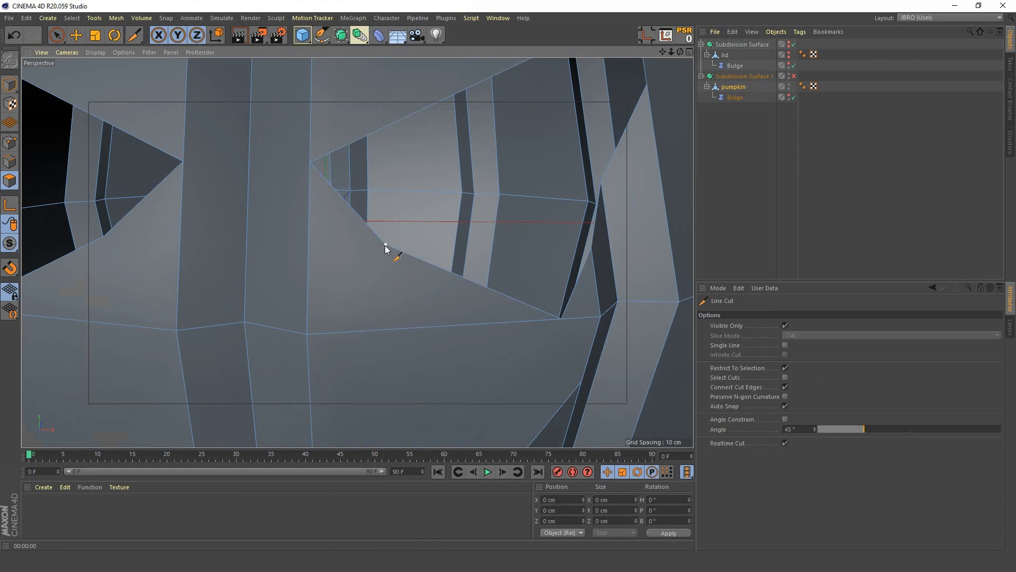
left_click(307, 336)
left_click_drag(307, 336, 389, 241, "alt")
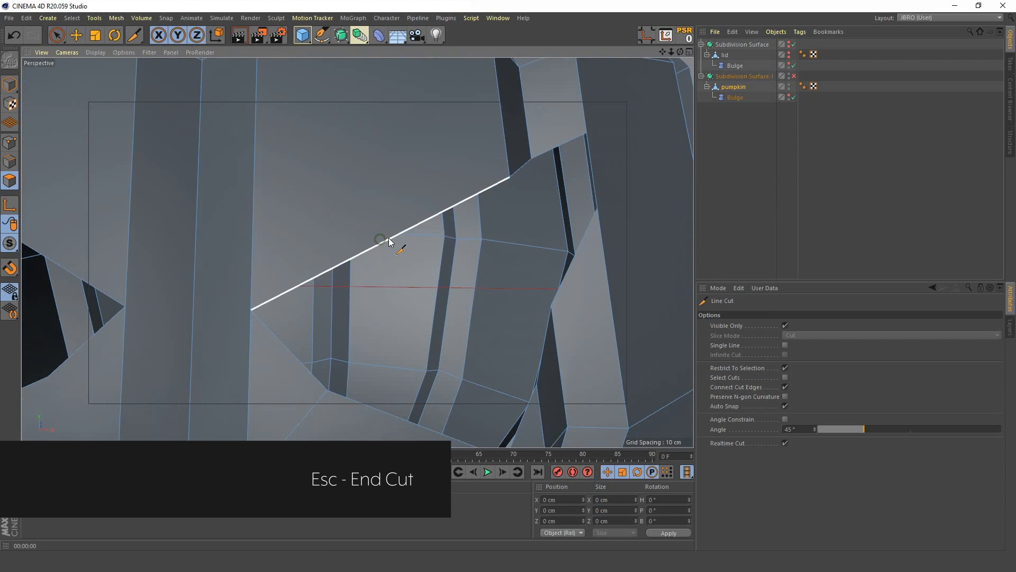
- Cut an edge from the right eye's upper outer point to the polygon corner above the eye beside the centre rib
middle_click_drag(389, 238, 296, 397, "alt")
mouse_move(394, 256)
left_mouse_down("alt")
mouse_move(409, 242)
mouse_move(392, 259)
left_mouse_up("alt")
middle_click_drag(343, 325, 441, 227, "alt")
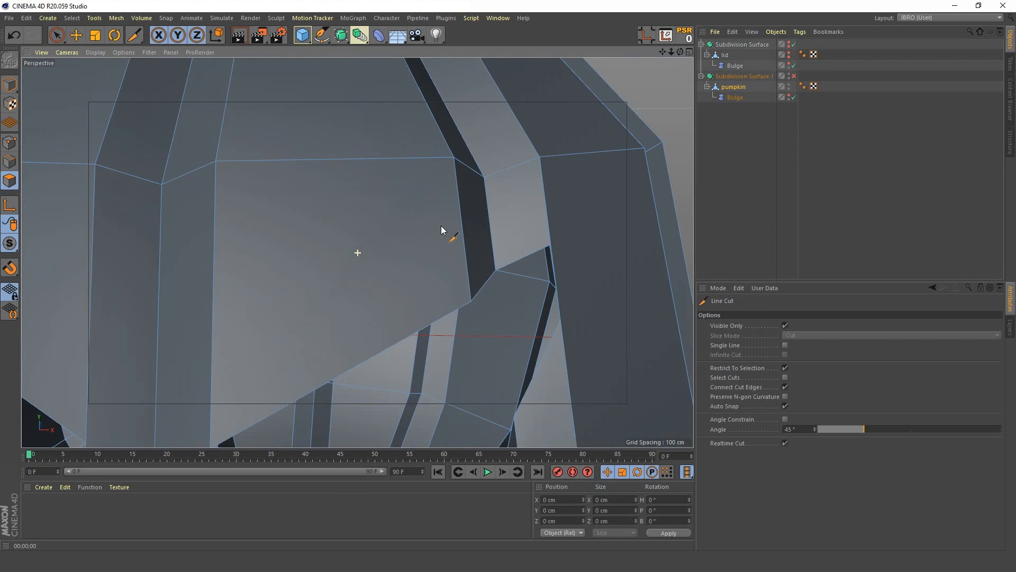
left_click(473, 300)
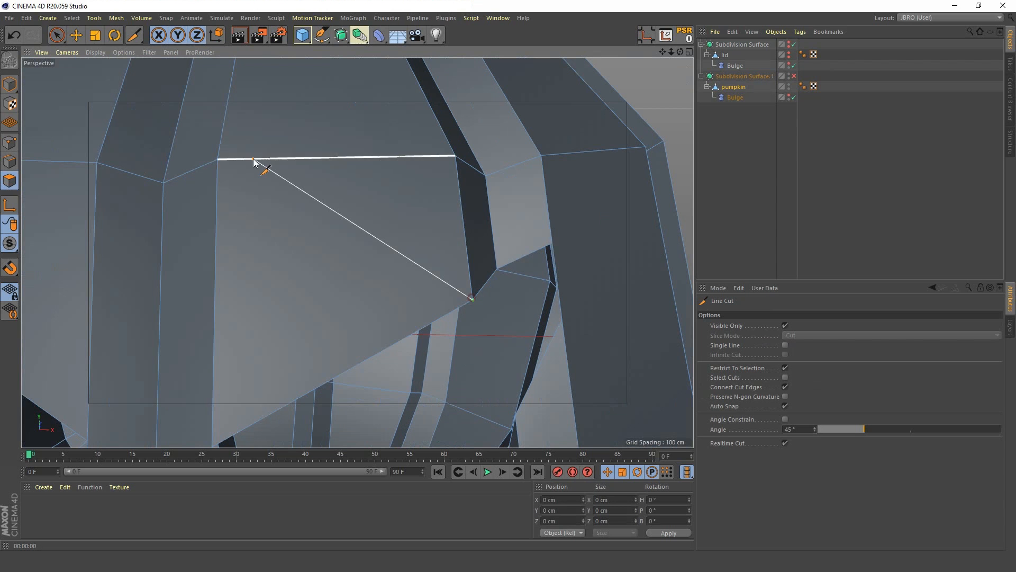
left_click(218, 158)
key("Escape")
- Cut the two matching edges at the left eye, joining its lower kink and upper outer point to the polygon corners beside the centre rib
left_click_drag(487, 273, 404, 301, "alt")
left_click(352, 272)
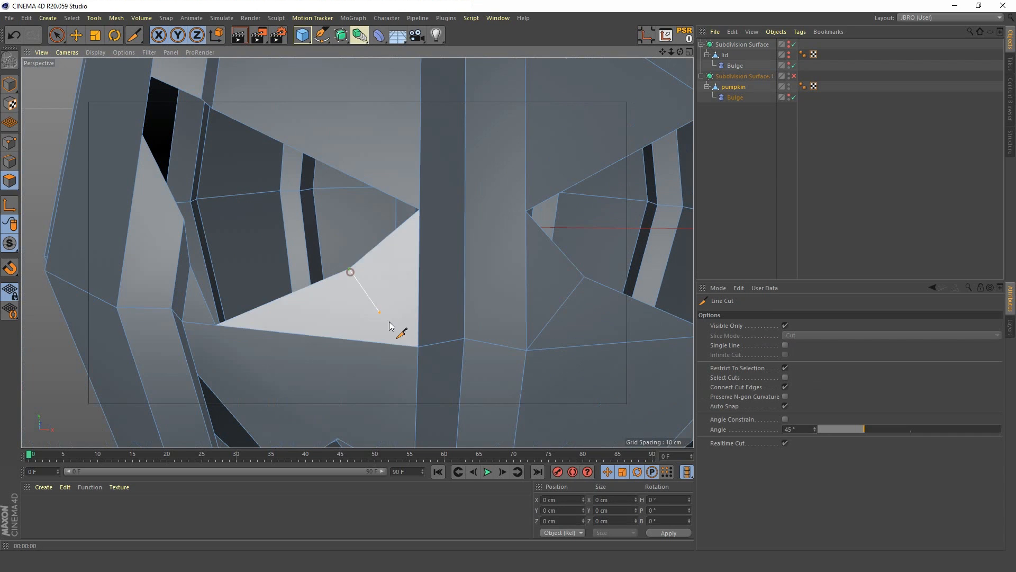
left_click_drag(417, 345, 404, 306, "alt")
left_click(420, 295)
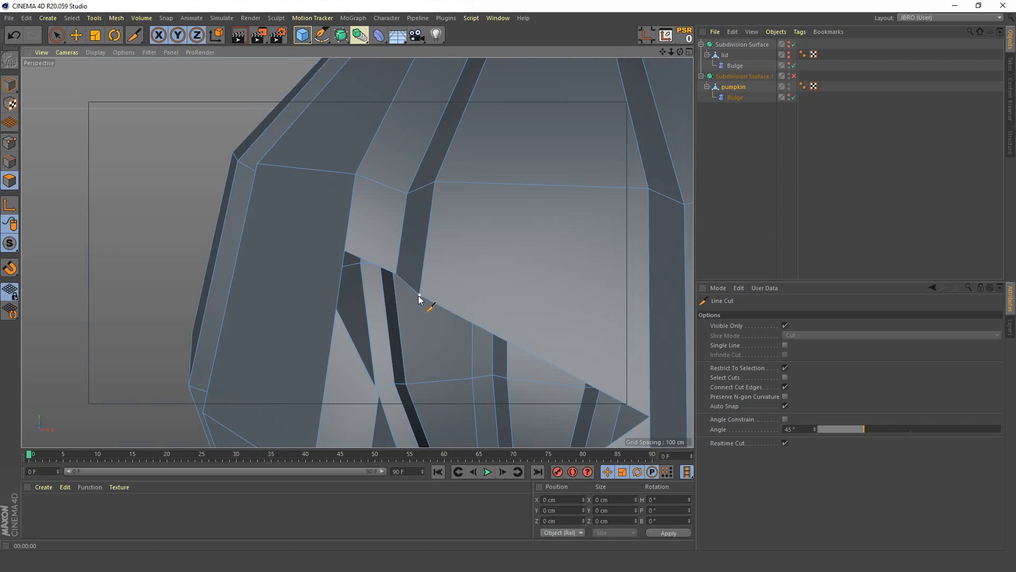
left_click(649, 190)
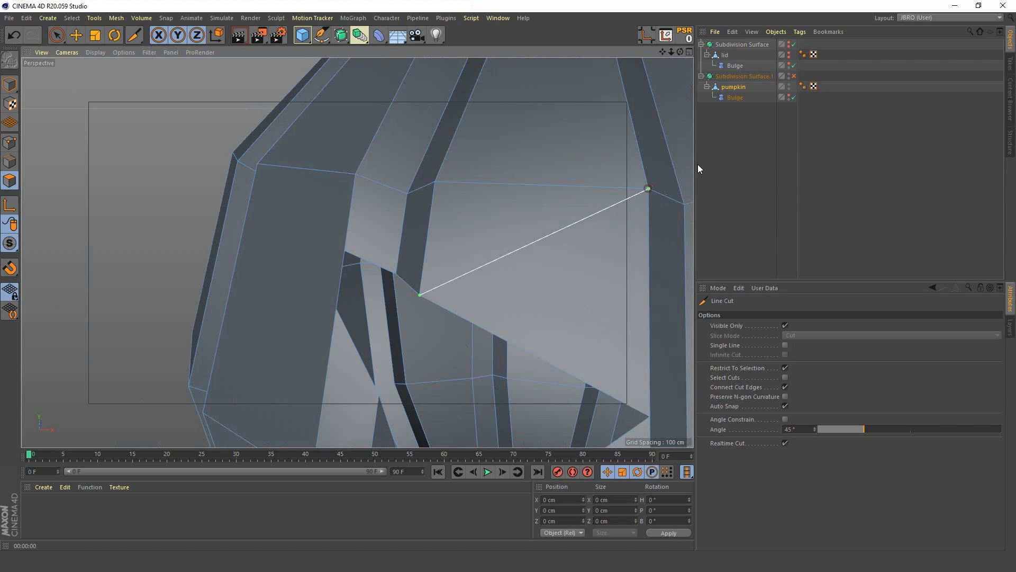
- Enable the pumpkin's subdivision and examine how the eye openings and the mouth's corners and teeth are smoothed
key("q")
right_click_drag(556, 254, 391, 306, "alt")
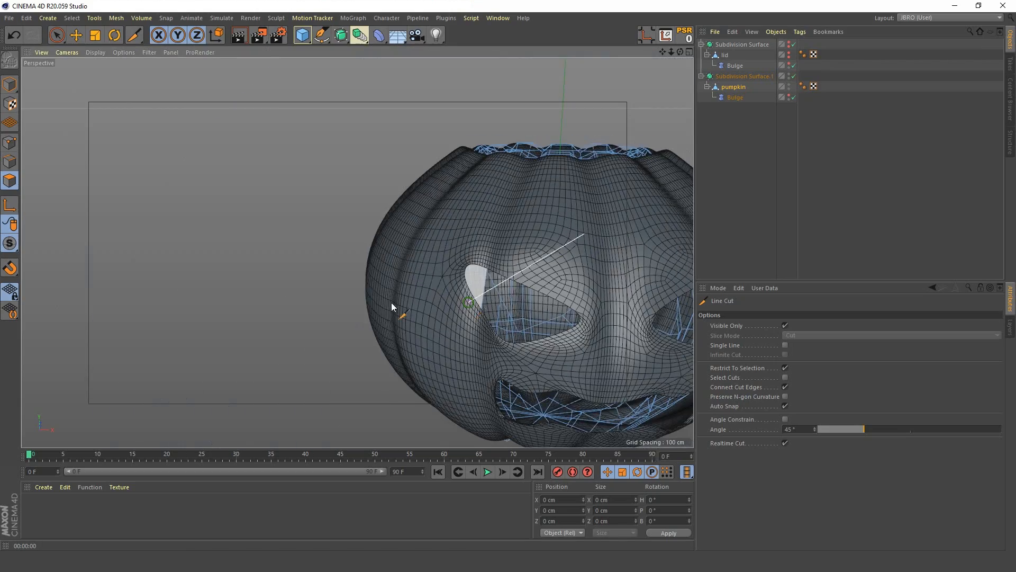
middle_click_drag(461, 306, 386, 304, "alt")
left_click_drag(487, 352, 374, 272, "alt")
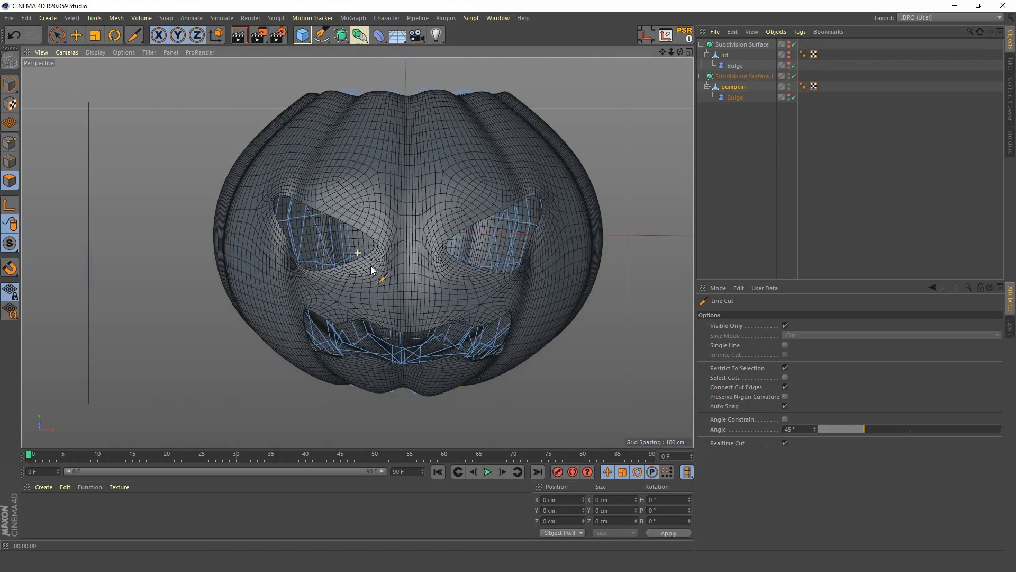
scroll(535, 270, "up", 10)
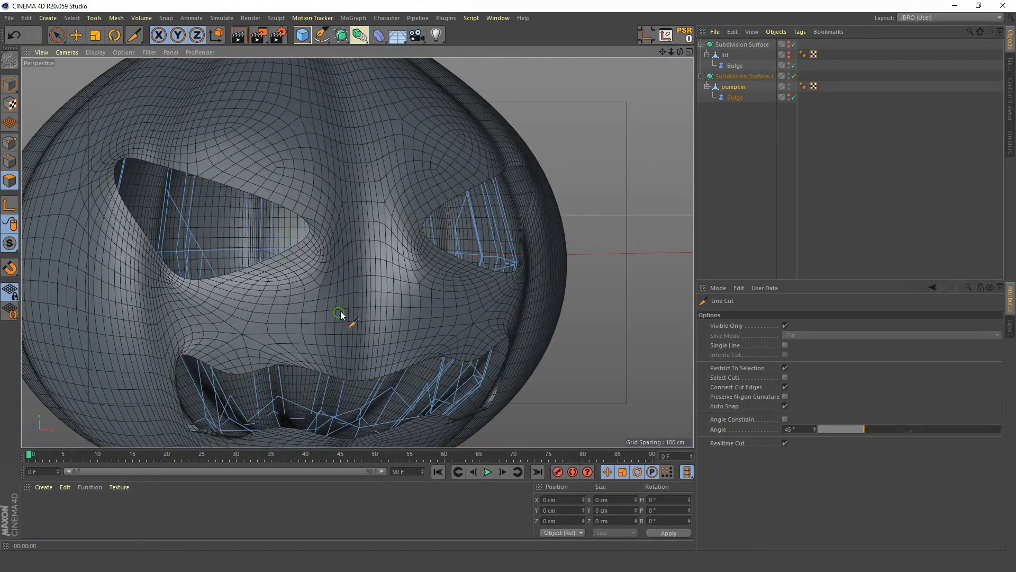
middle_click_drag(339, 314, 362, 239, "alt")
scroll(355, 273, "down", 5)
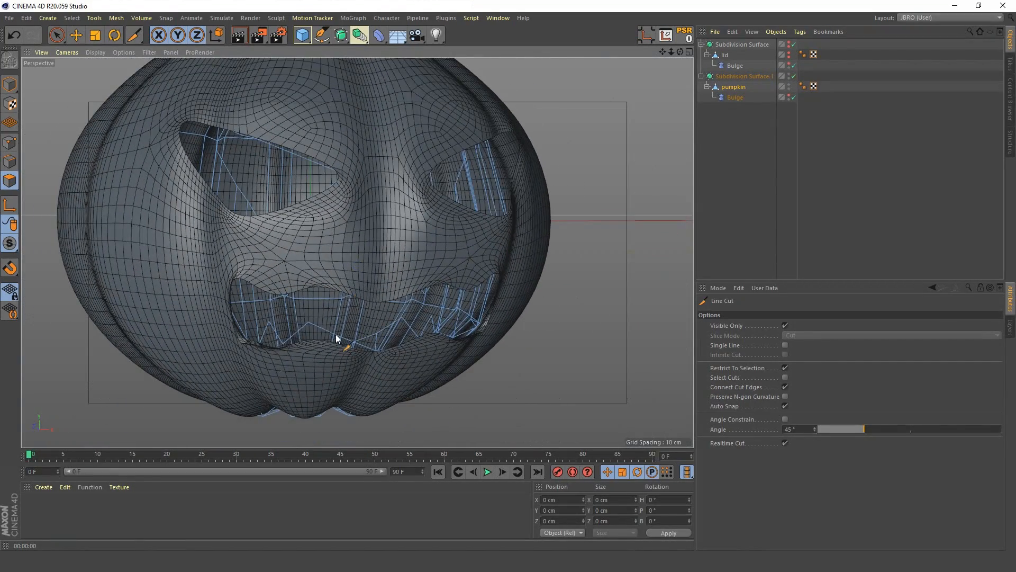
scroll(260, 339, "up", 6)
left_click_drag(259, 327, 208, 282, "alt")
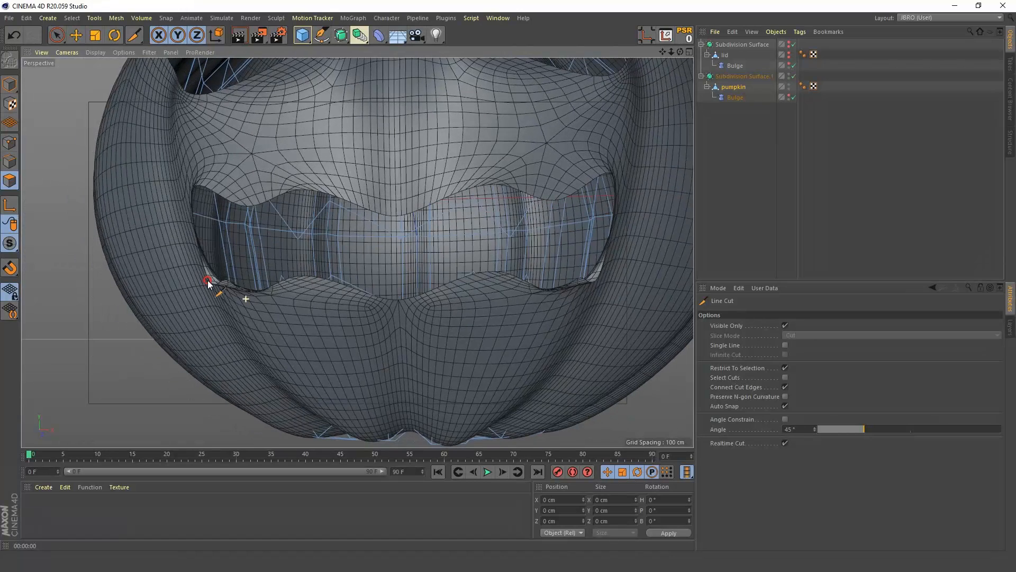
- Disable the pumpkin's subdivision and cut edges from the left outer lower tooth's tip to the base corner and from its inner notch to the centre rib's corner
left_click(794, 76)
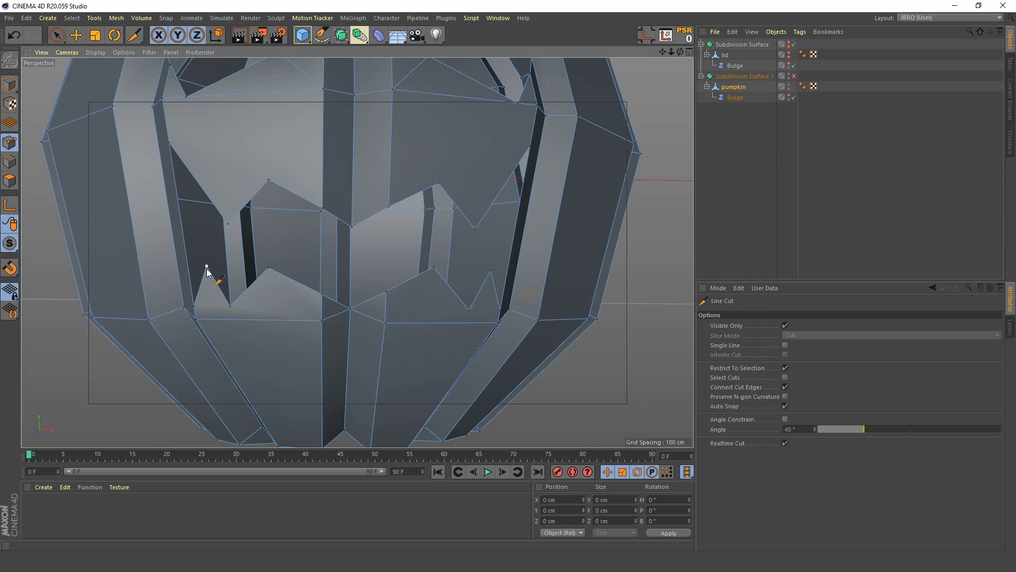
left_click_drag(207, 272, 199, 191, "alt")
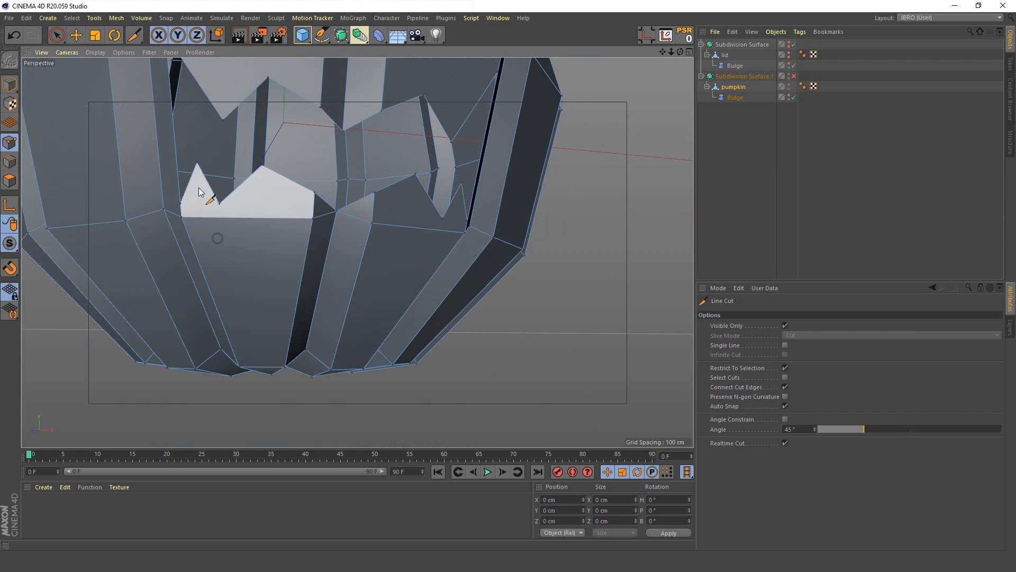
left_click(197, 164)
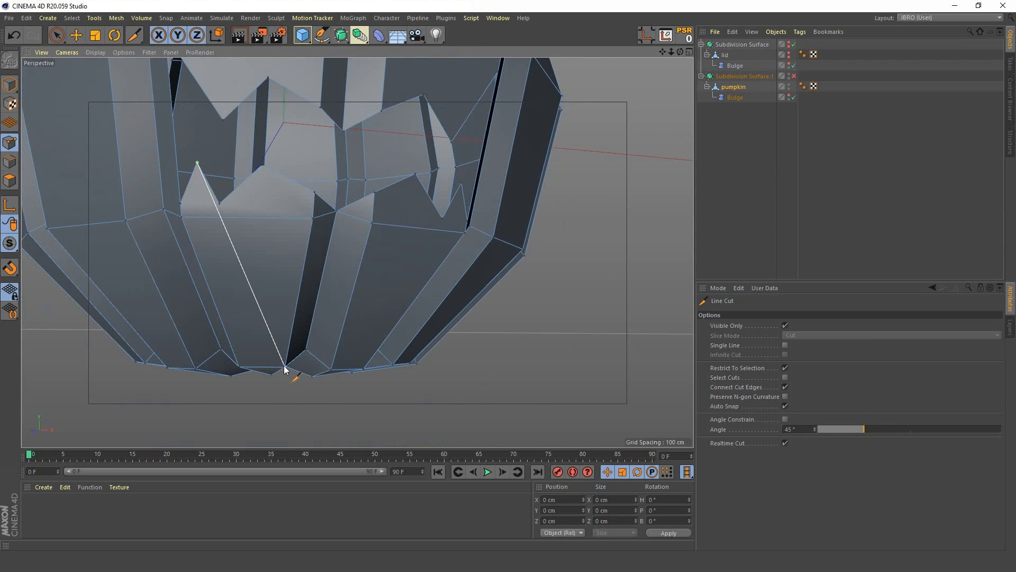
left_click(238, 364)
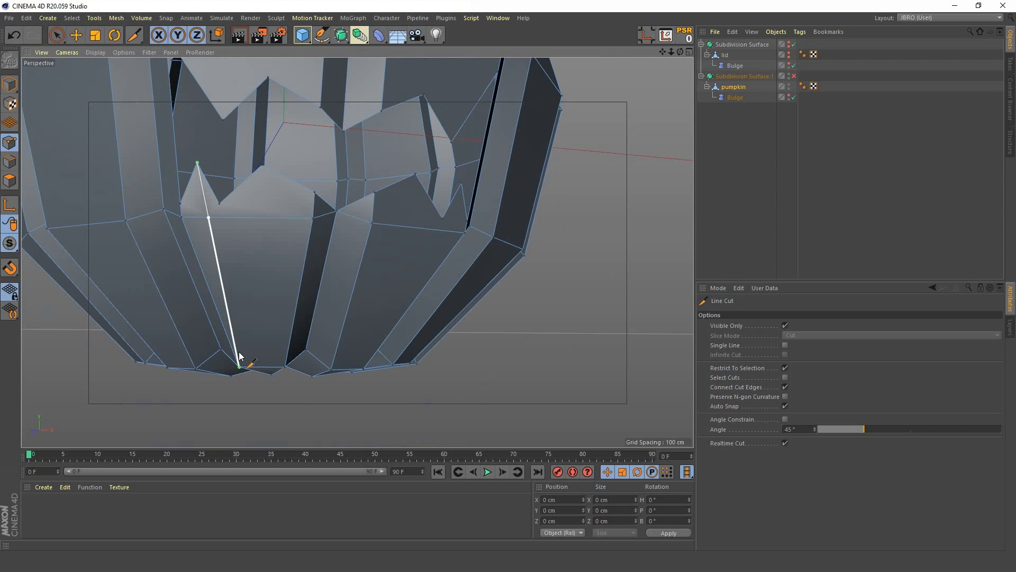
left_click(219, 203)
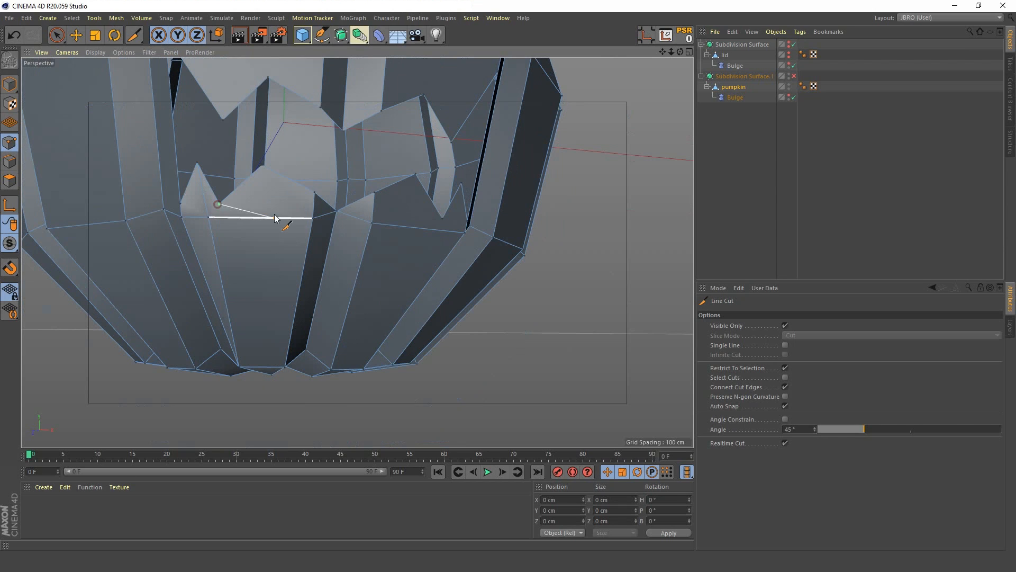
left_click(310, 214)
- Cut the two matching edges at the right outer lower tooth, joining its inner notch to the centre rib's corner and its tip to the base corner
left_click_drag(356, 248, 379, 249, "alt")
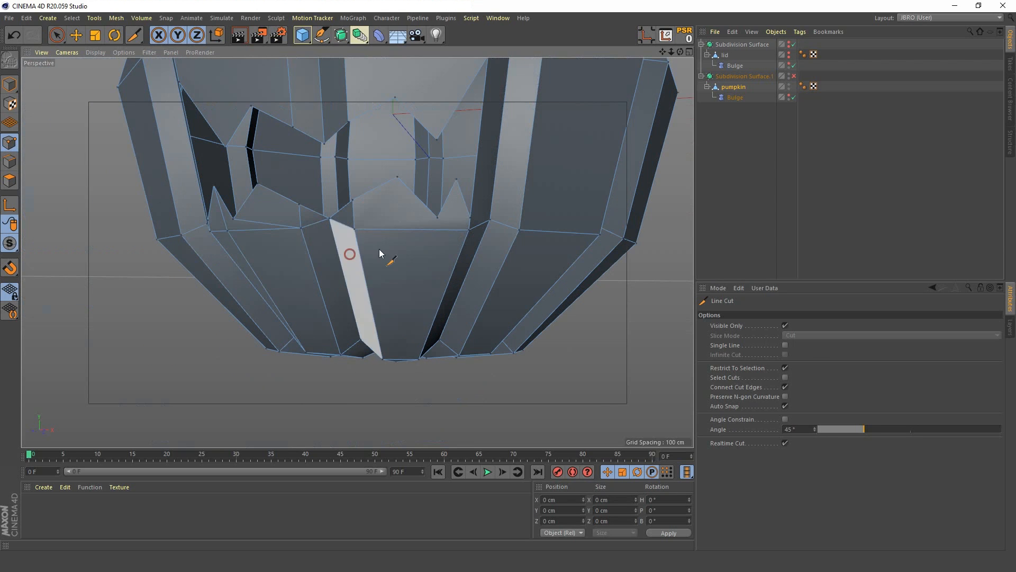
left_click(438, 218)
left_click(354, 230)
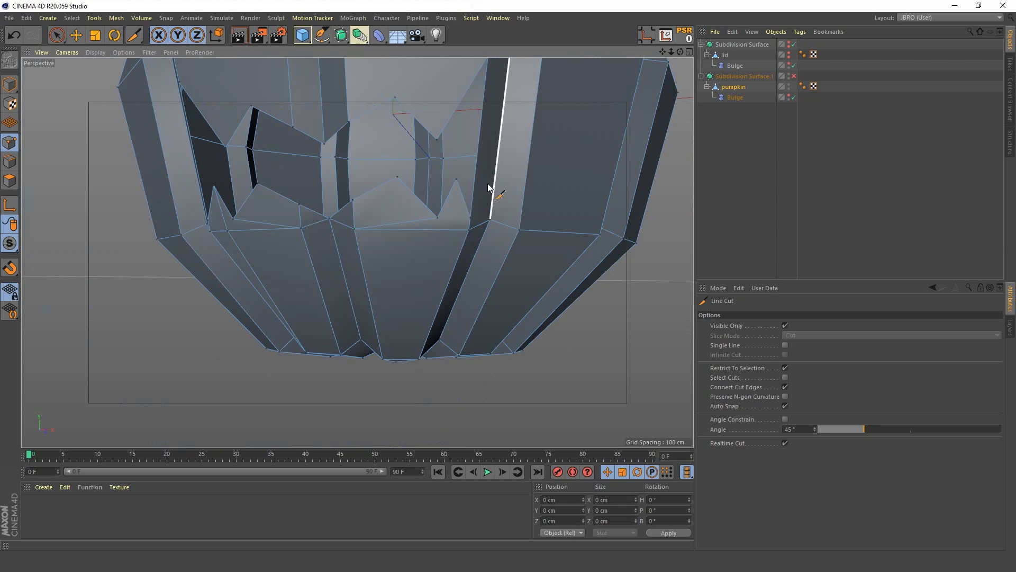
left_click(457, 181)
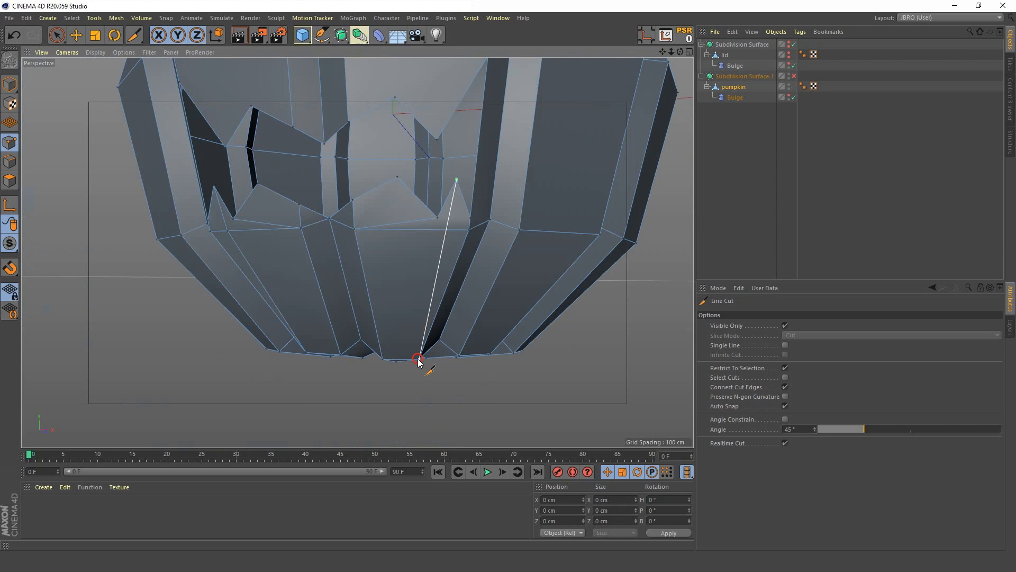
left_click(418, 359)
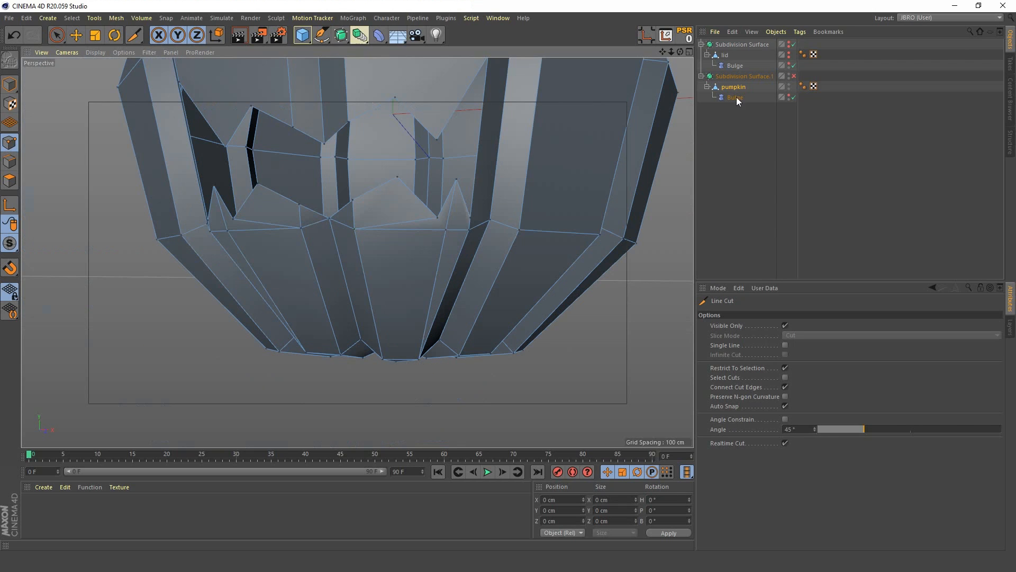
- Enable the pumpkin's subdivision and render the front view to check the smoothed eyes and mouth
left_click(794, 76)
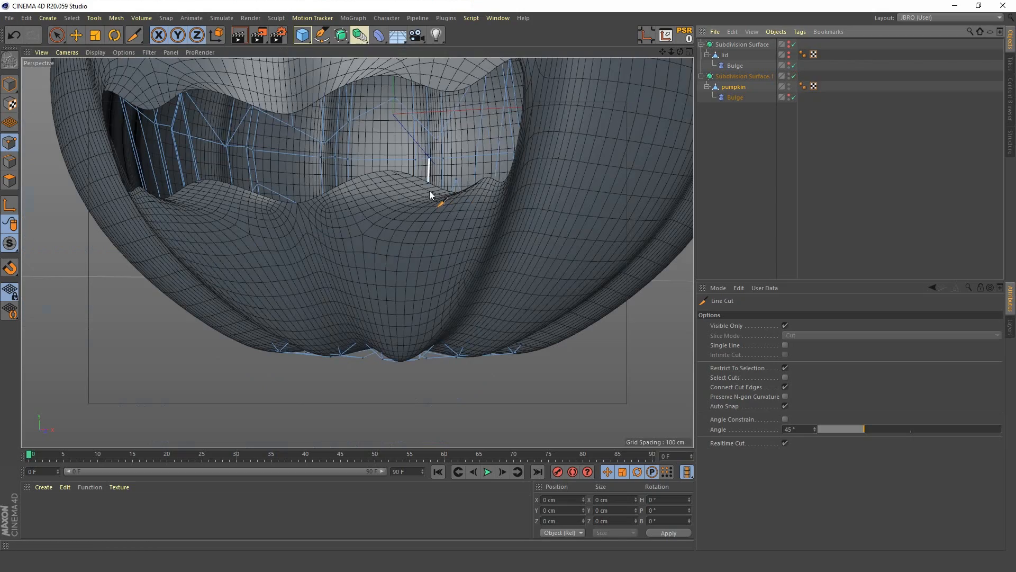
left_click_drag(431, 192, 369, 247, "alt")
scroll(318, 281, "down", 6)
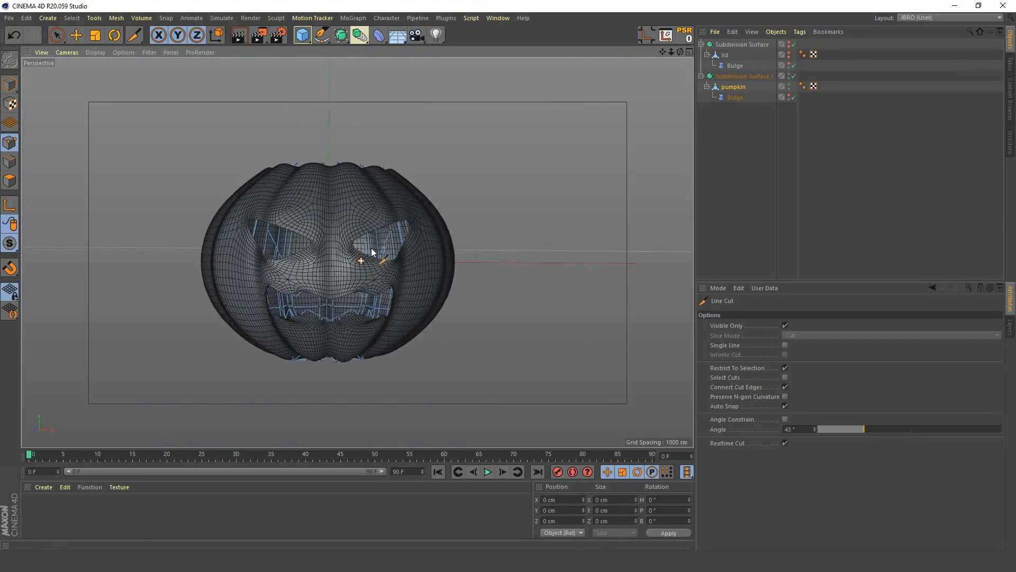
scroll(355, 241, "up", 4)
left_click(238, 36)
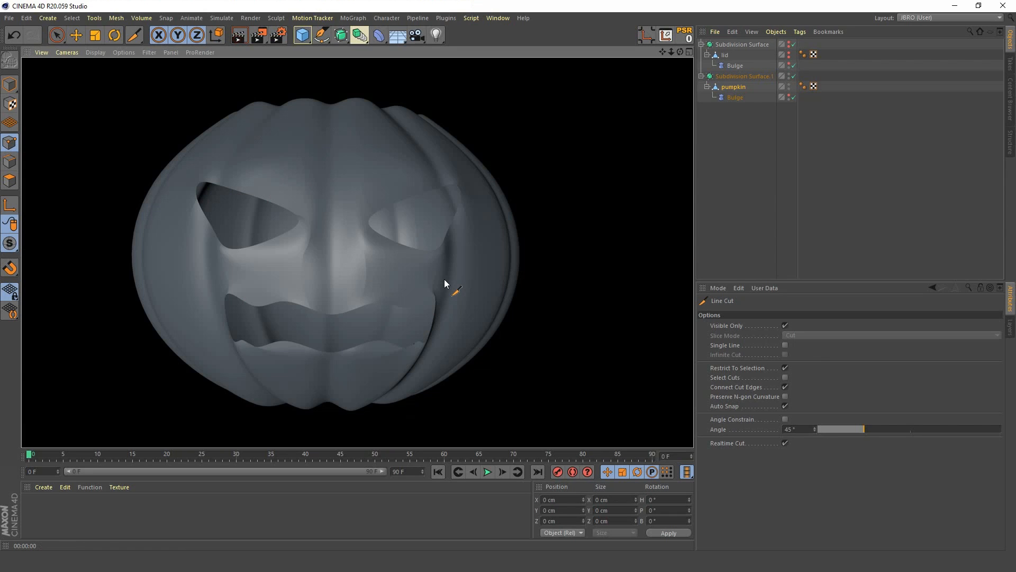
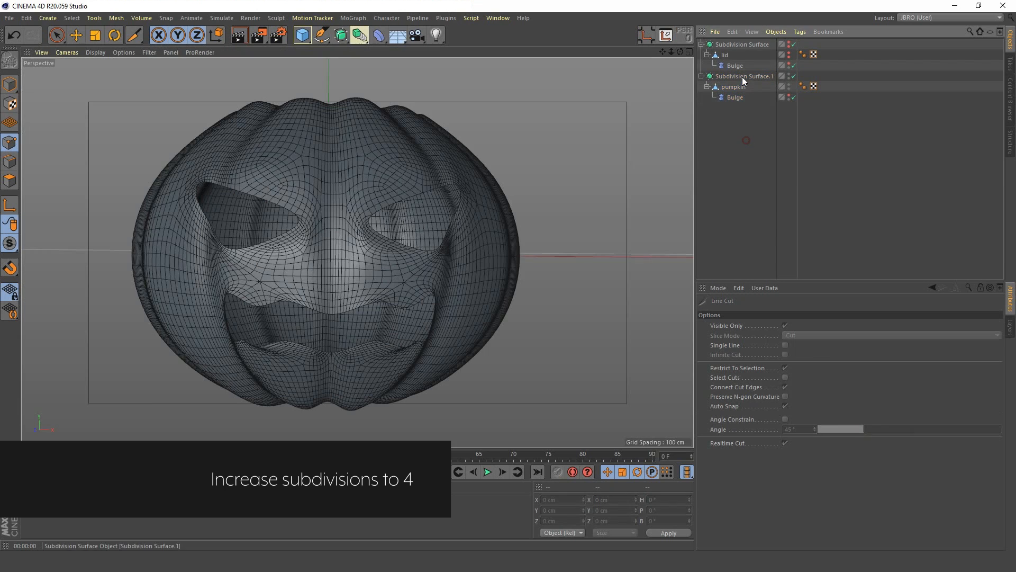
- Set the pumpkin's editor subdivision to 4 and render the pumpkin from an angled view
left_click(744, 76)
left_click(803, 343)
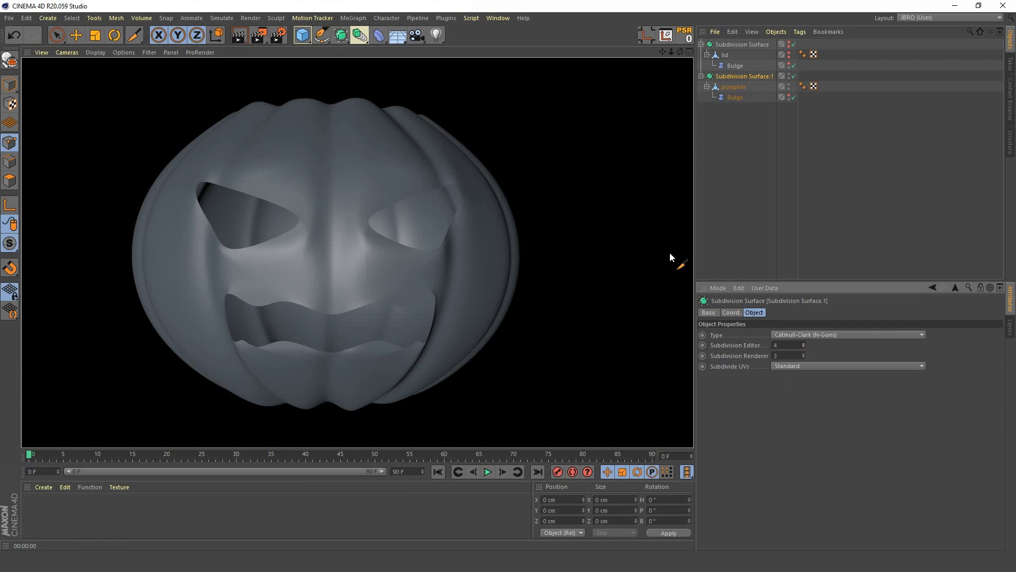
left_click(730, 177)
left_click_drag(467, 307, 342, 236, "alt")
key("ctrl+r")
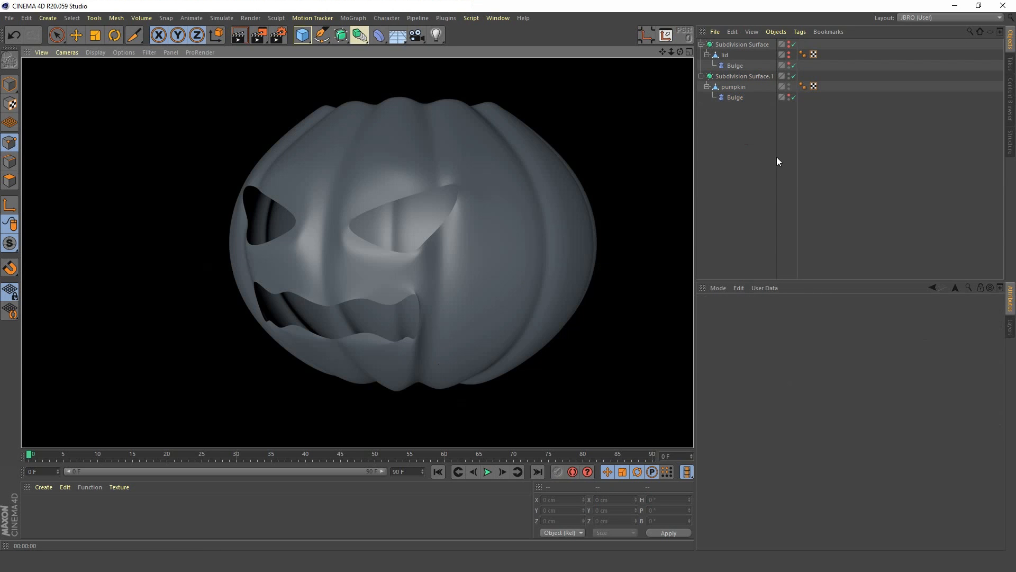
- Disable the pumpkin's subdivision and cut edges from the right upper tooth's tip and the left upper mouth notch to the lower kinks of the eyes above
left_click(777, 157)
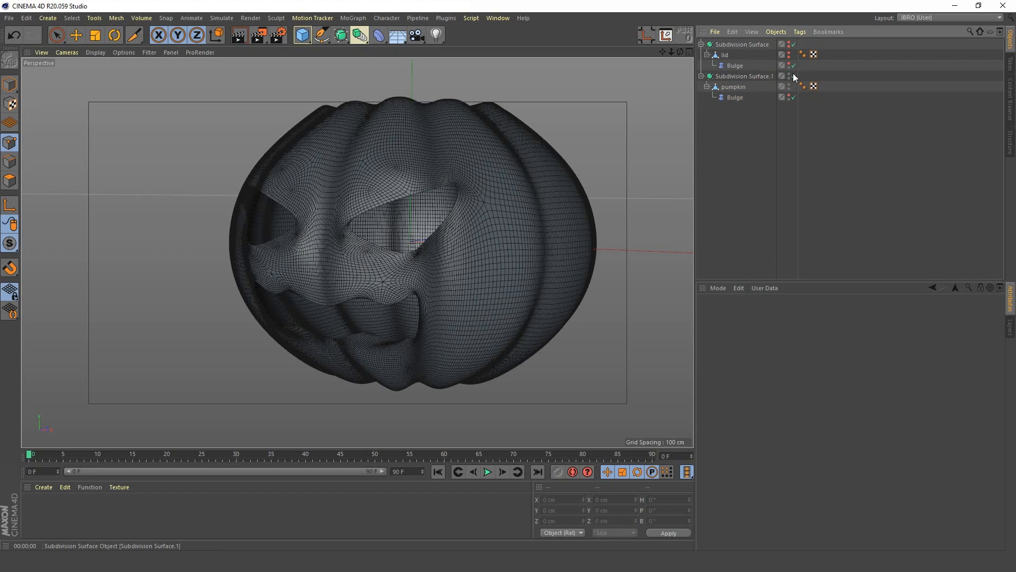
left_click(794, 76)
scroll(419, 297, "up", 8)
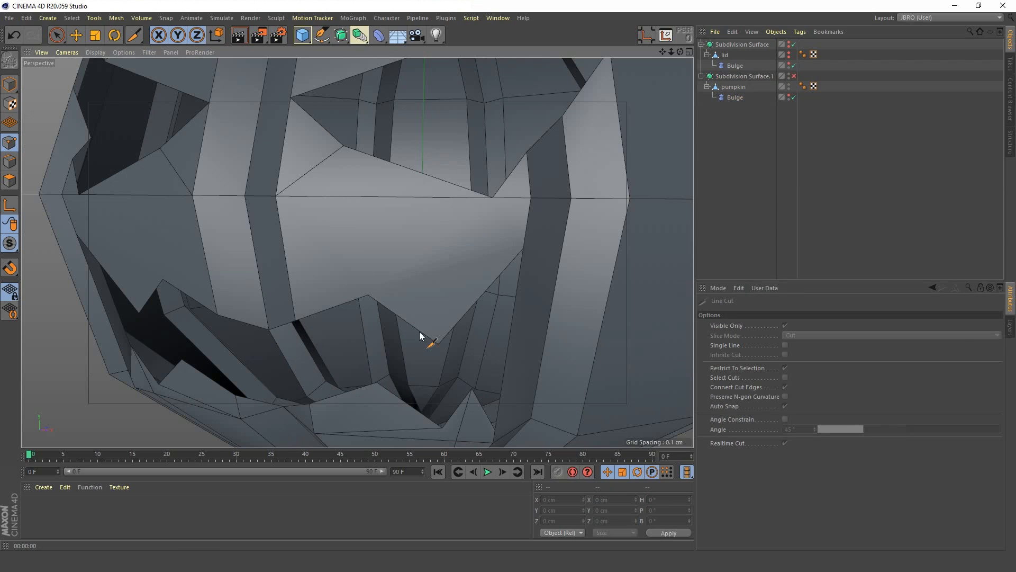
left_click(734, 87)
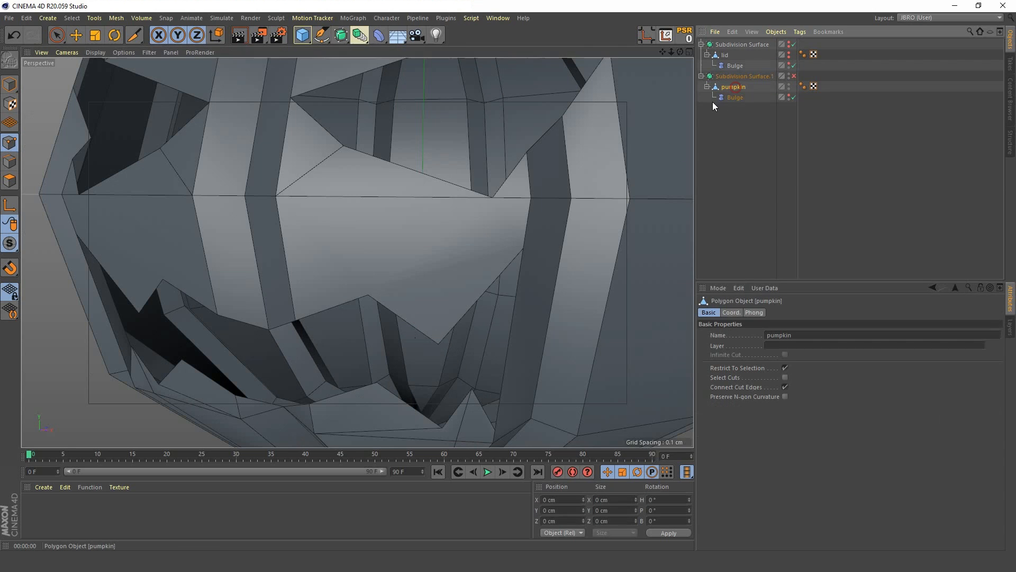
scroll(446, 313, "down", 3)
left_click(431, 320)
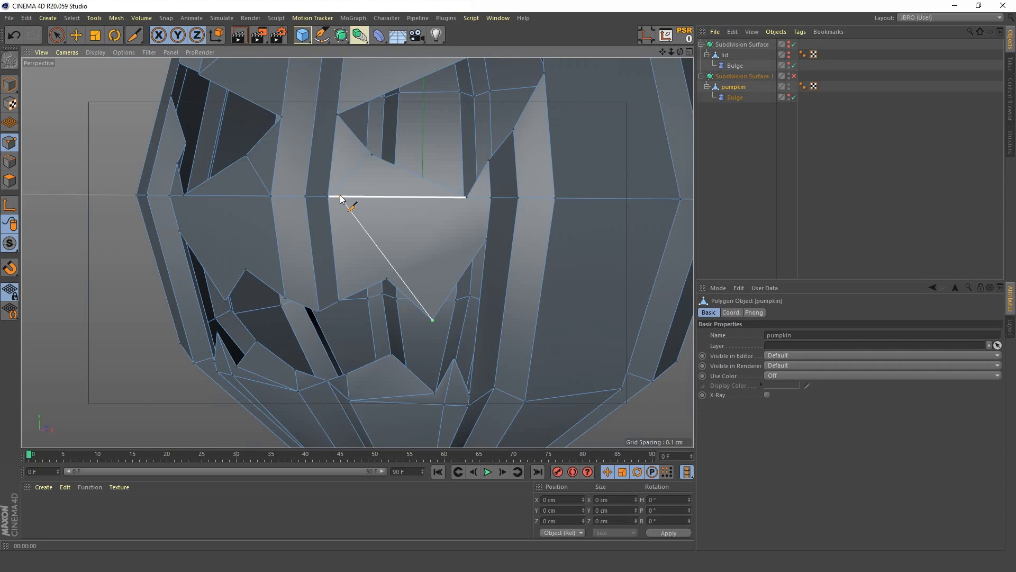
left_click(372, 157)
middle_click_drag(341, 227, 446, 228, "alt")
left_click_drag(425, 229, 487, 237, "alt")
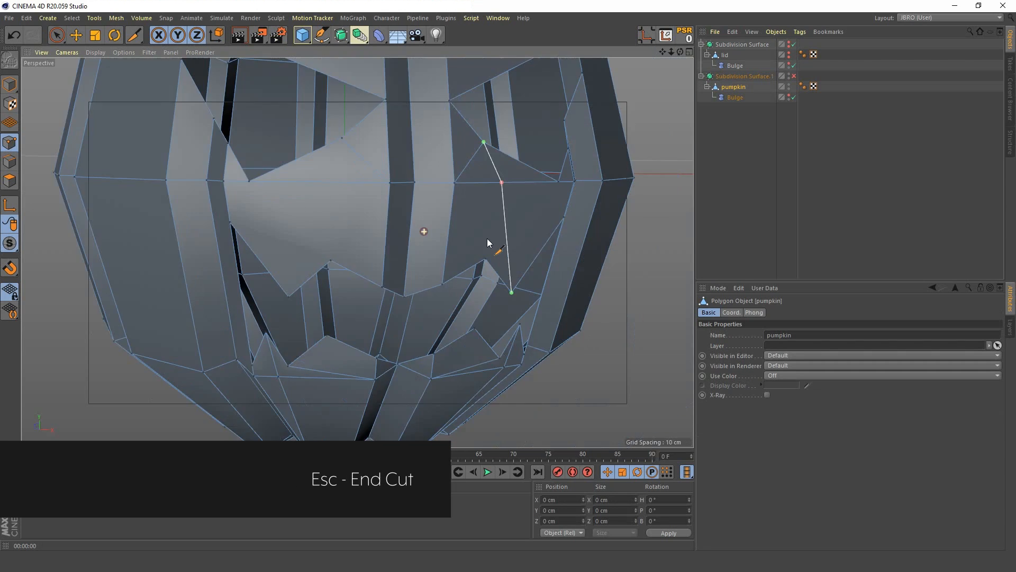
key("Escape")
left_click(331, 260)
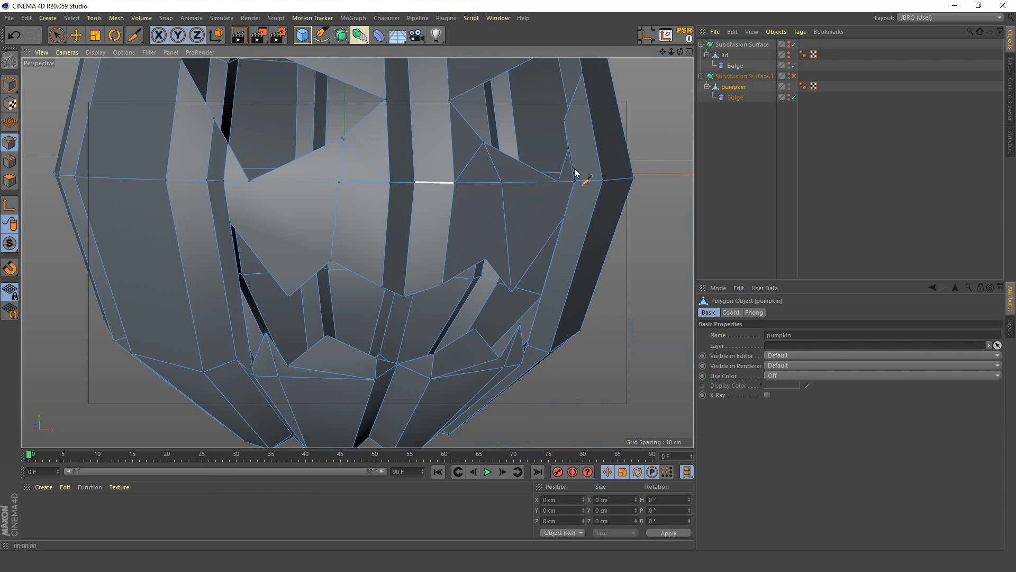
- Enable the pumpkin's subdivision, render the face and examine the smoothed eyes and mouth from several angles
left_click(793, 75)
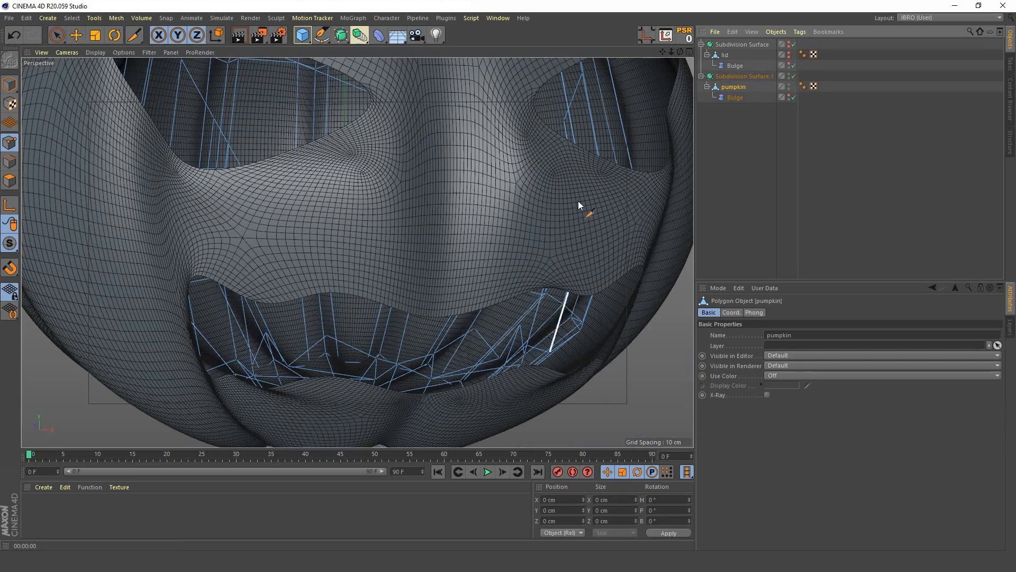
right_click_drag(516, 210, 474, 249, "alt")
mouse_move(472, 245)
left_mouse_down("alt")
mouse_move(422, 224)
mouse_move(432, 225)
left_mouse_up("alt")
left_click(243, 36)
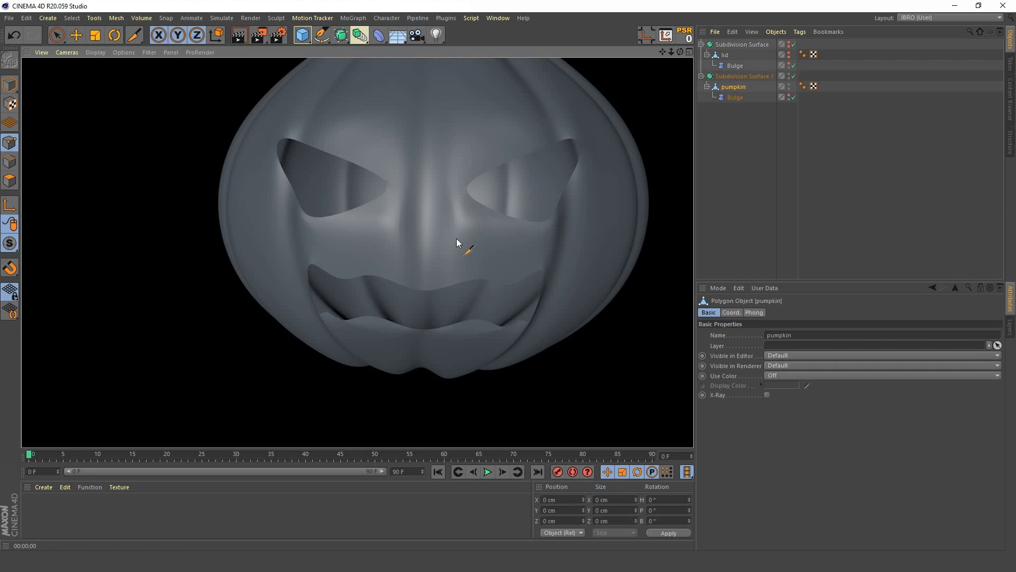
left_click(727, 180)
right_click_drag(504, 257, 433, 311, "alt")
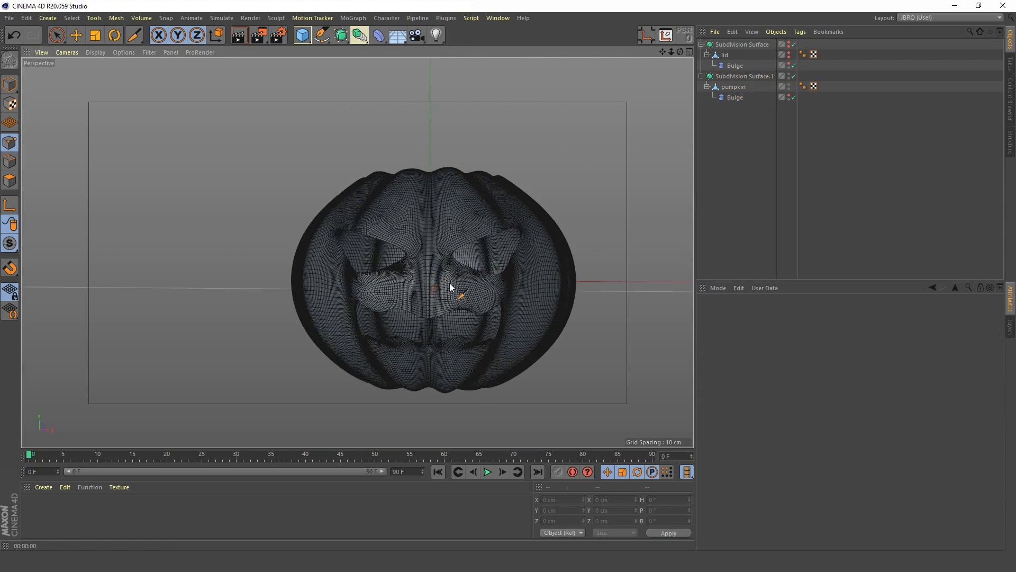
scroll(385, 255, "up", 8)
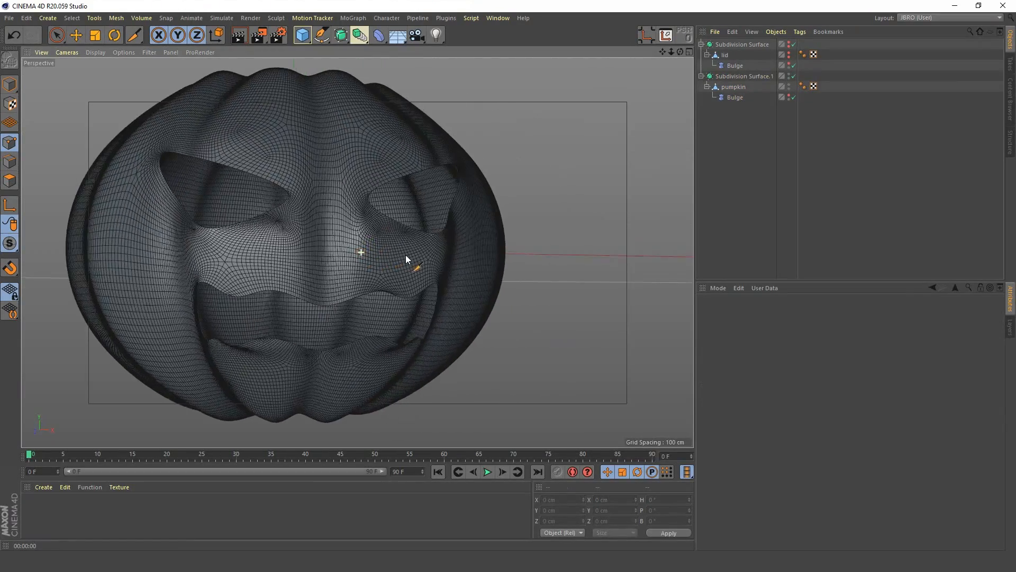
left_click_drag(406, 255, 399, 279, "alt")
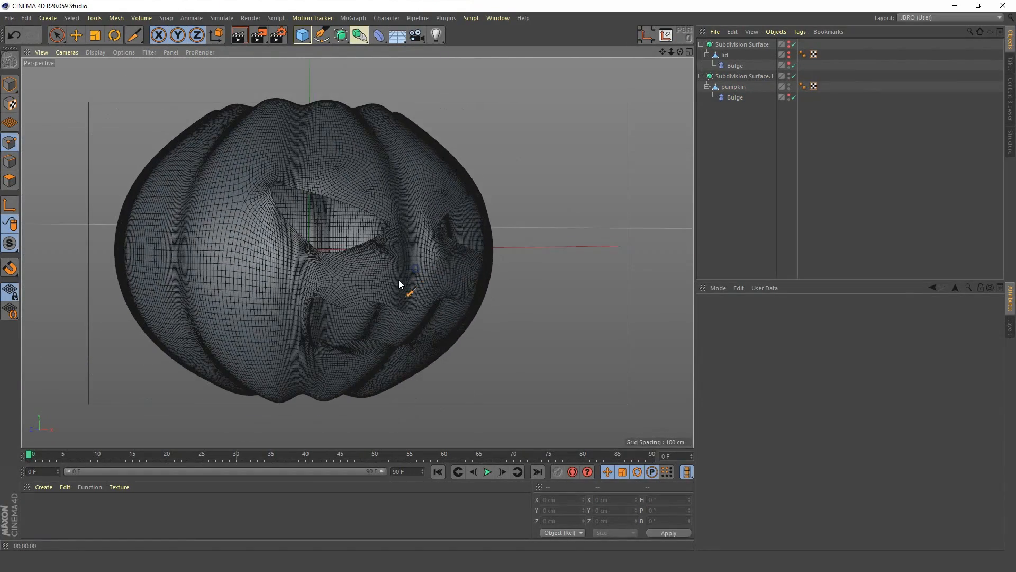
- Disable the pumpkin's subdivision and select all polygons of the pumpkin mesh
left_click(794, 76)
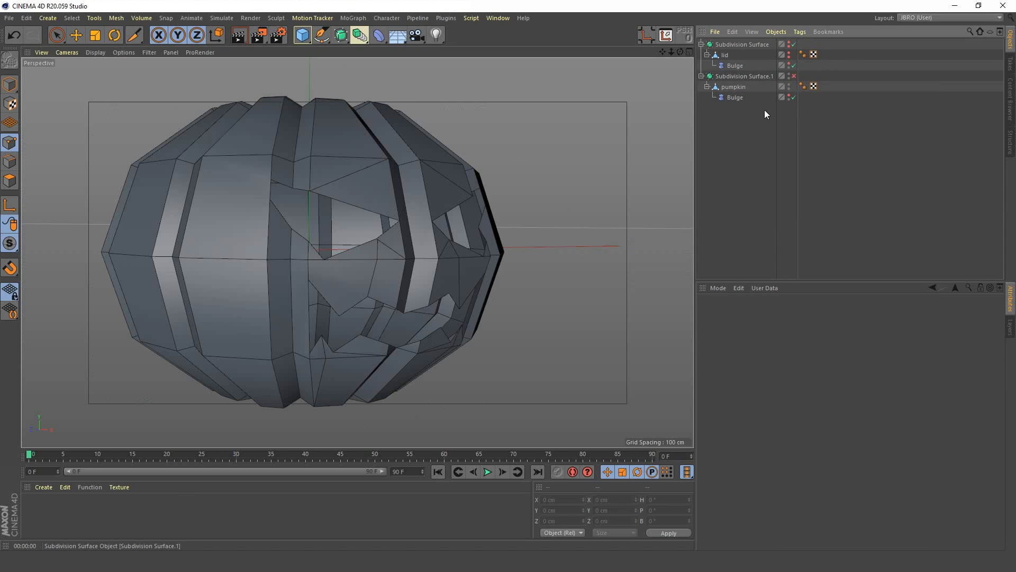
left_click(743, 87)
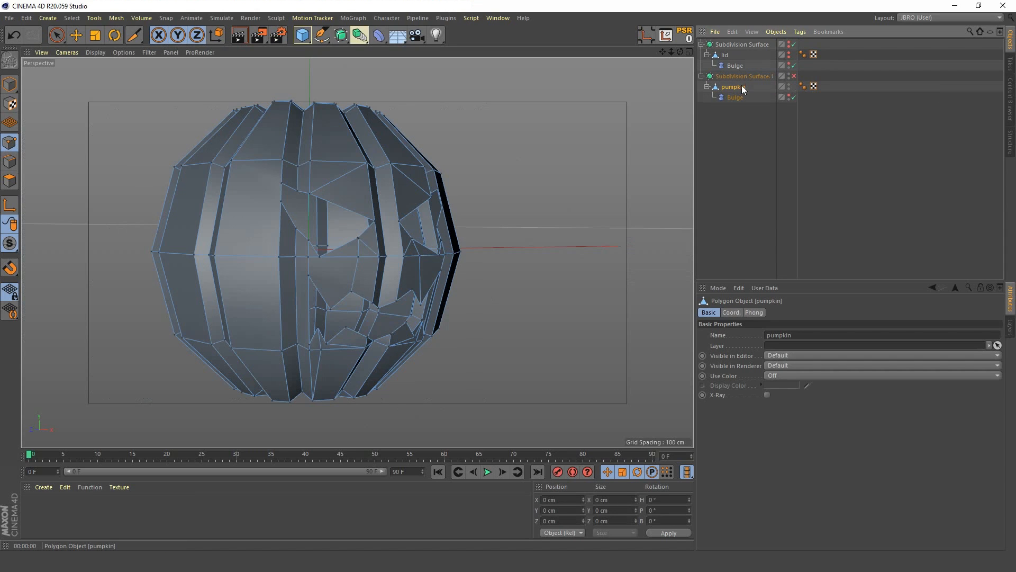
left_click(10, 181)
key("ctrl+a")
left_click_drag(371, 261, 389, 281, "alt")
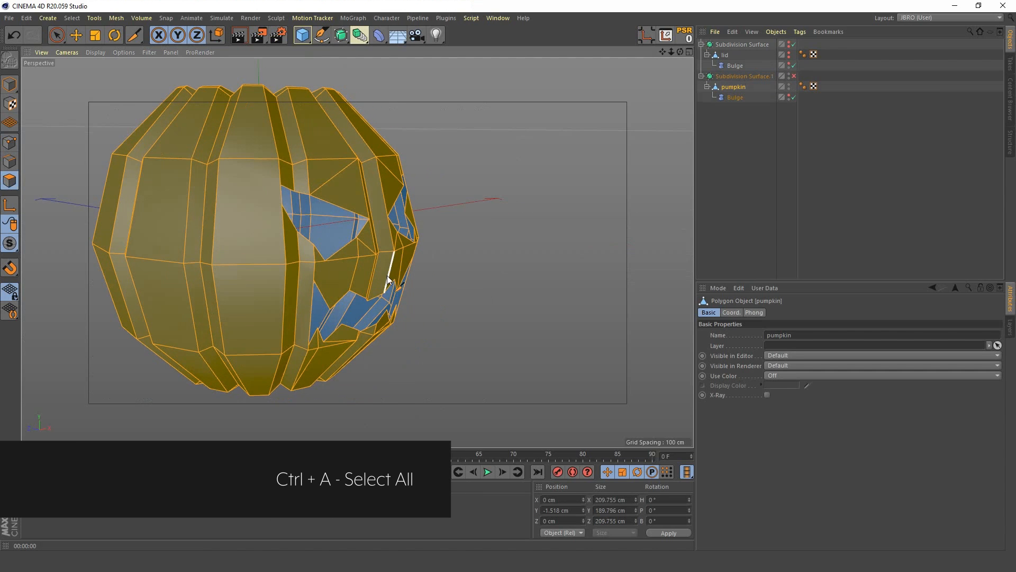
scroll(389, 280, "up", 6)
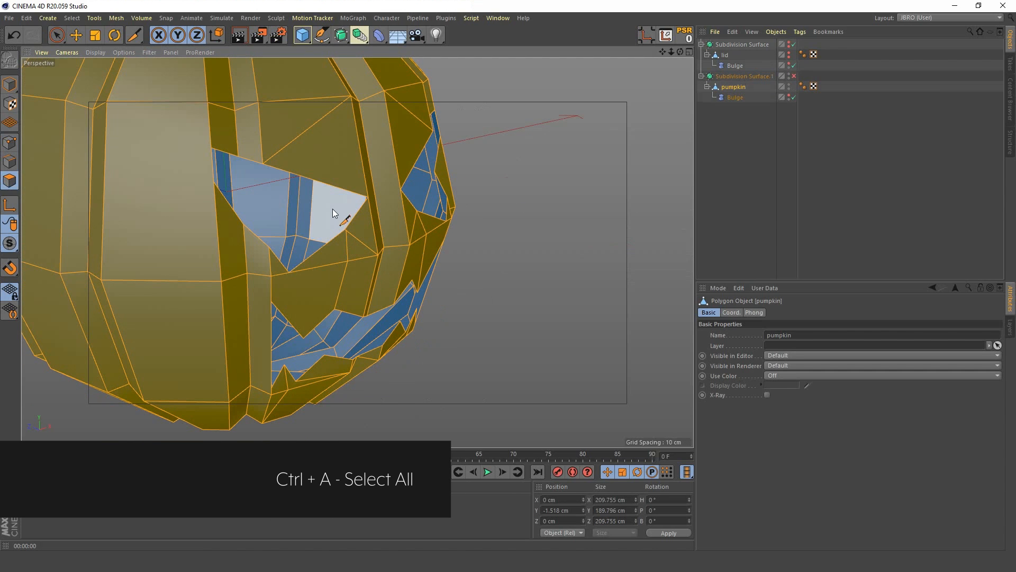
- Extrude the selected polygons inward with an offset of -12.7 cm to thicken the shell, and deselect the pumpkin
key("d")
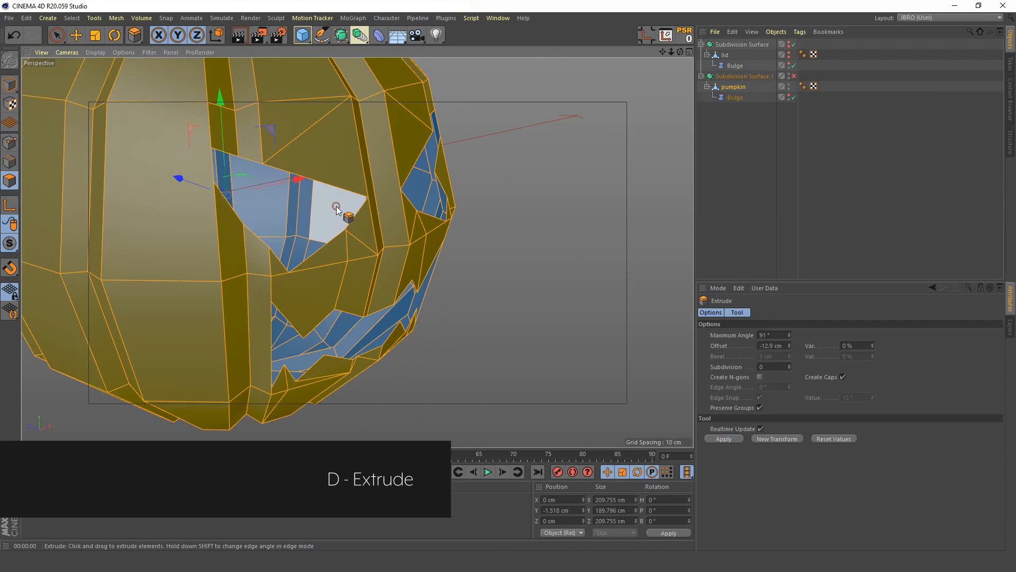
left_click_drag(337, 207, 269, 207)
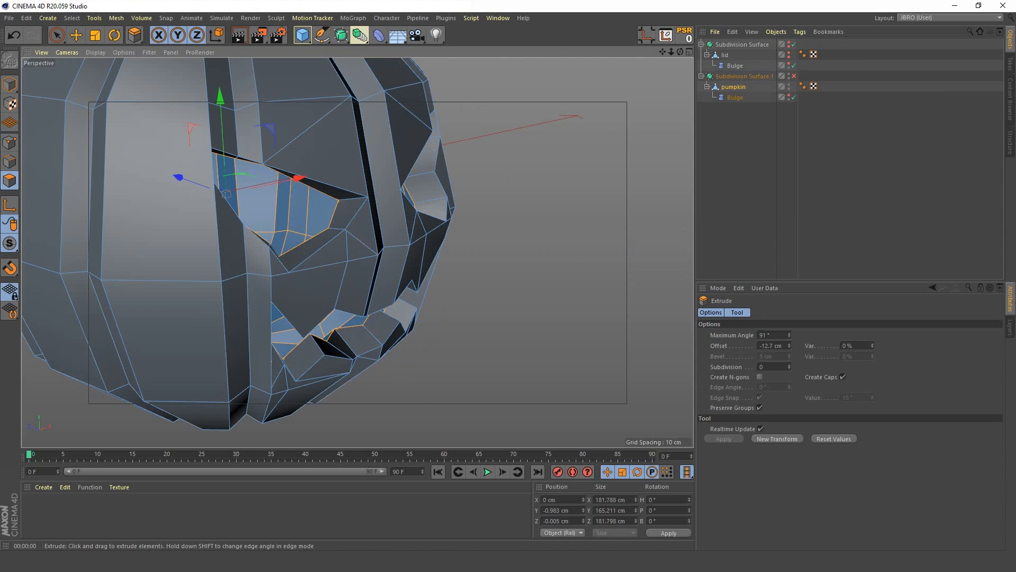
left_click(700, 150)
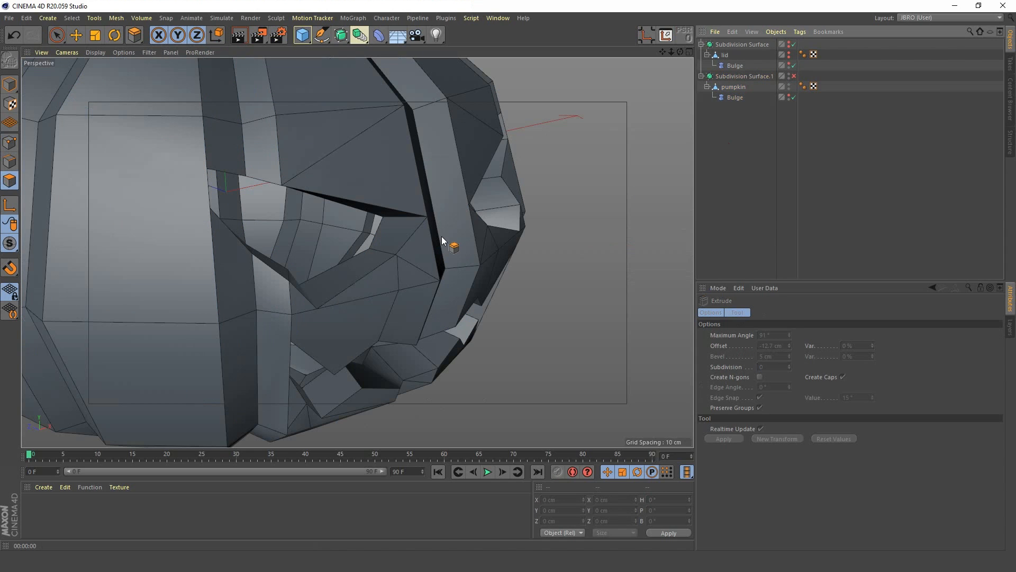
left_click_drag(442, 236, 354, 211, "alt")
scroll(354, 211, "down", 5)
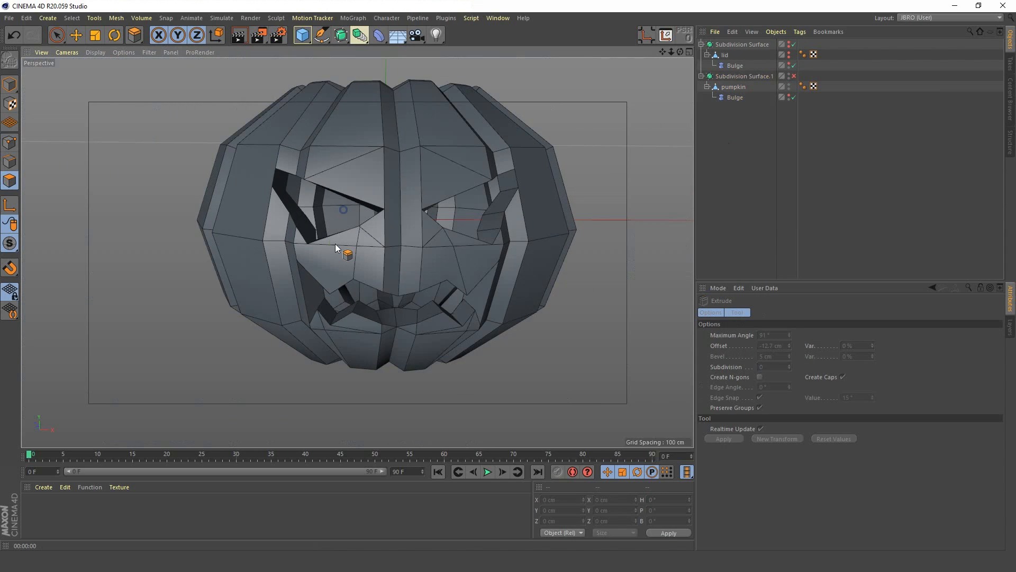
left_click_drag(335, 244, 455, 222, "alt")
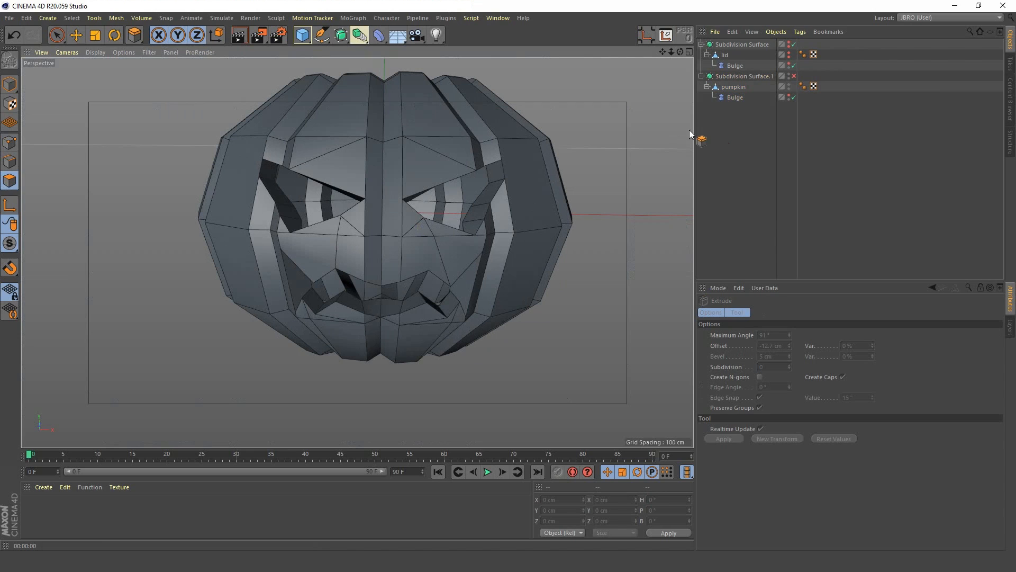
- Enable the pumpkin's subdivision, render the face and examine the smoothed rims of the thickened eyes and mouth
left_click(794, 75)
mouse_move(374, 238)
left_mouse_down("alt")
mouse_move(389, 244)
mouse_move(365, 229)
left_mouse_up("alt")
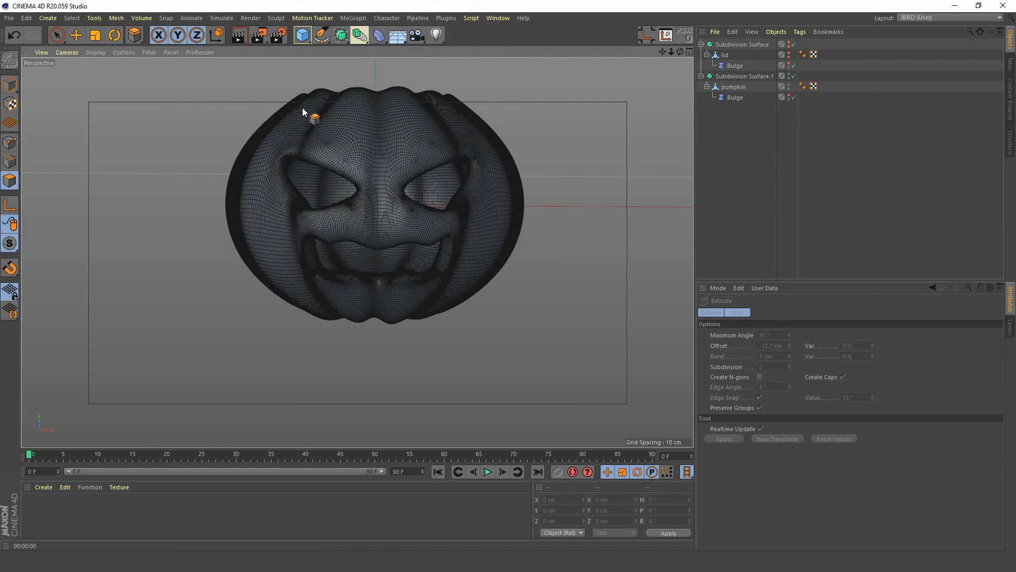
left_click(239, 35)
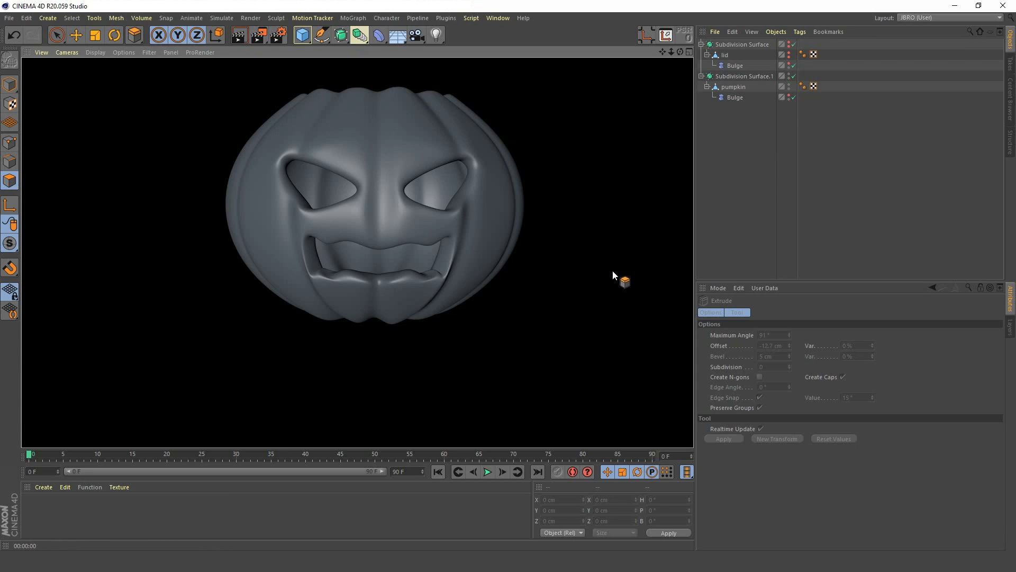
left_click(717, 167)
middle_click_drag(487, 278, 466, 326, "alt")
right_click_drag(373, 286, 411, 243, "alt")
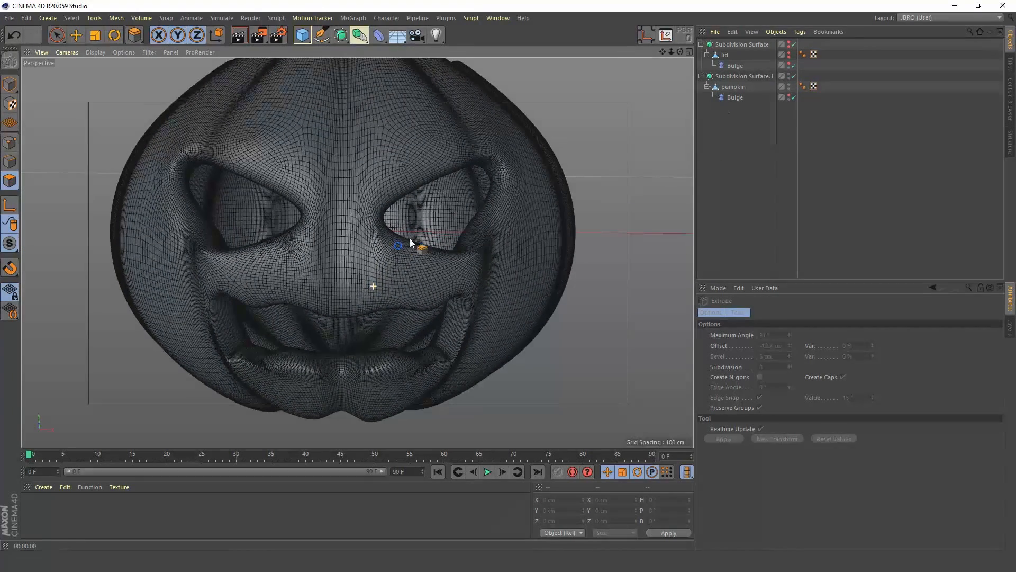
- Disable the pumpkin's subdivision and loop-cut the wall thickness around the right eye opening, near its front and inner rims
left_click(793, 76)
left_click_drag(363, 230, 388, 240, "alt")
key("k")
key("l")
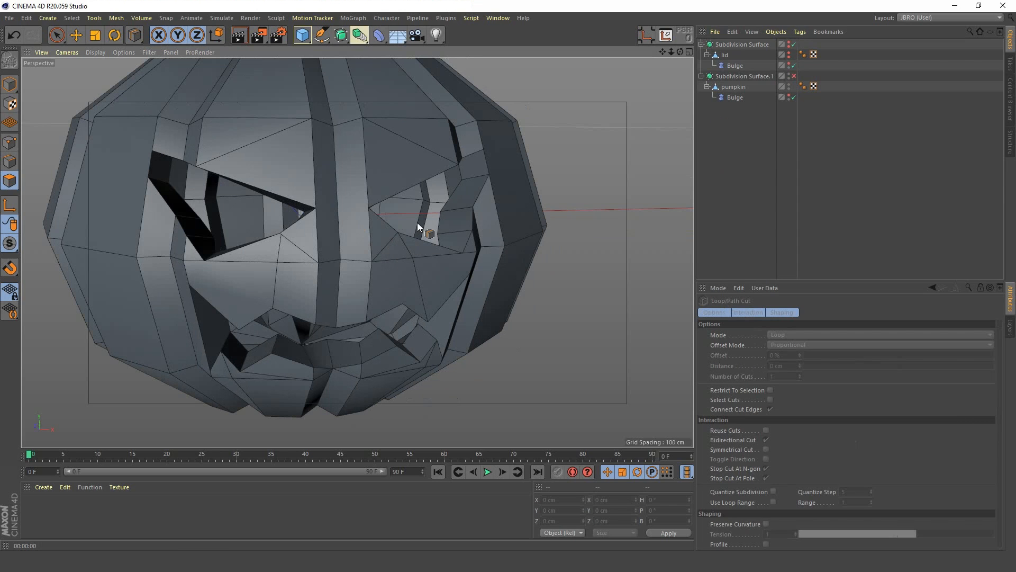
left_click(741, 88)
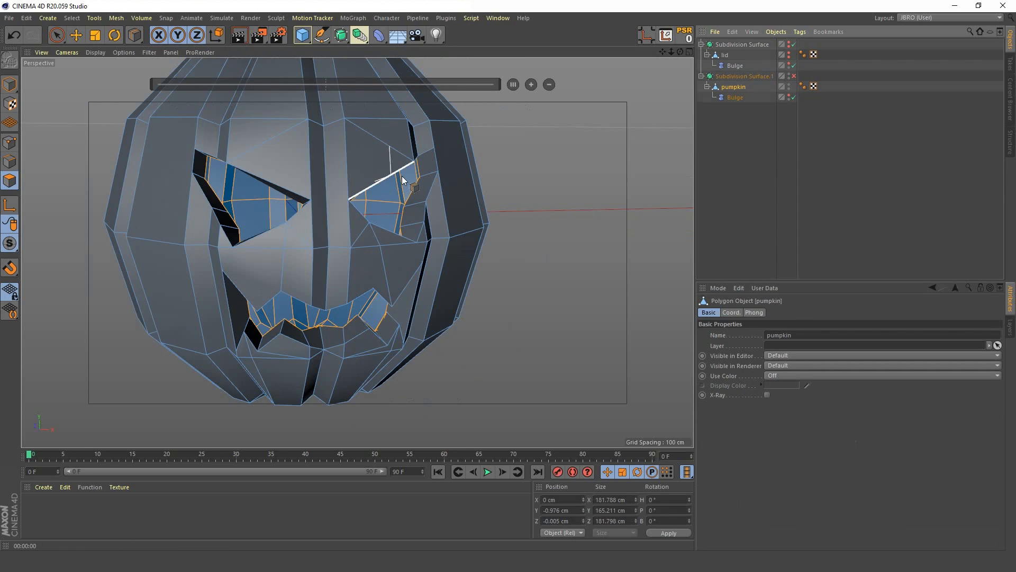
left_click_drag(370, 180, 383, 196, "alt")
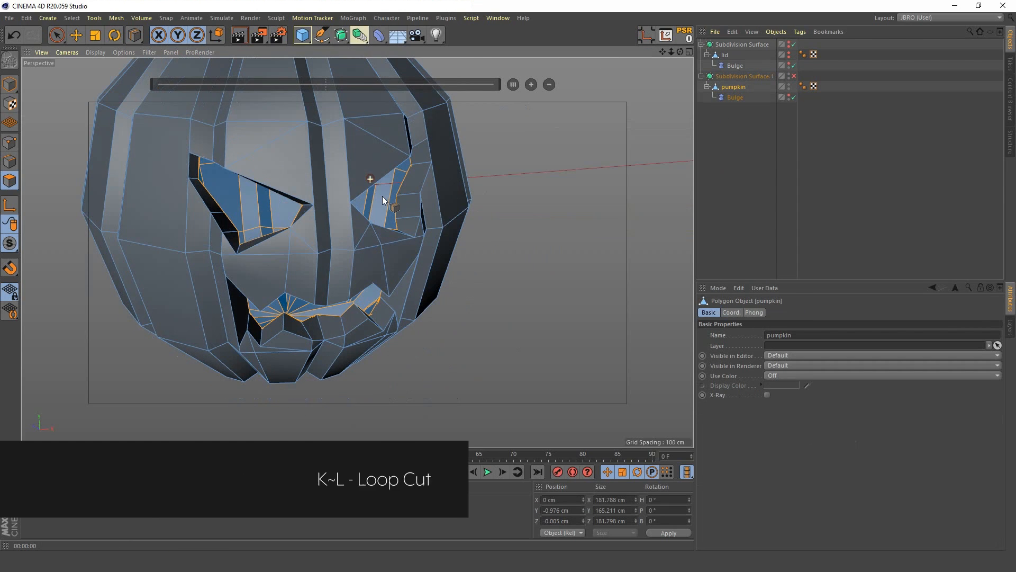
right_click_drag(401, 196, 428, 168, "alt")
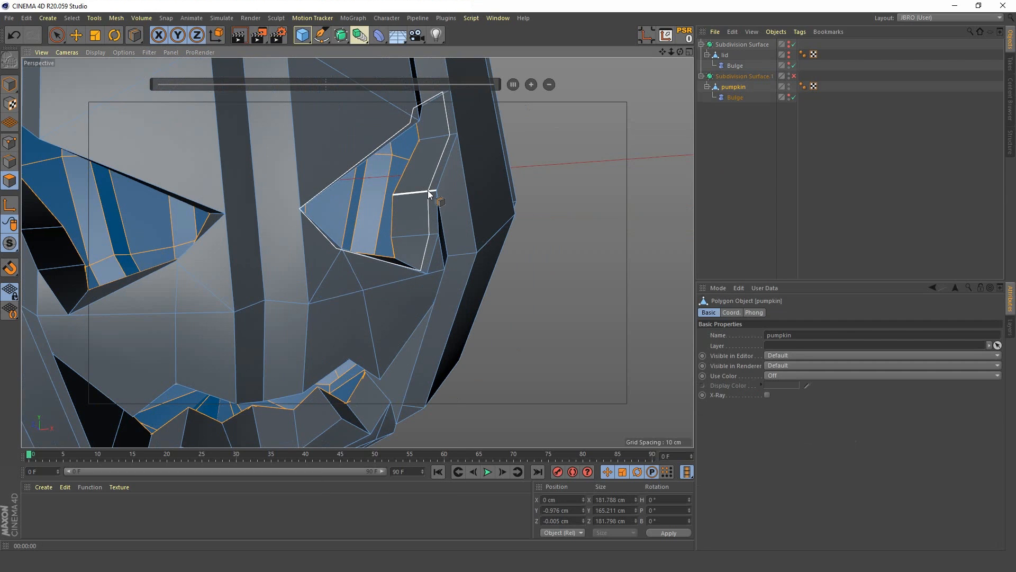
left_click_drag(427, 190, 402, 195)
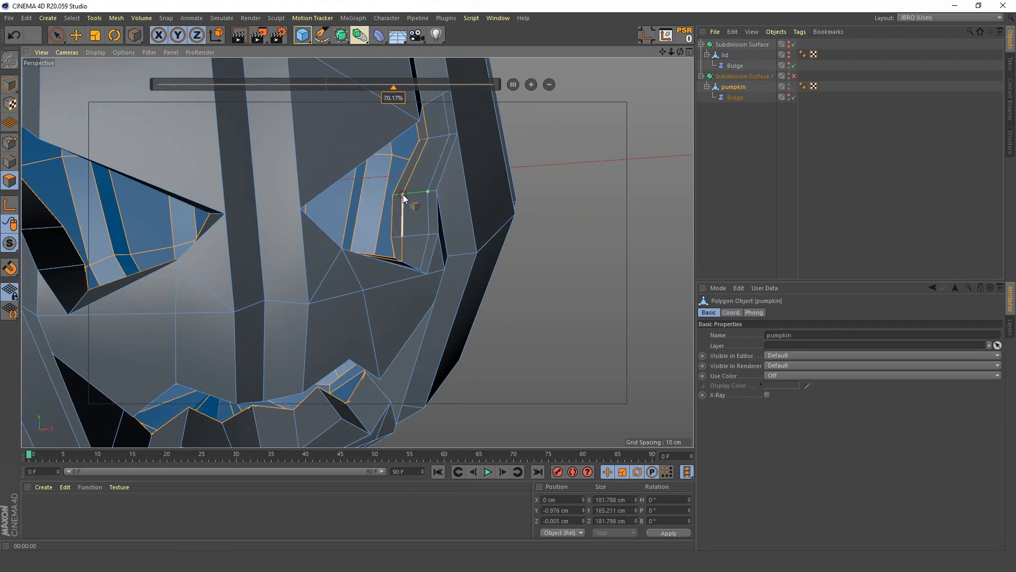
- Add matching loop cuts around the wall thickness of the left eye opening, near its front and inner rims
left_click_drag(313, 268, 268, 260, "alt")
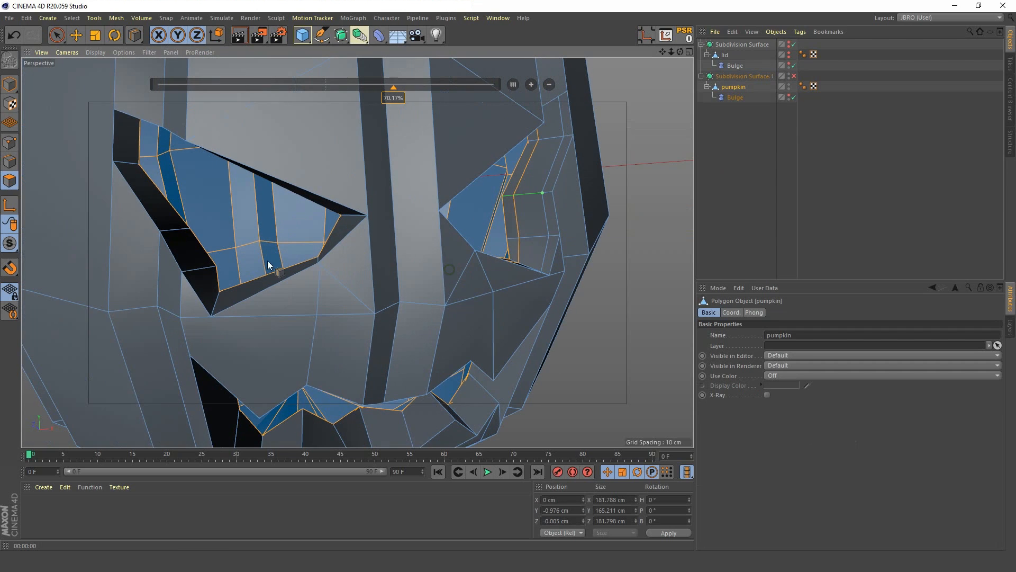
mouse_move(186, 227)
left_mouse_down("alt")
mouse_move(157, 240)
mouse_move(179, 233)
left_mouse_up("alt")
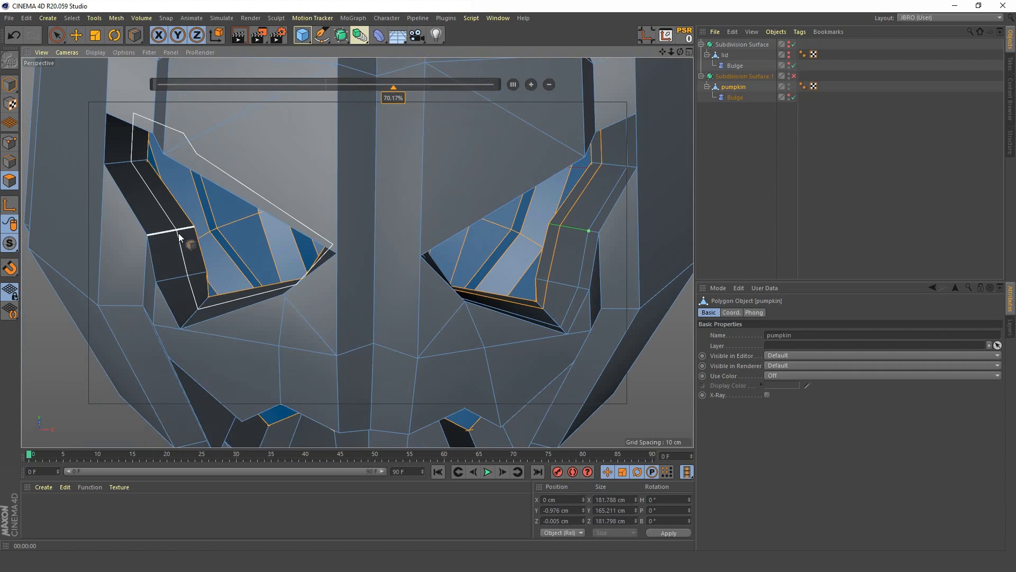
left_click(161, 234)
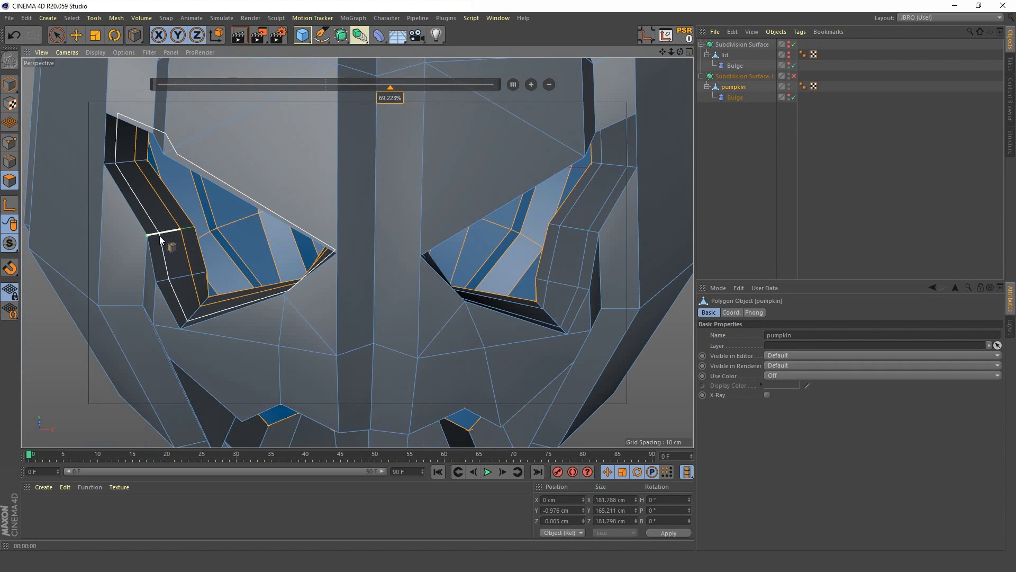
- Enable the pumpkin's subdivision and examine the smoothed eye rims from the front and sides
left_click(793, 77)
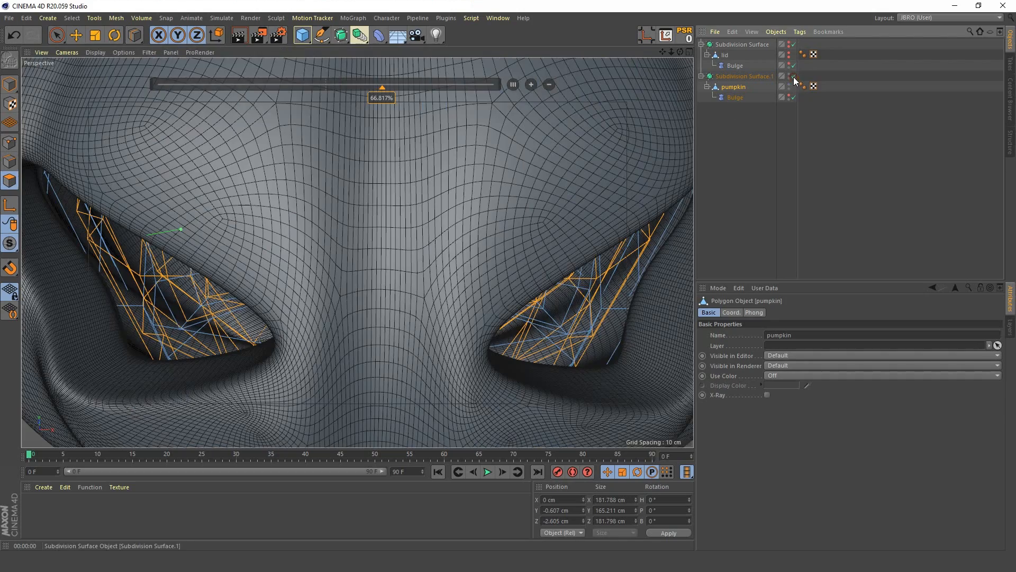
scroll(308, 293, "down", 10)
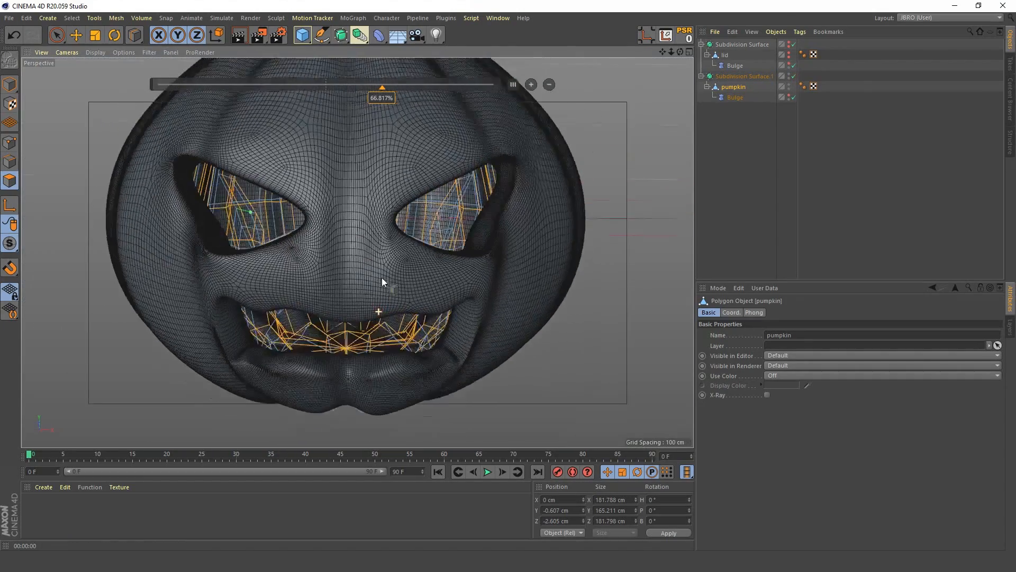
left_click_drag(386, 263, 417, 268, "alt")
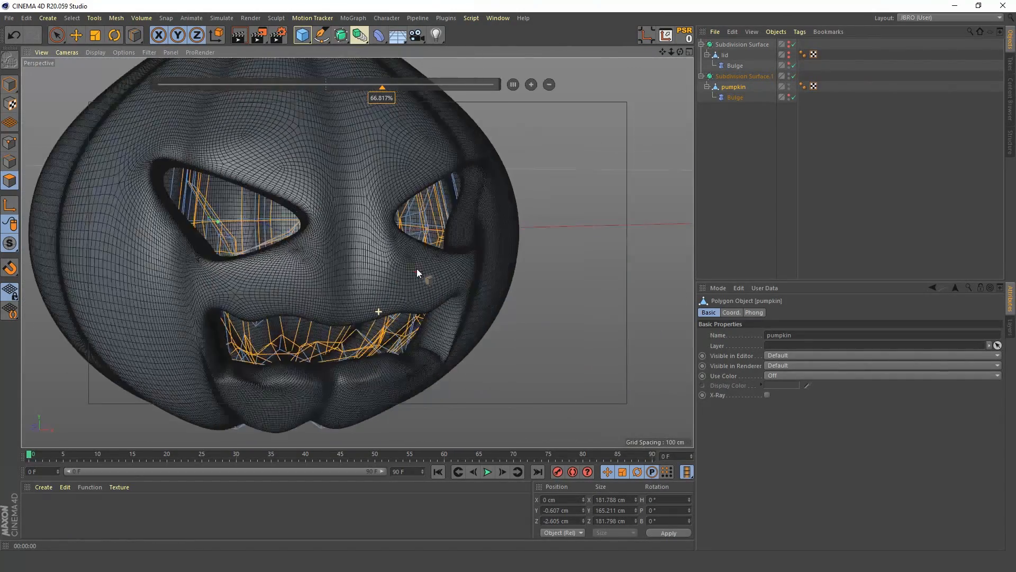
left_click_drag(467, 320, 404, 293, "alt")
- Disable the pumpkin's subdivision and loop-cut the wall thickness around the mouth opening, near its front and inner rims
left_click(794, 76)
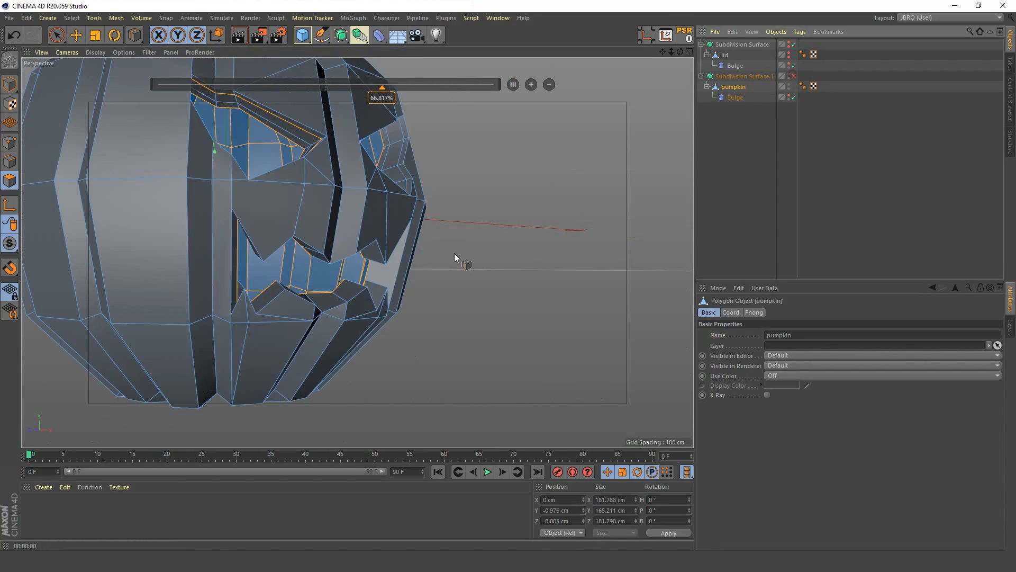
scroll(363, 296, "up", 6)
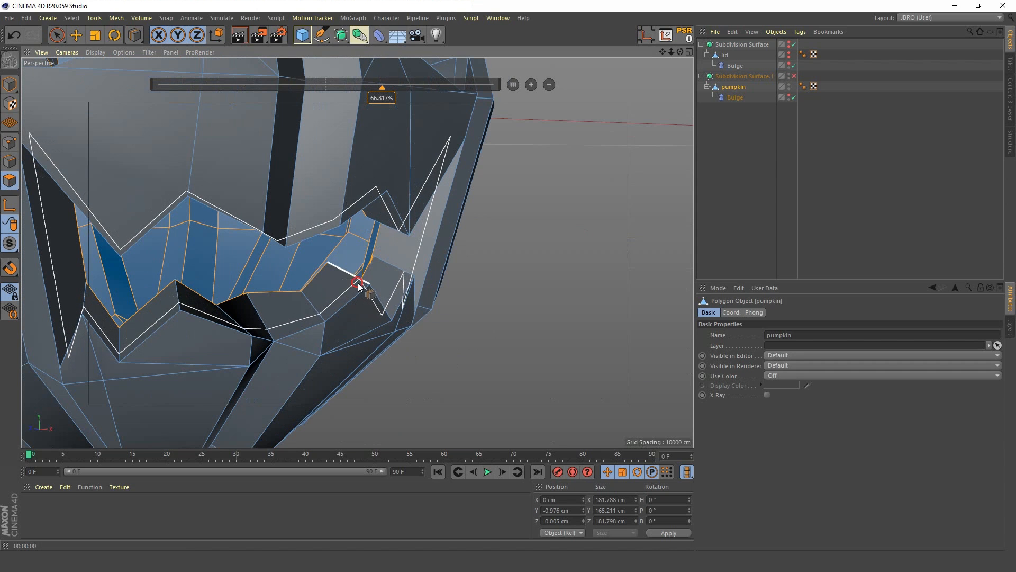
left_click_drag(359, 285, 361, 283, "alt")
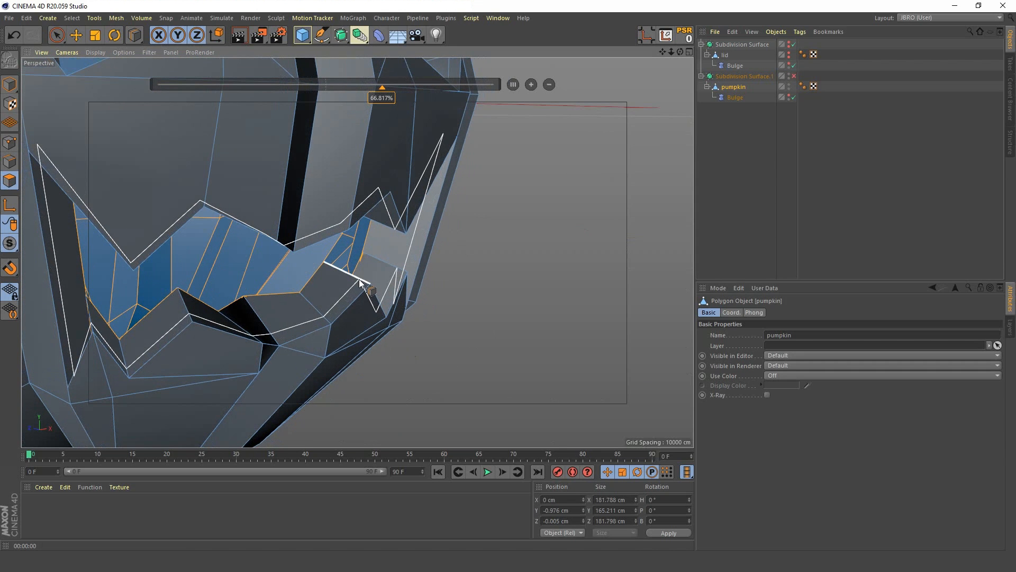
left_click(332, 268)
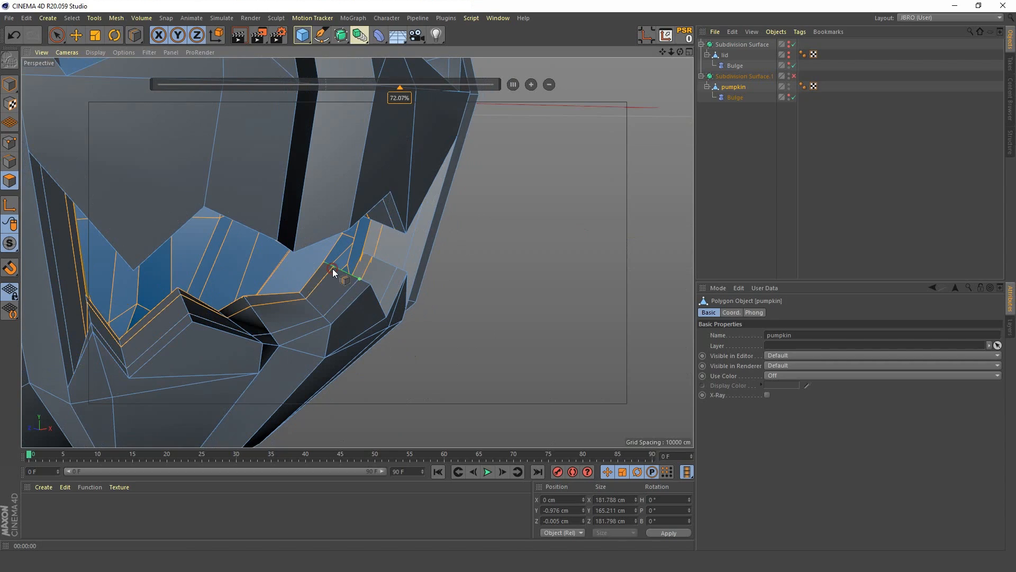
- Toggle the pumpkin's subdivision and compare the low-poly mouth with its smoothed rim and teeth
left_click(795, 76)
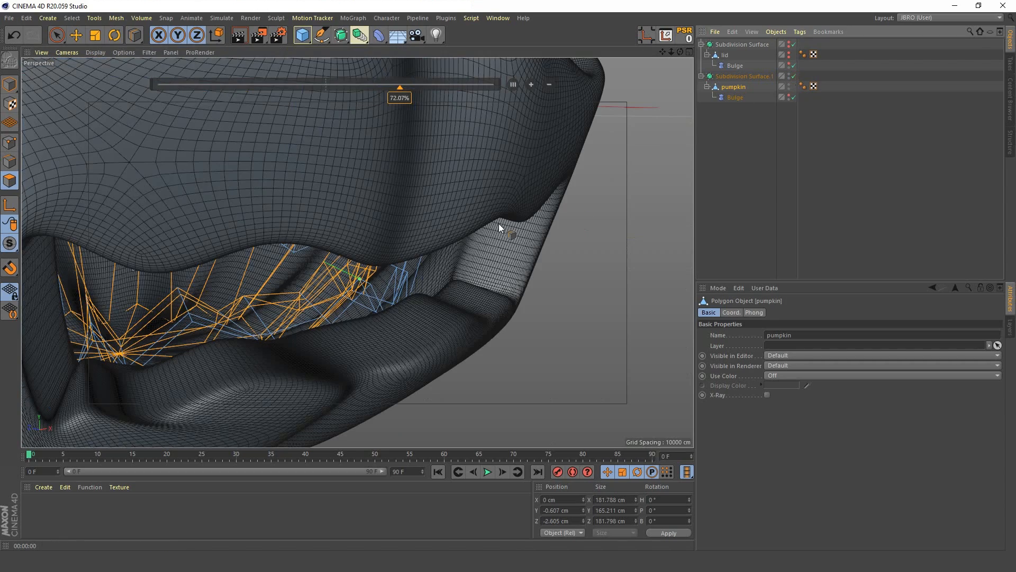
right_click_drag(499, 224, 360, 283, "alt")
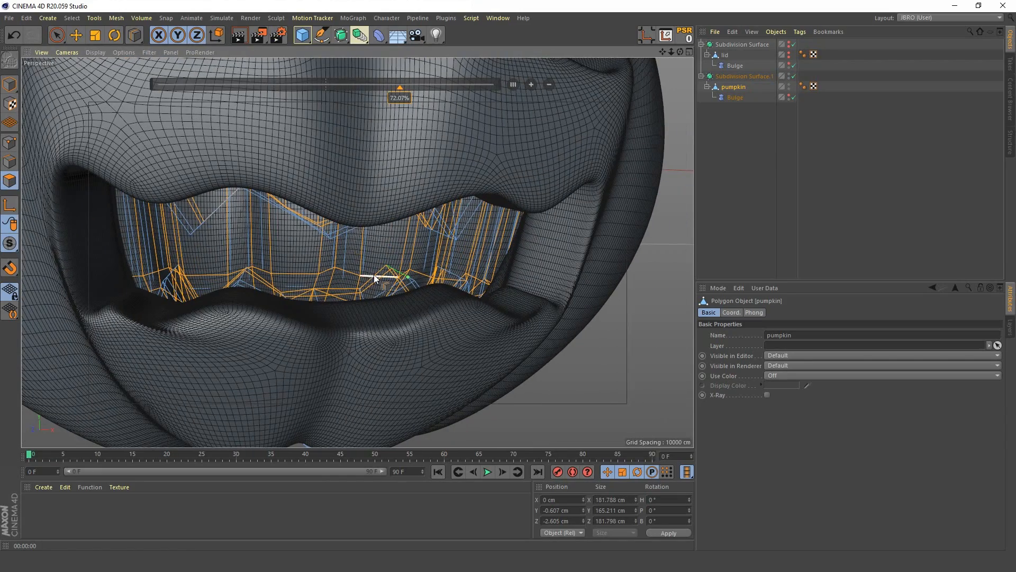
left_click(794, 76)
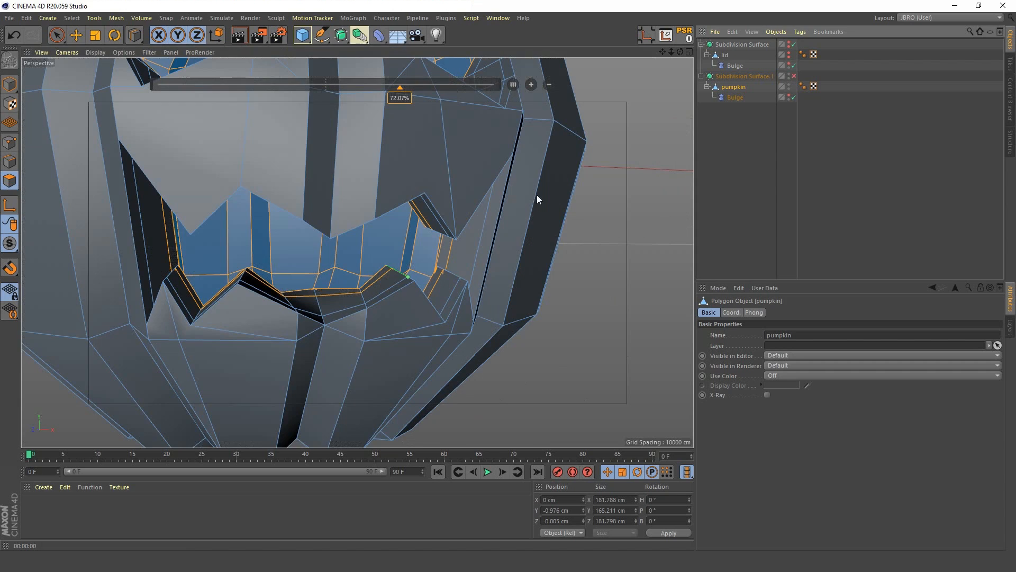
left_click_drag(330, 238, 668, 90, "alt")
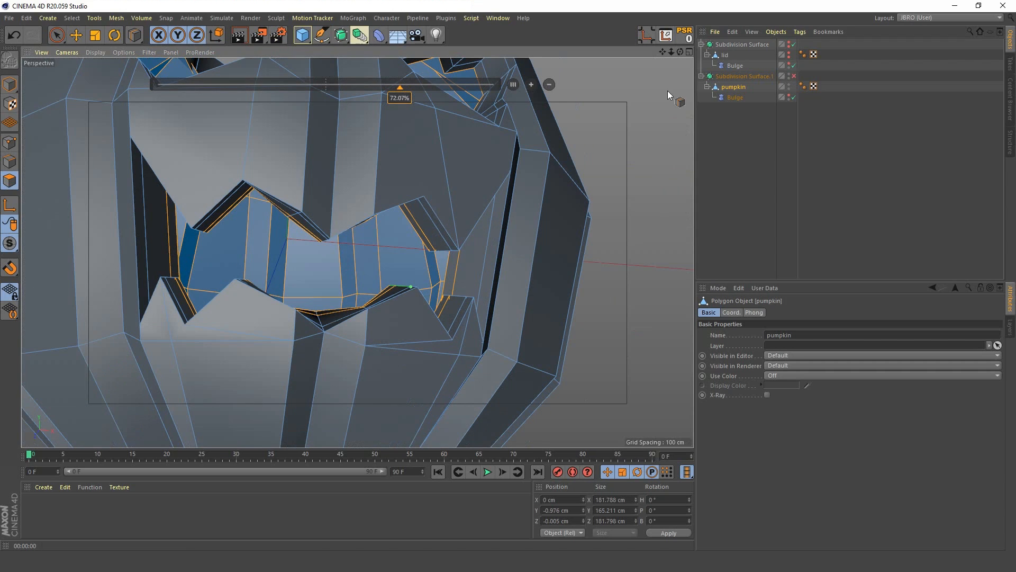
left_click(794, 76)
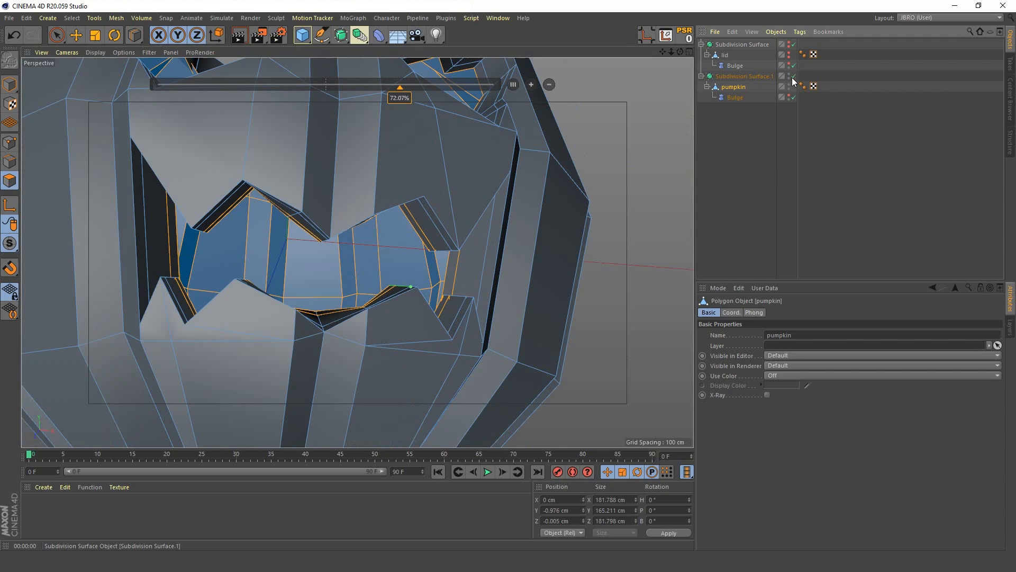
right_click_drag(424, 244, 314, 246, "alt")
left_click_drag(313, 245, 323, 264, "alt")
right_click_drag(323, 264, 352, 215, "alt")
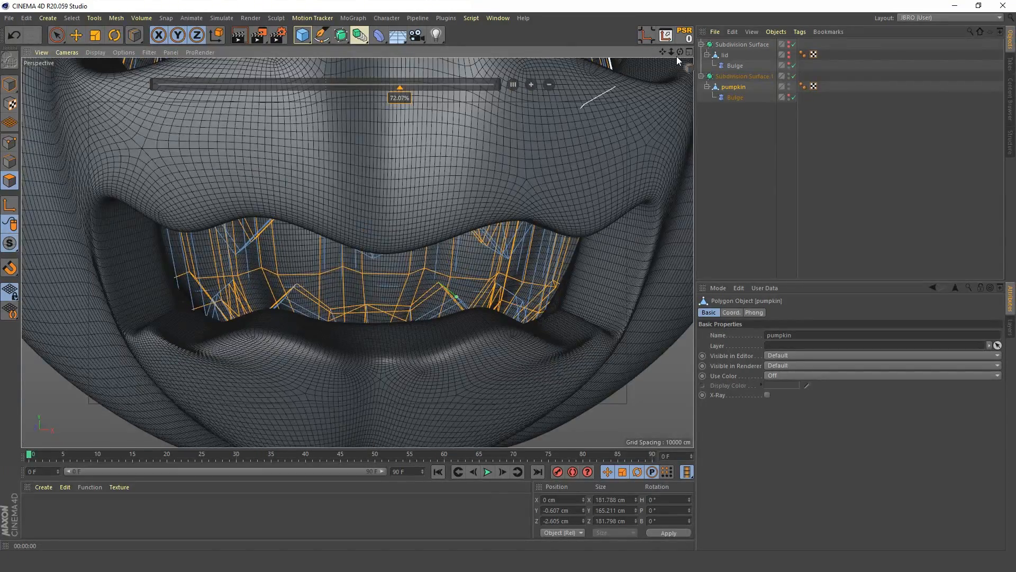
- Disable the pumpkin's subdivision and select the edges running through the wall thickness at the middle upper tooth's tip
left_click(14, 161)
left_click_drag(399, 275, 424, 247, "alt")
right_click_drag(424, 246, 430, 204, "alt")
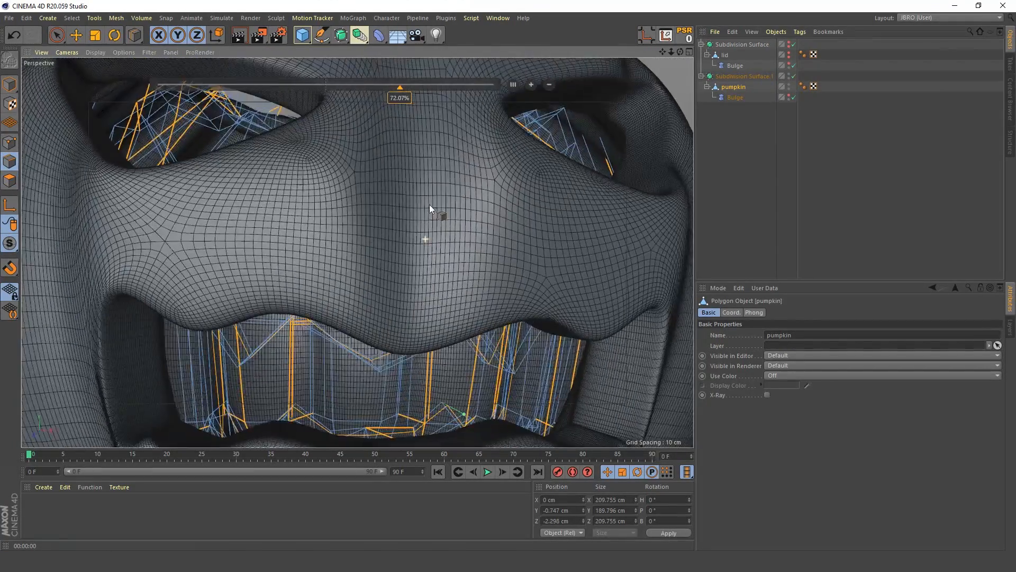
mouse_move(430, 205)
left_mouse_down("alt")
mouse_move(430, 144)
mouse_move(411, 334)
left_mouse_up("alt")
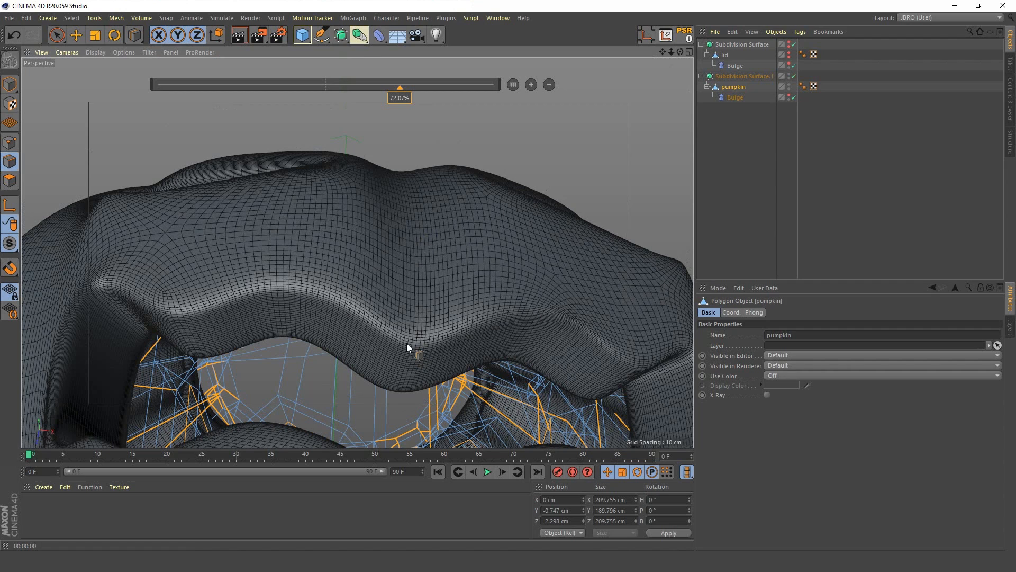
left_click(794, 75)
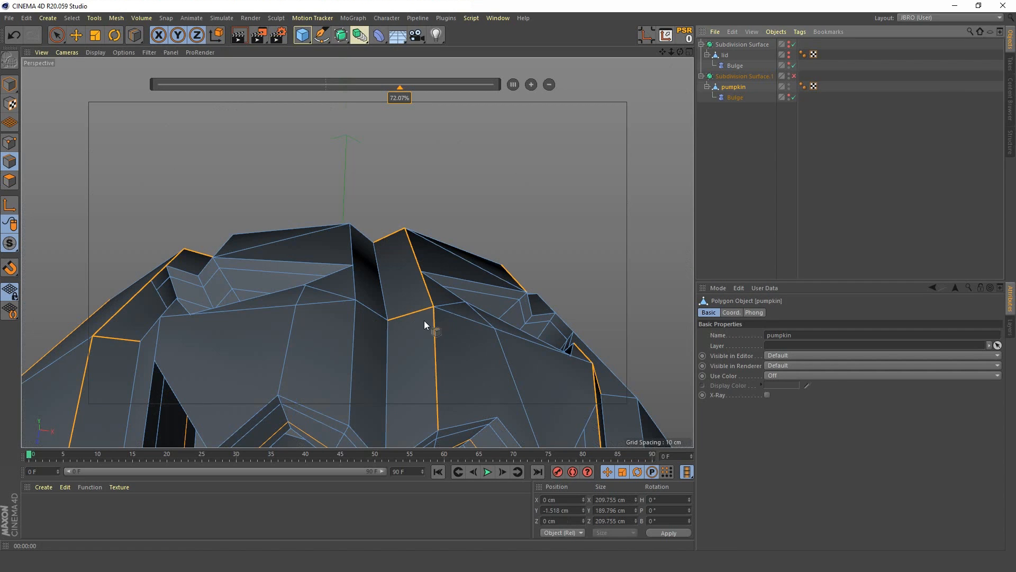
left_click_drag(424, 319, 419, 155, "alt")
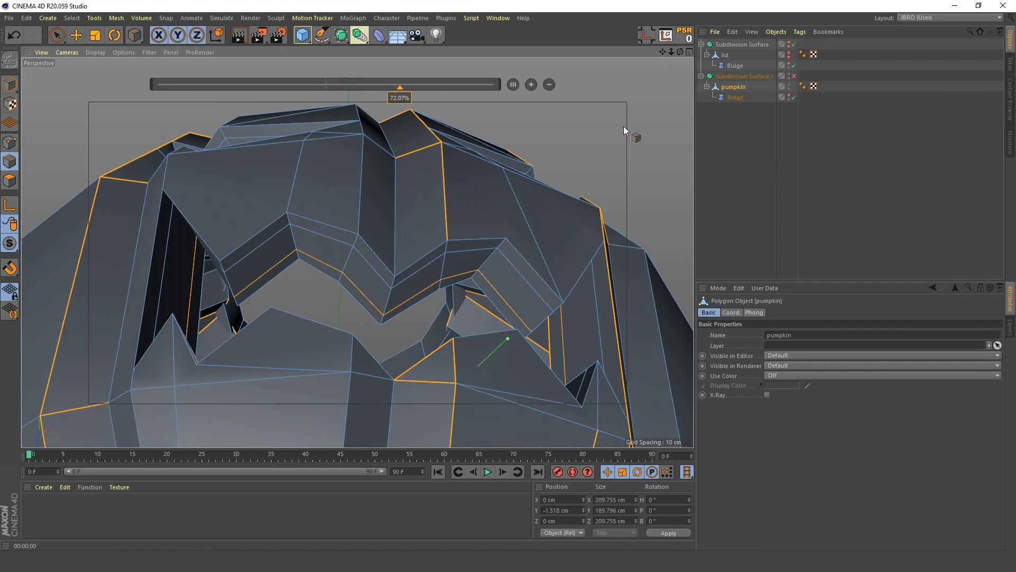
key("u")
key("l")
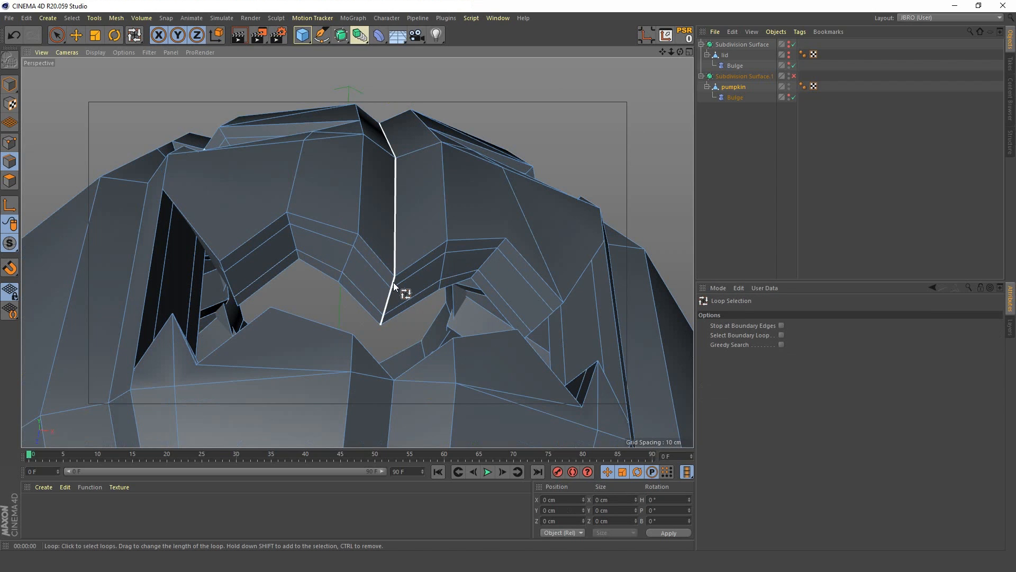
left_click(62, 36)
scroll(396, 283, "up", 5)
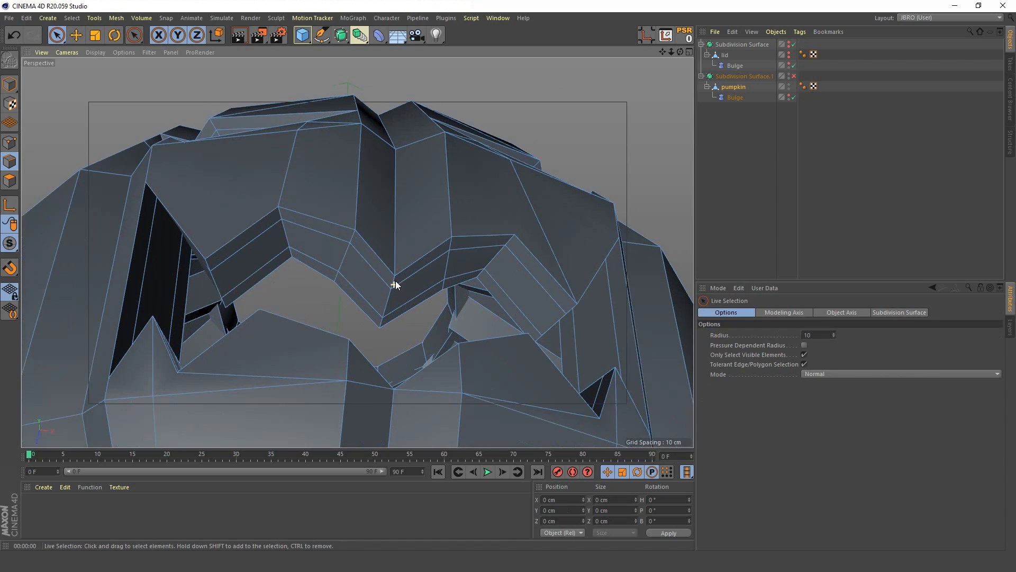
left_click(394, 281)
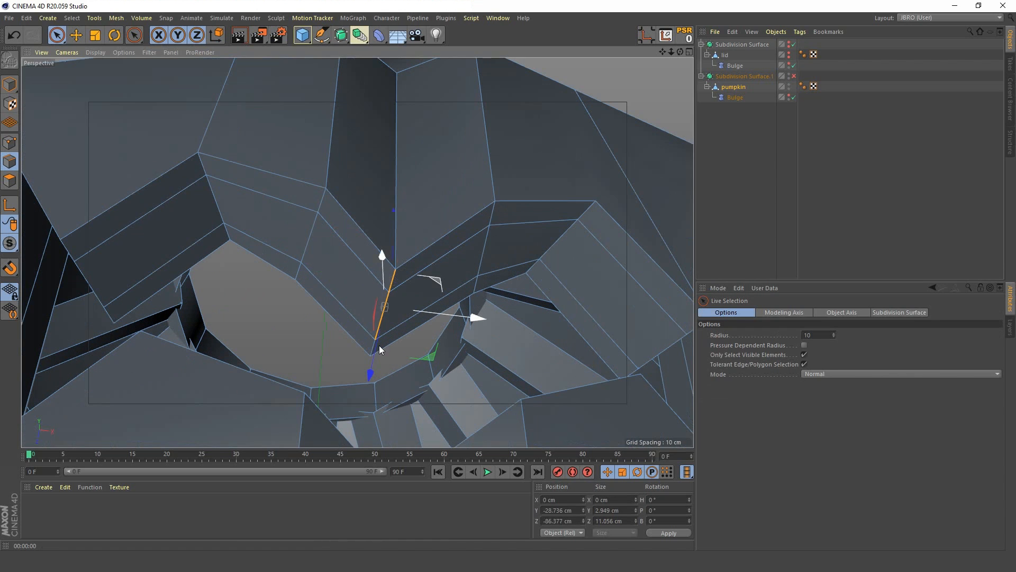
scroll(373, 354, "up", 3)
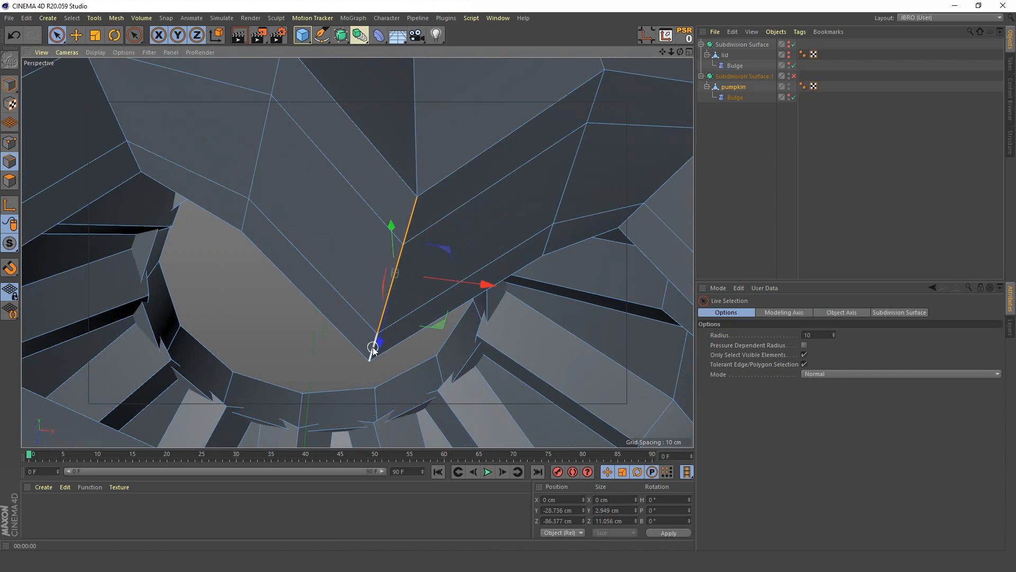
- Add the edges running through the wall thickness at the left upper tooth's tip to the edge selection
scroll(370, 347, "down", 6)
left_click_drag(213, 320, 241, 308, "alt")
scroll(362, 290, "up", 4)
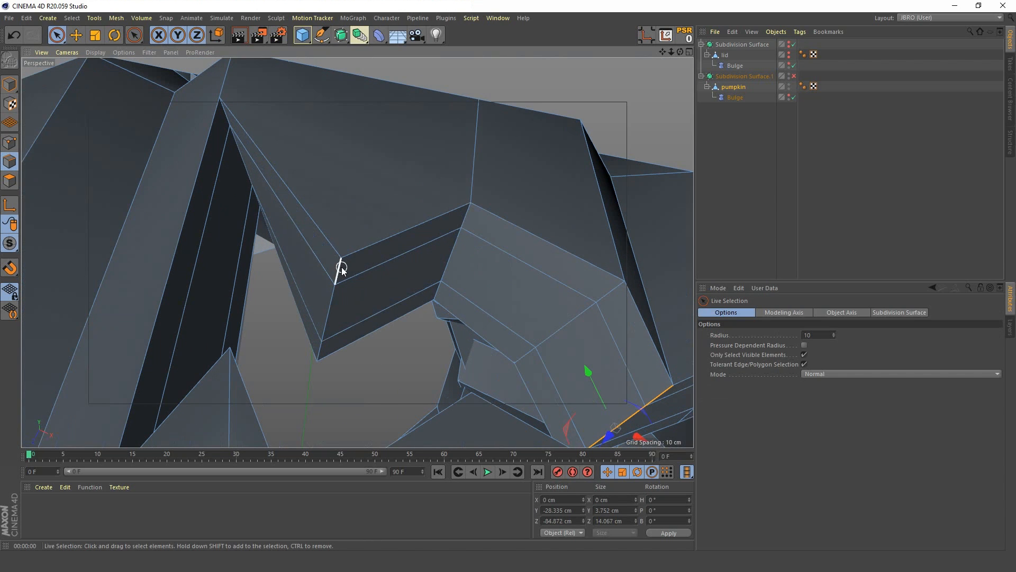
left_click(341, 270, "shift")
left_click_drag(411, 353, 261, 255, "alt")
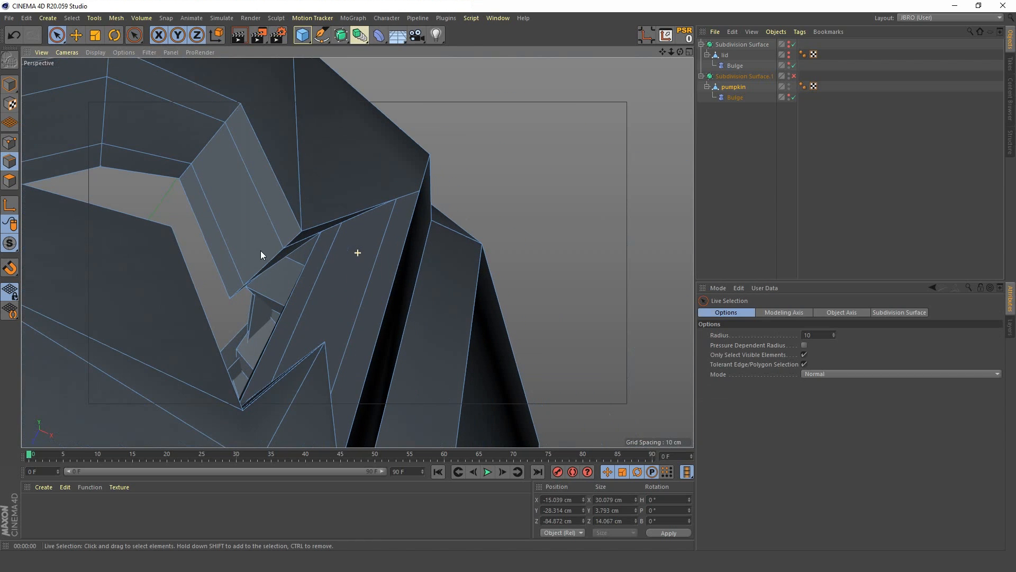
- Add the edges through the wall thickness at the right upper tooth's tip to the selection, excluding neighbouring edges
left_click(290, 241, "shift")
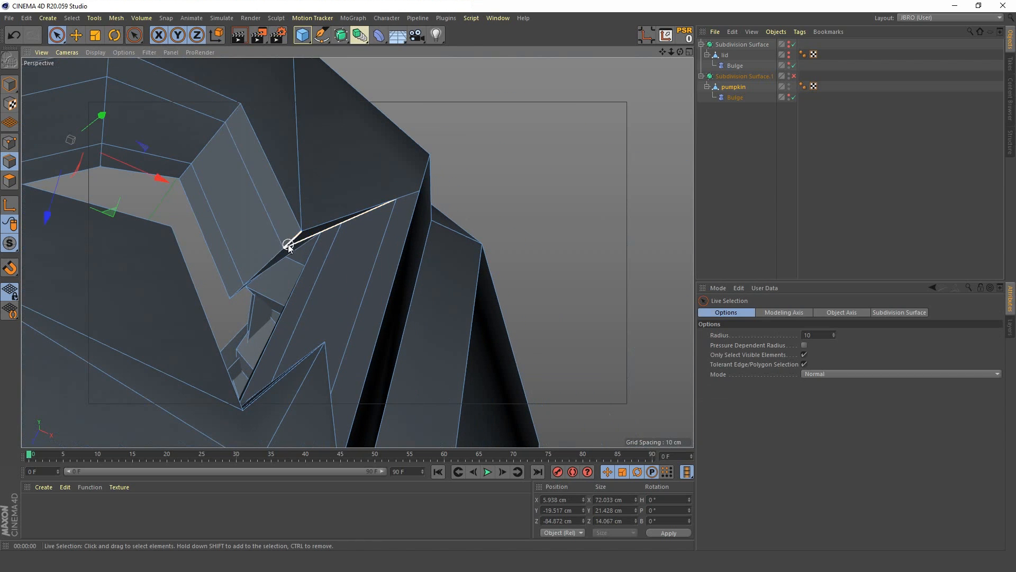
key("ctrl+z")
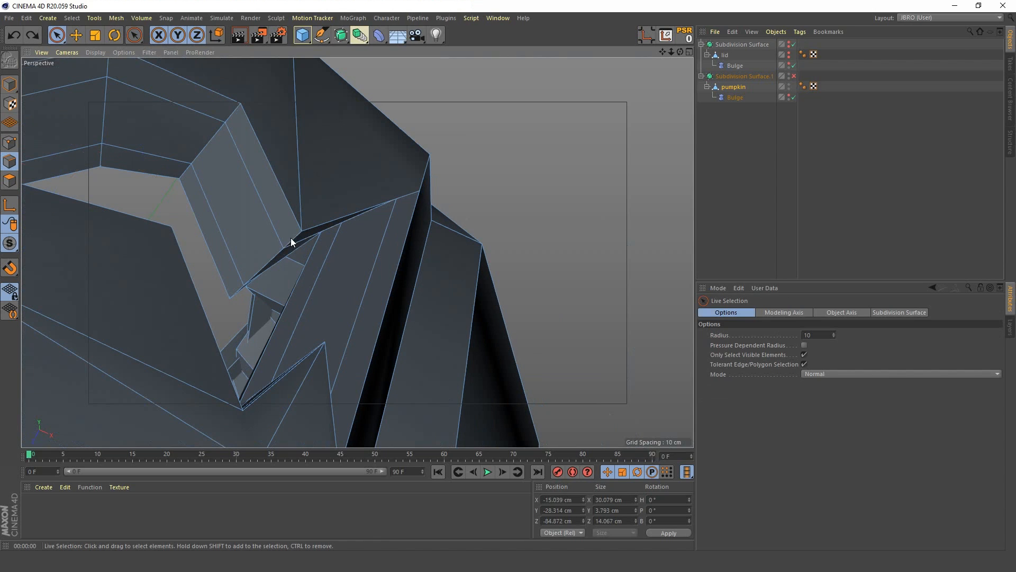
left_click(292, 242, "shift")
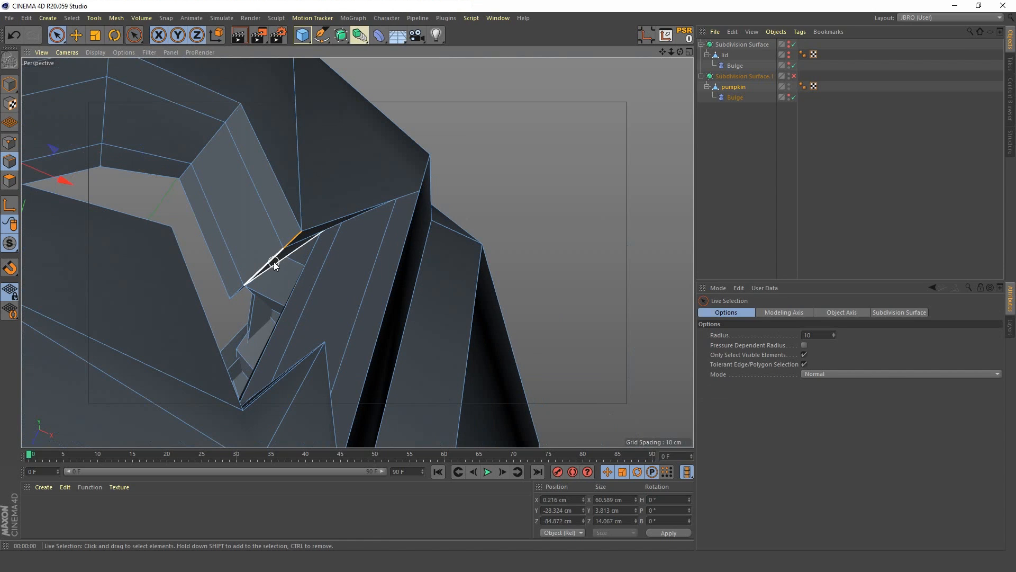
left_click(234, 292, "shift")
left_click_drag(234, 289, 198, 279, "alt")
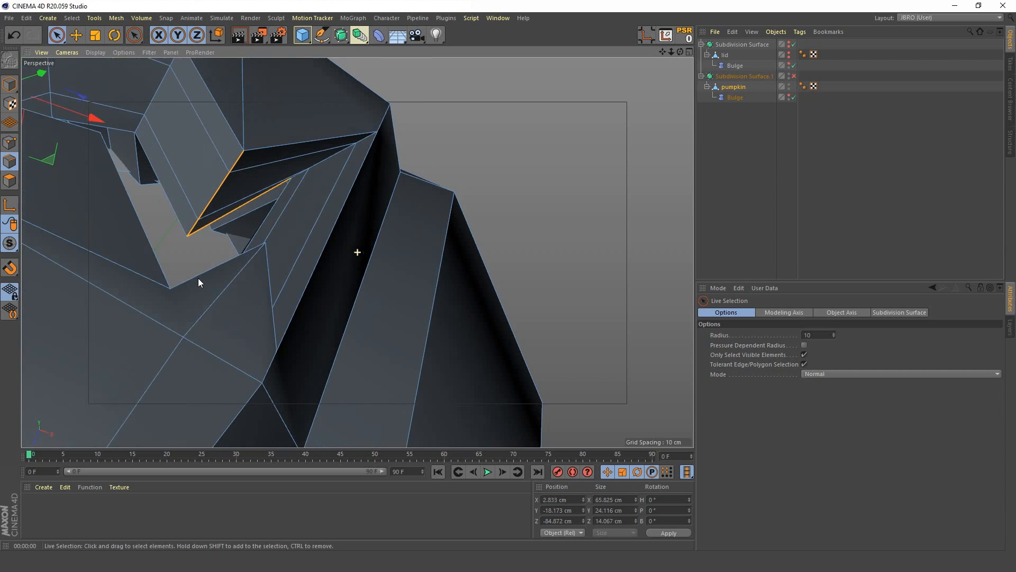
key("ctrl+z")
scroll(192, 225, "up", 3)
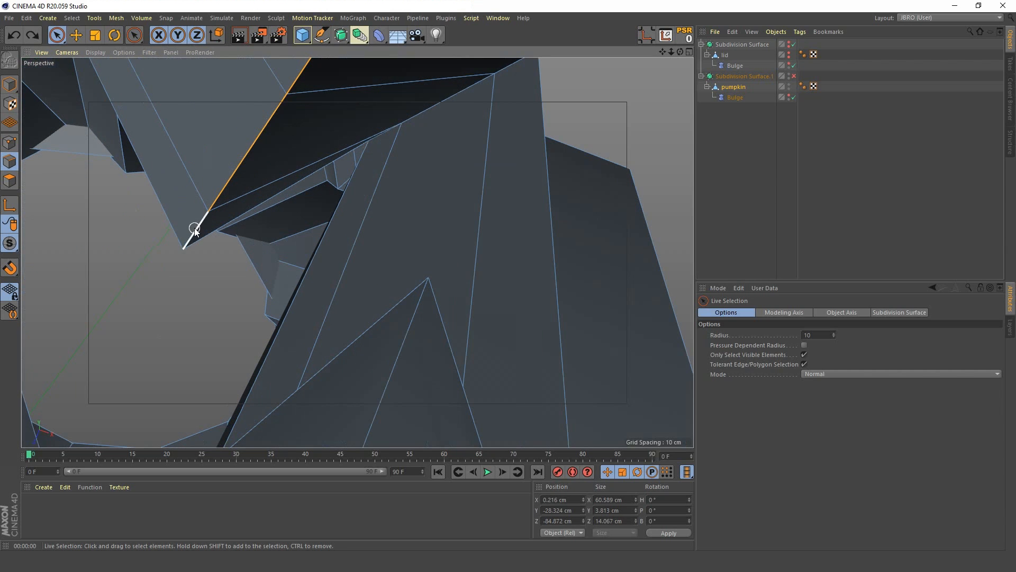
- Enable the pumpkin's subdivision and sharpen the selected upper tooth-tip edges with a subdivision weight of 1.00
scroll(137, 272, "down", 5)
middle_click_drag(136, 270, 370, 284, "alt")
left_click_drag(262, 210, 448, 166, "alt")
scroll(448, 166, "down", 4)
left_click_drag(358, 252, 382, 254, "alt")
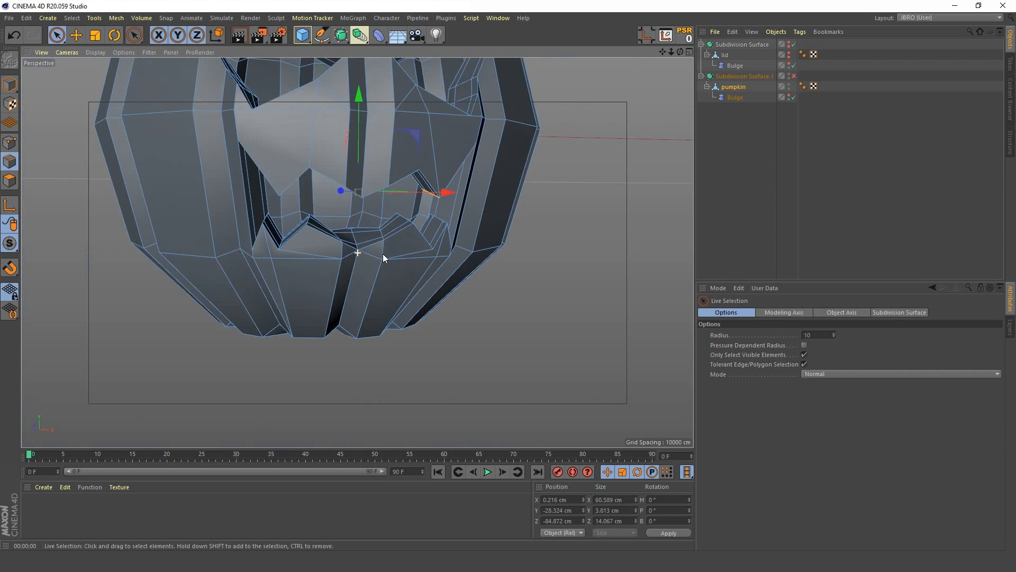
left_click_drag(342, 228, 356, 295, "alt")
scroll(334, 208, "up", 5)
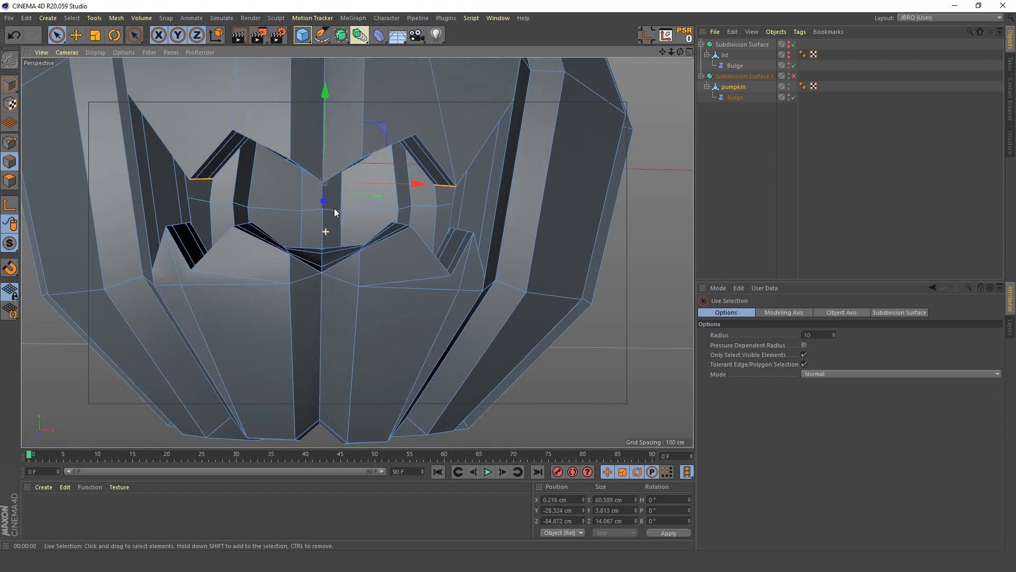
left_click_drag(342, 252, 341, 229, "alt")
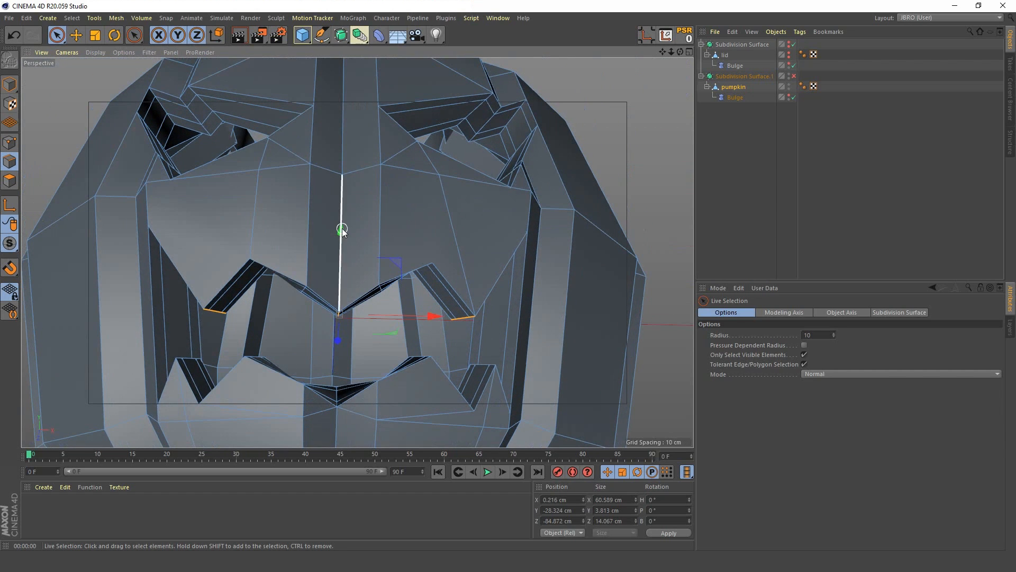
left_click(793, 76)
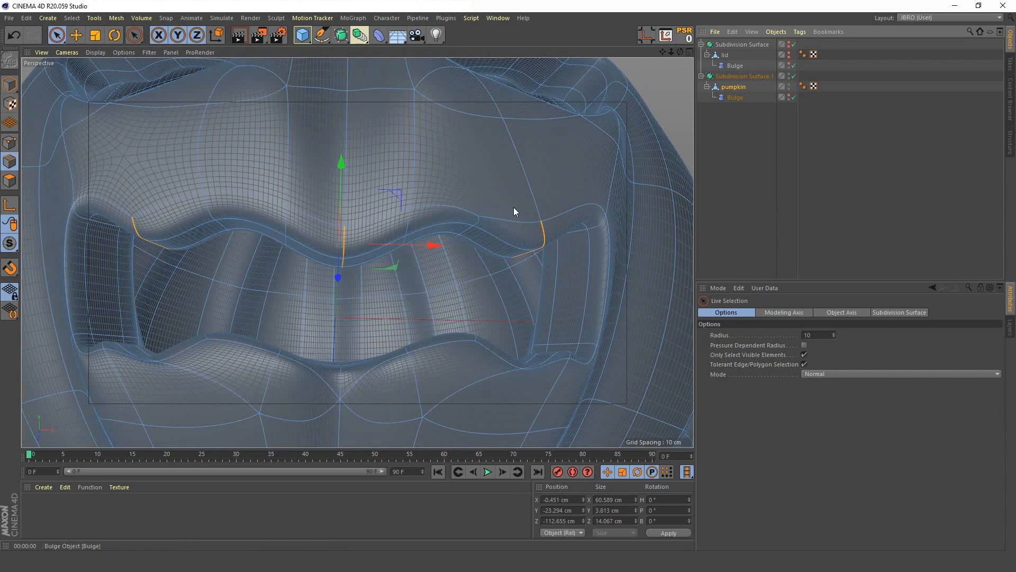
left_click(348, 258, "shift")
left_click_drag(348, 258, 349, 262)
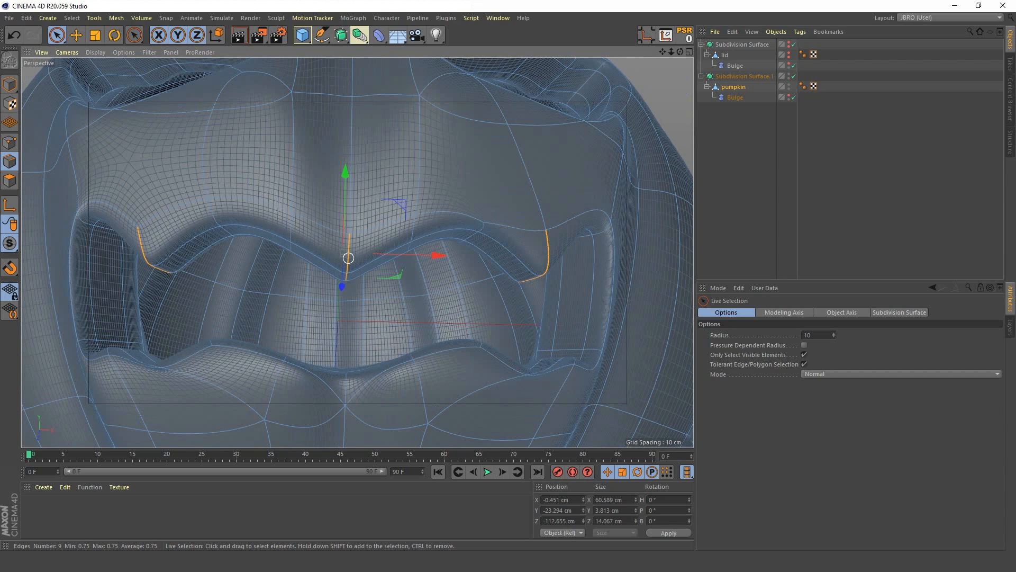
left_click_drag(348, 257, 349, 260)
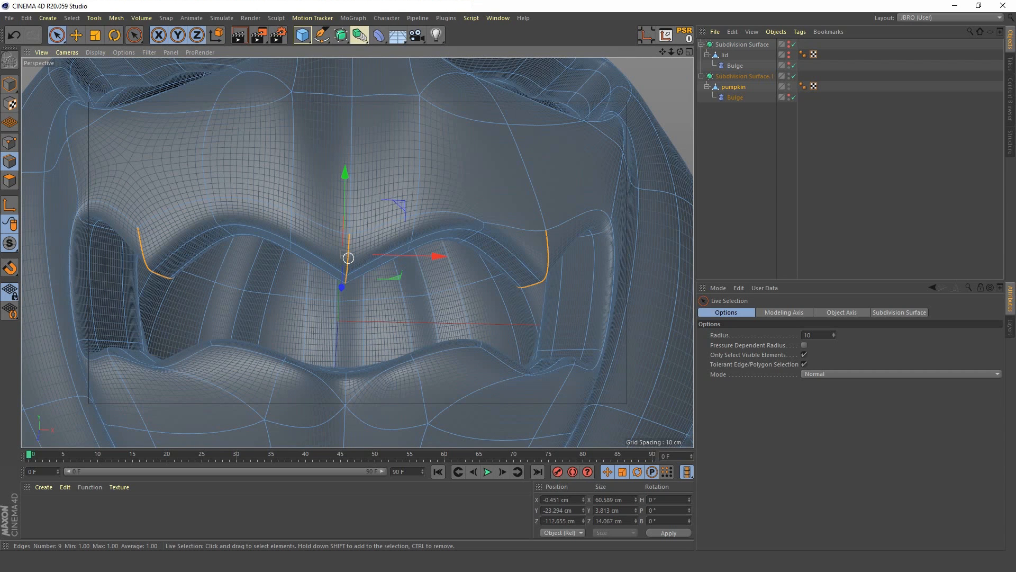
- Select the edges running through the wall thickness at the left lower tooth's tip
left_click_drag(343, 285, 336, 320, "alt")
right_click_drag(312, 349, 289, 372, "alt")
middle_click_drag(291, 360, 295, 227, "alt")
left_click_drag(337, 310, 338, 320, "alt")
middle_click_drag(338, 319, 348, 201, "alt")
left_click_drag(333, 278, 310, 298, "alt")
left_click(311, 281)
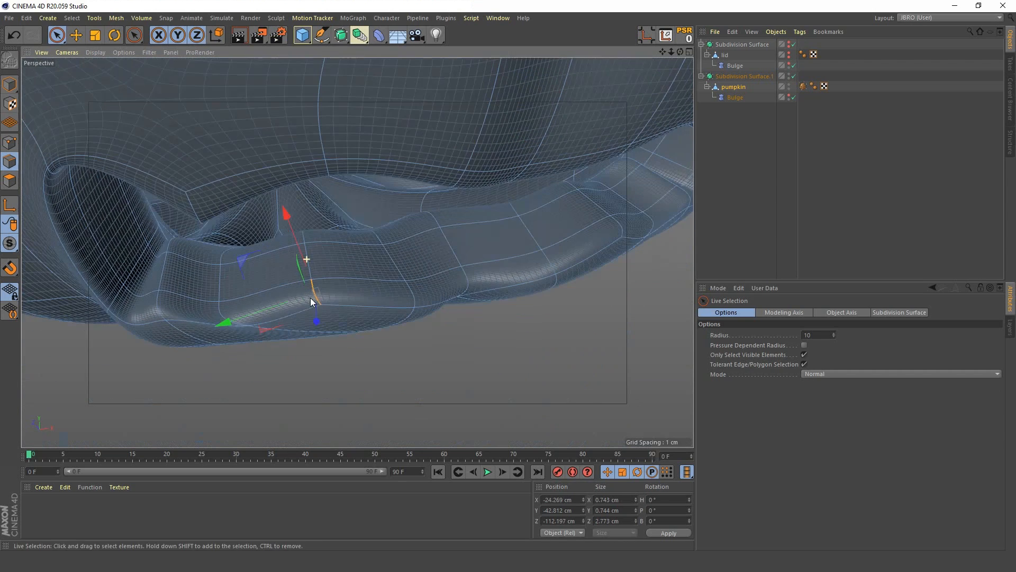
double_click(306, 241, "shift")
- Add the wall-thickness edges at the right lower tooth's tip to the selection
left_click_drag(340, 256, 424, 215, "alt")
left_click(416, 245, "shift")
left_click(423, 211, "shift")
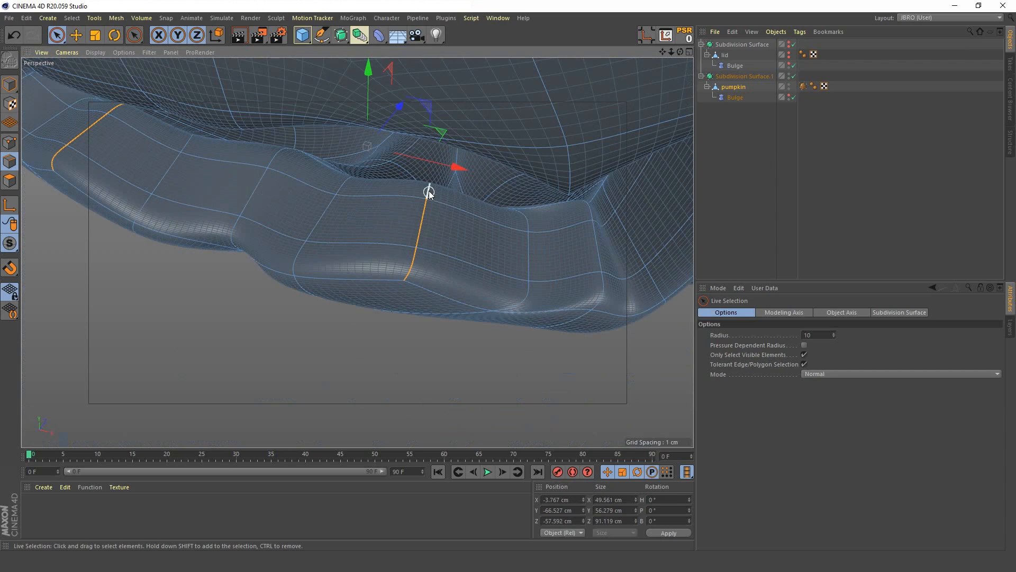
- Sharpen the selected lower tooth-tip edges by raising their subdivision weight
scroll(325, 291, "down", 5)
left_click_drag(325, 290, 443, 260, "alt")
scroll(447, 249, "up", 2)
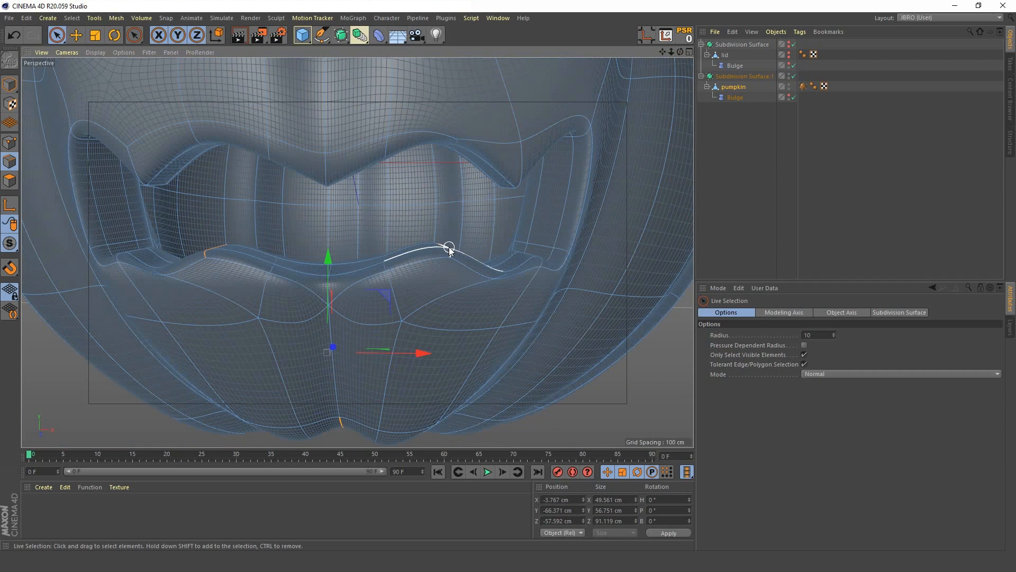
left_click(452, 254)
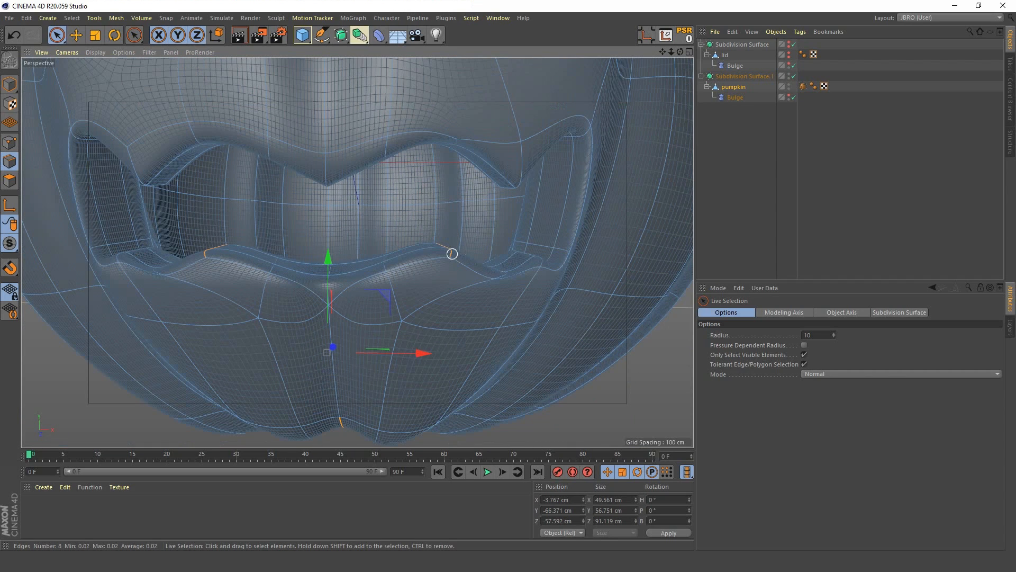
left_click_drag(452, 254, 452, 254)
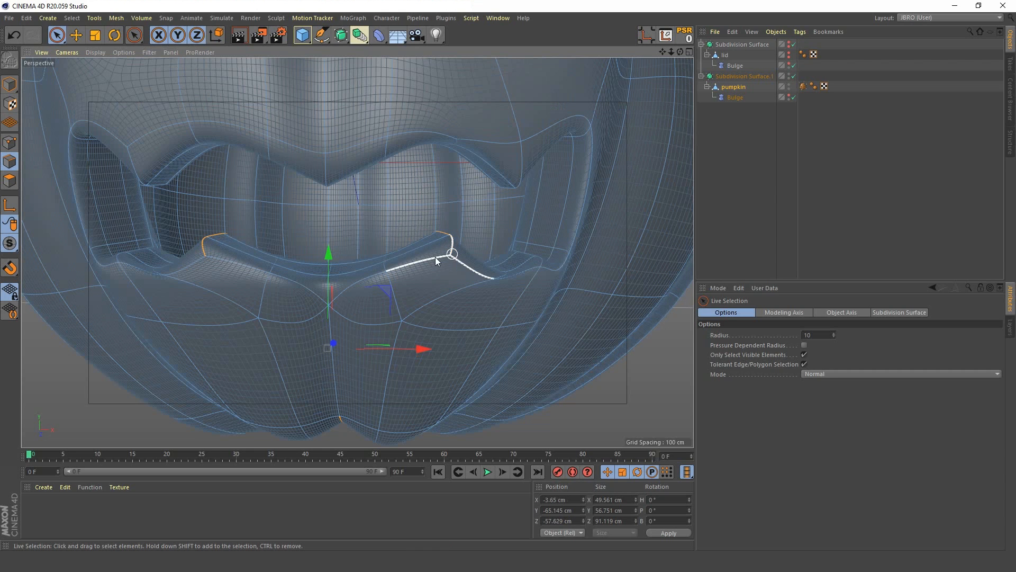
- Deselect the pumpkin and make the hidden lid and its subdivision visible again
scroll(435, 256, "down", 6)
left_click(757, 143)
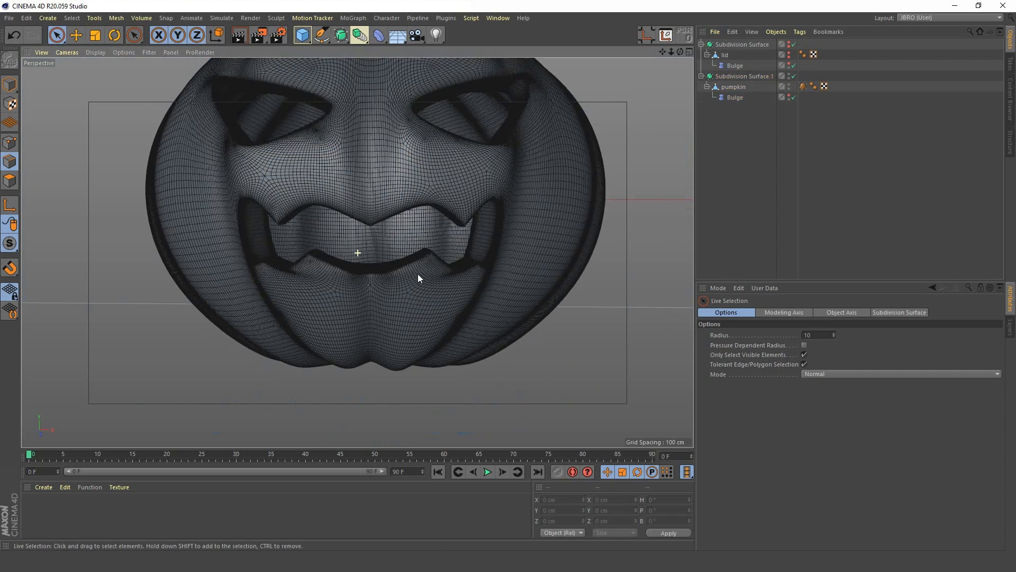
left_click_drag(418, 278, 373, 322, "alt")
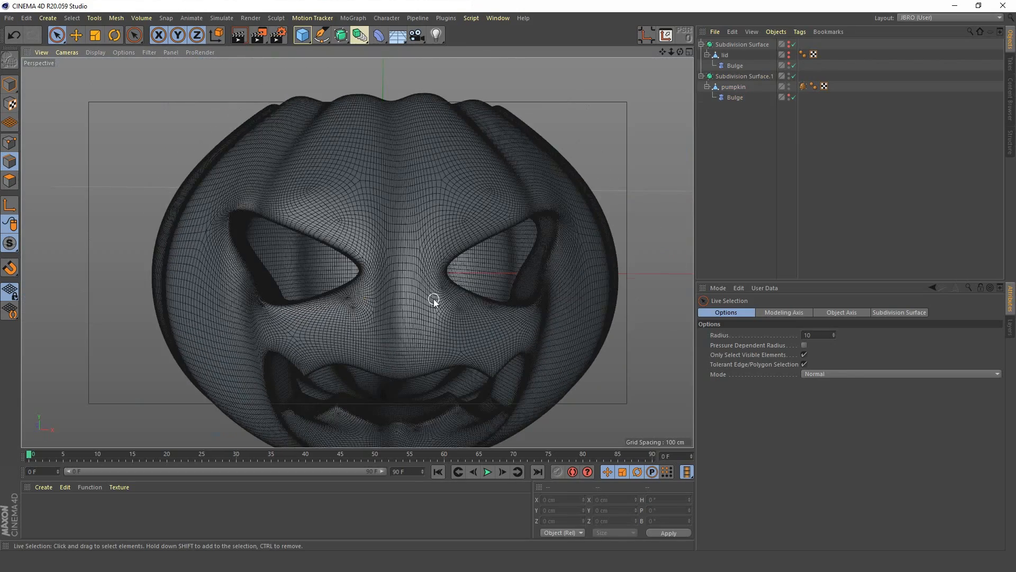
left_click_drag(433, 298, 398, 241, "alt")
scroll(367, 259, "down", 4)
middle_click_drag(367, 259, 355, 284, "alt")
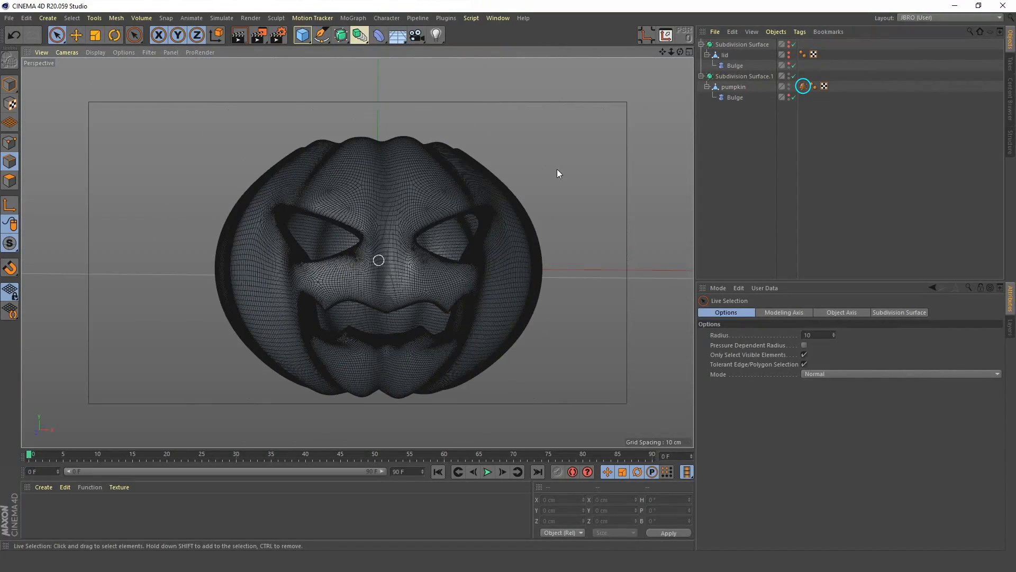
left_click(788, 53)
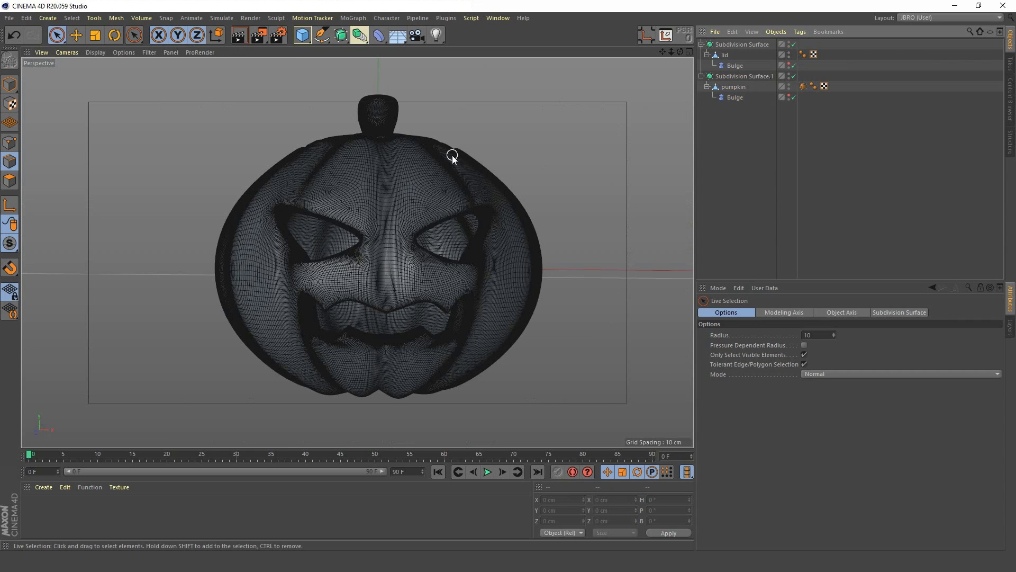
- Switch the viewport to smooth shading without wireframe lines and render a front view of the complete pumpkin
mouse_move(386, 202)
right_mouse_down("alt")
mouse_move(352, 233)
mouse_move(391, 211)
right_mouse_up("alt")
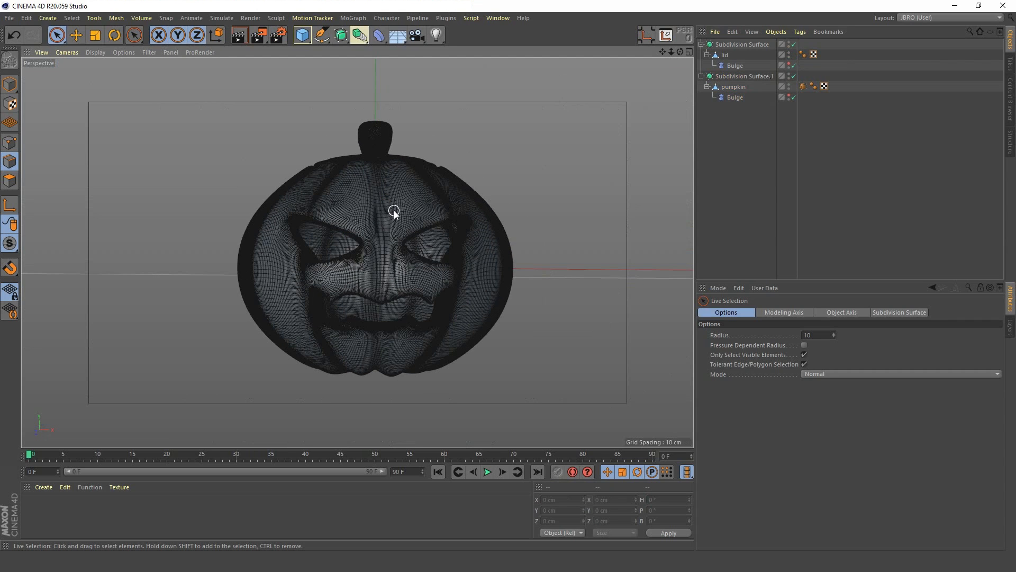
left_click_drag(395, 230, 377, 275, "alt")
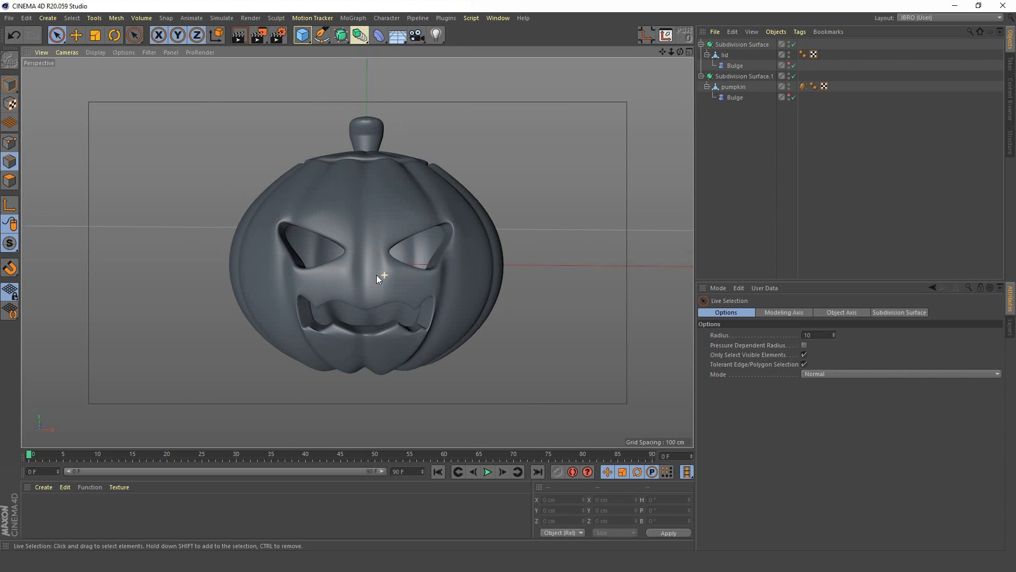
left_click(239, 35)
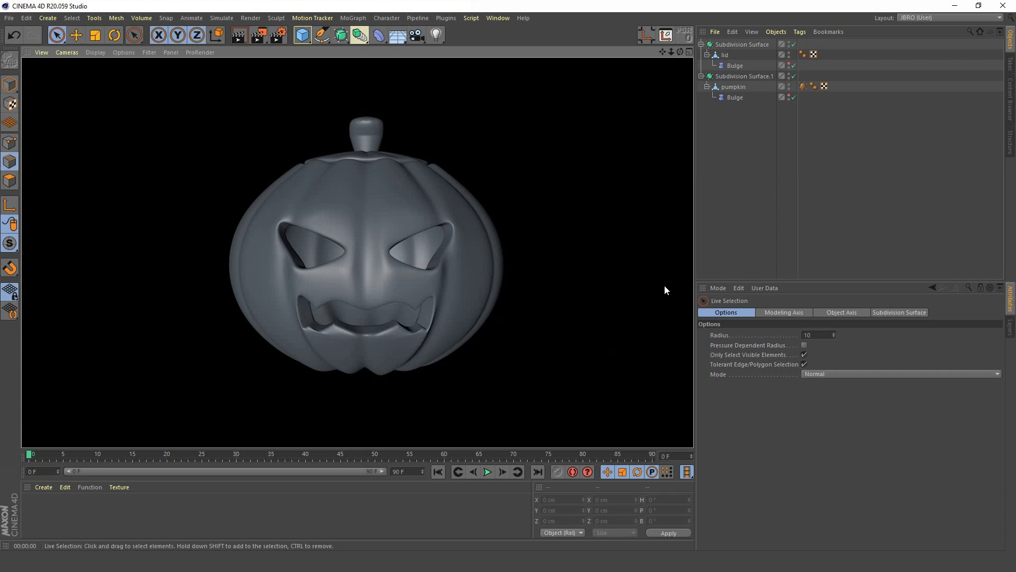